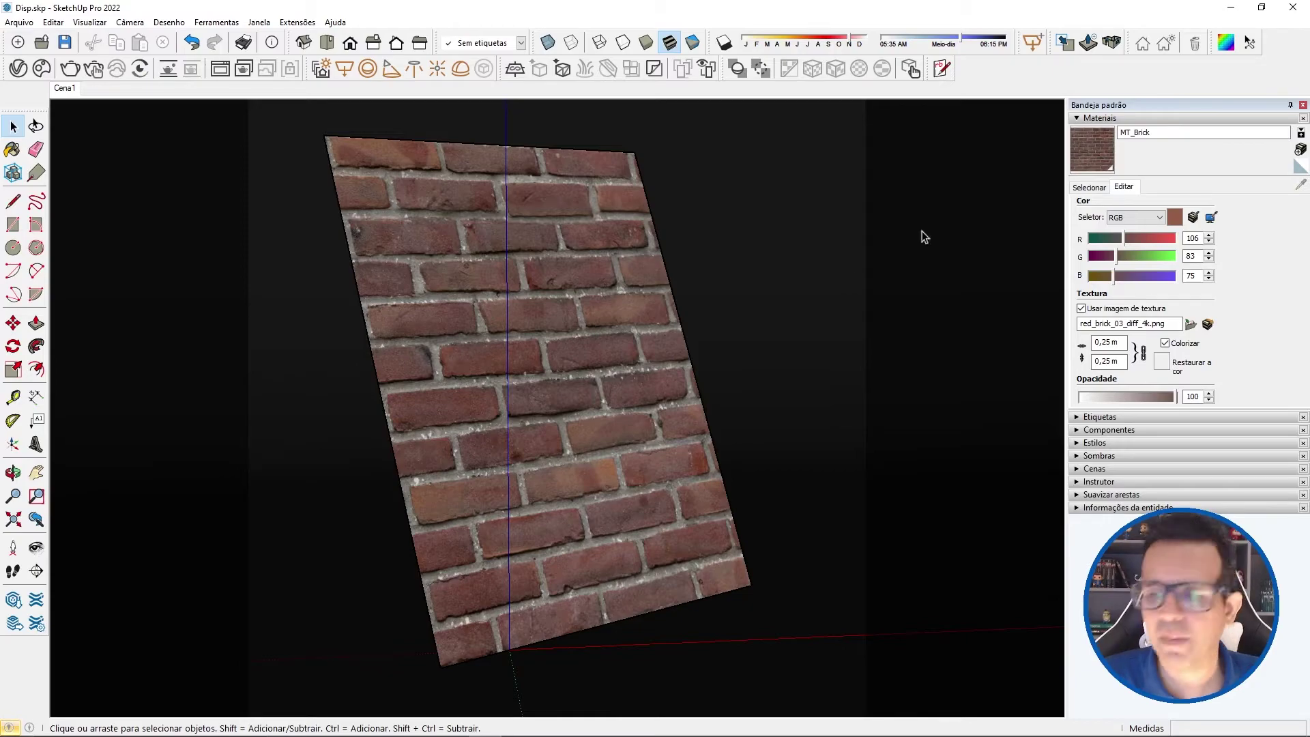
Switch from SketchUp to the red_brick_03_diff_4k.png texture open in Photoshop
key("alt+Tab")
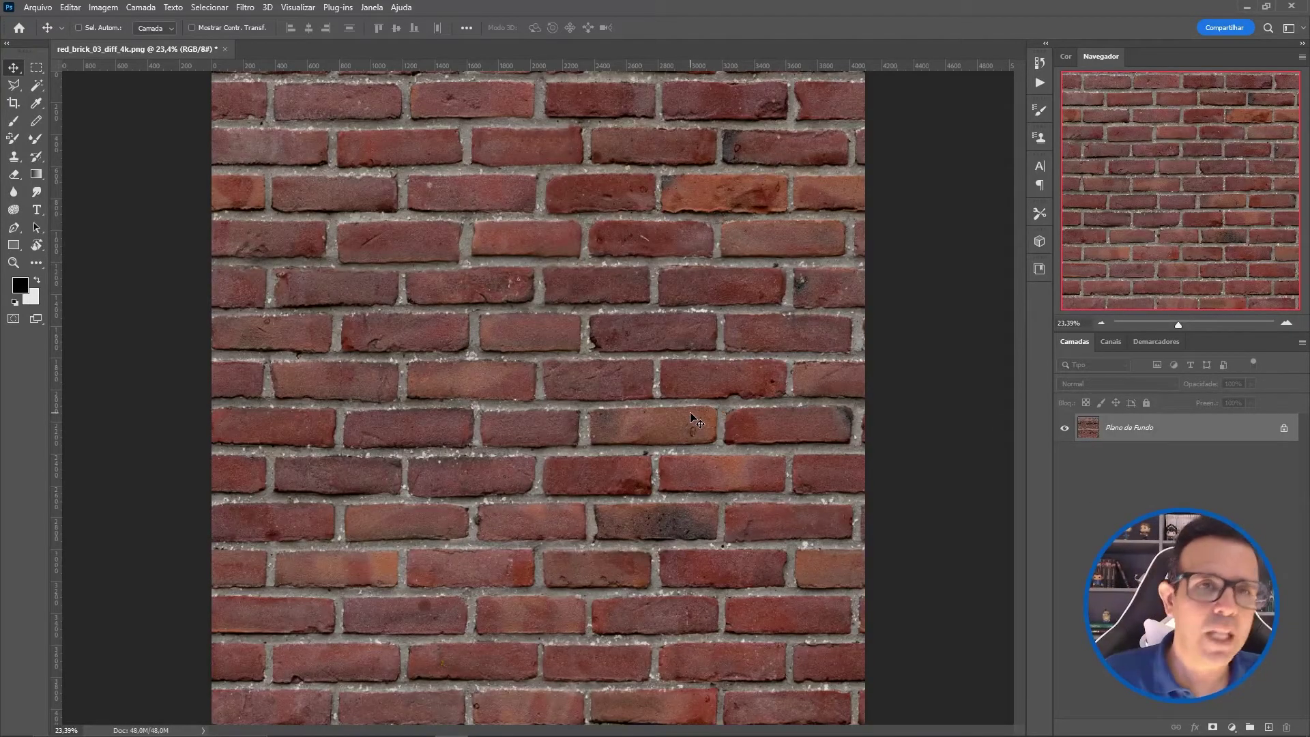
Zoom out on the brick texture and desaturate it to grayscale with Remover saturação
key("ctrl")
scroll(686, 403, "down", 2, "alt")
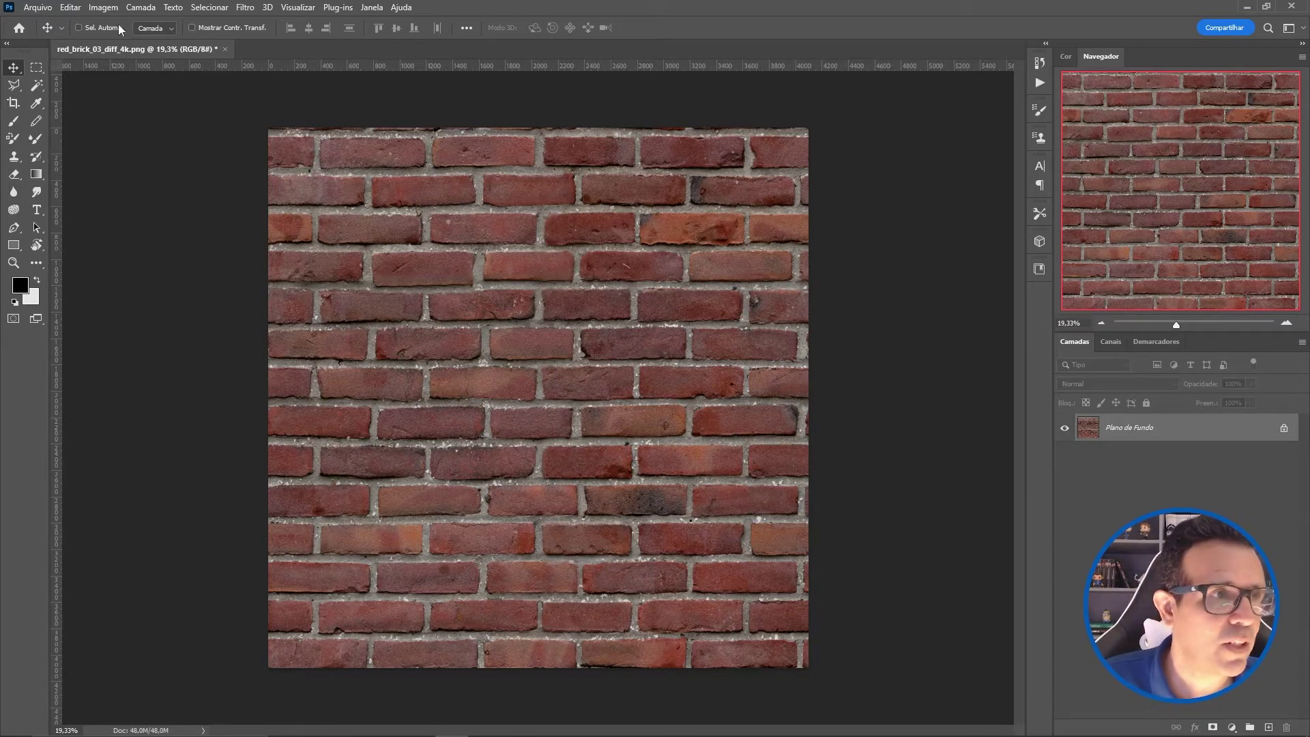
left_click(103, 8)
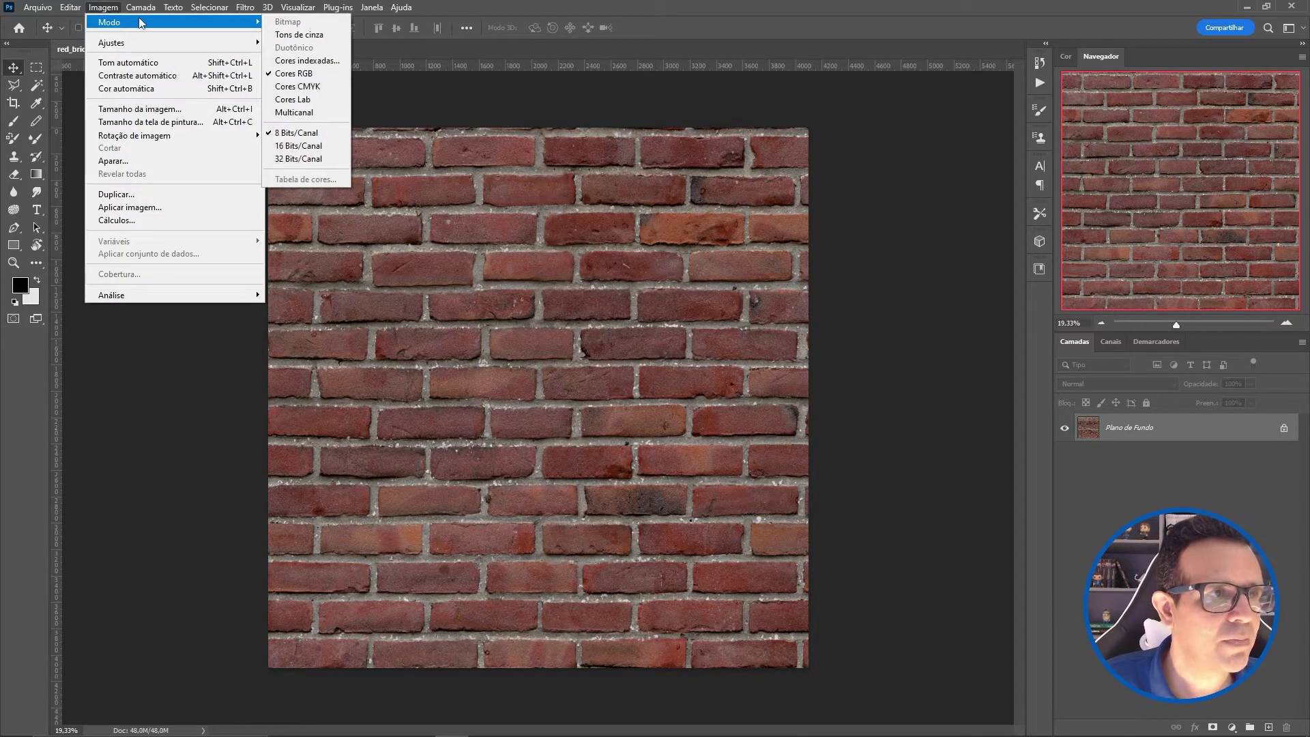
mouse_move(174, 43)
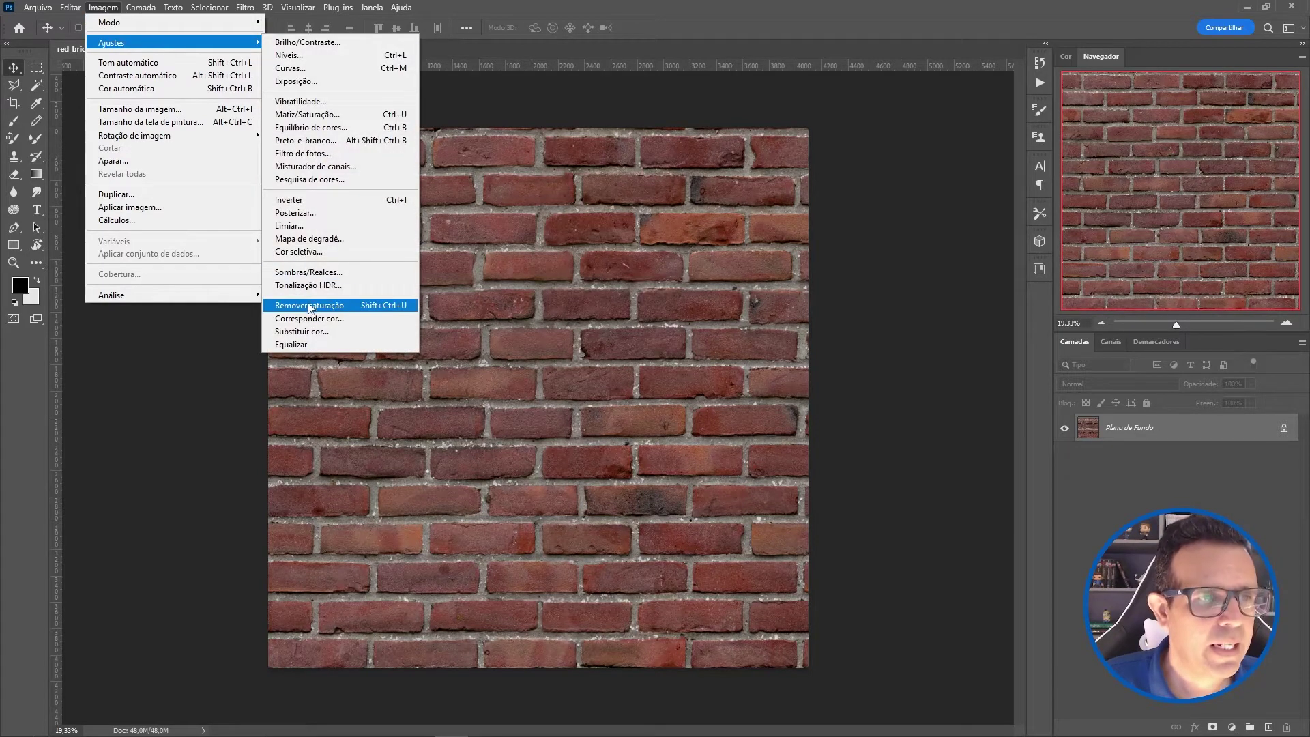
left_click(310, 306)
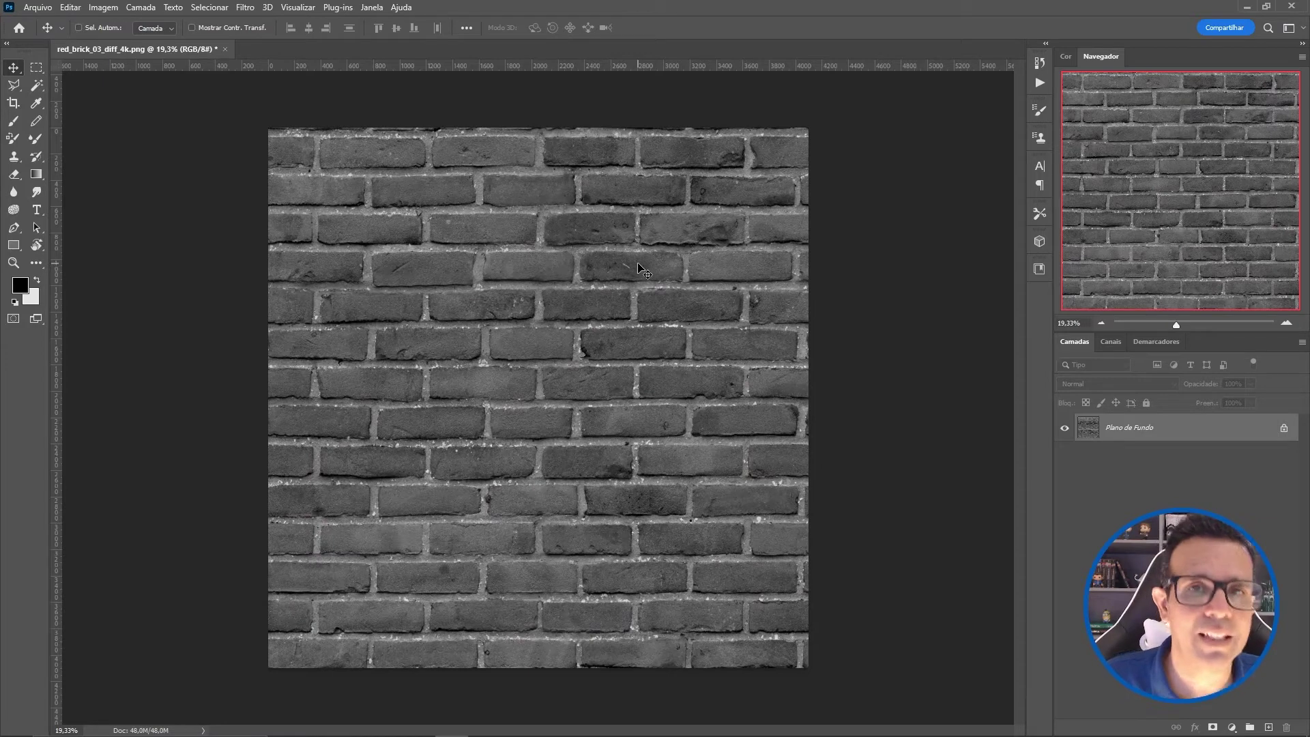
left_click(90, 7)
mouse_move(112, 42)
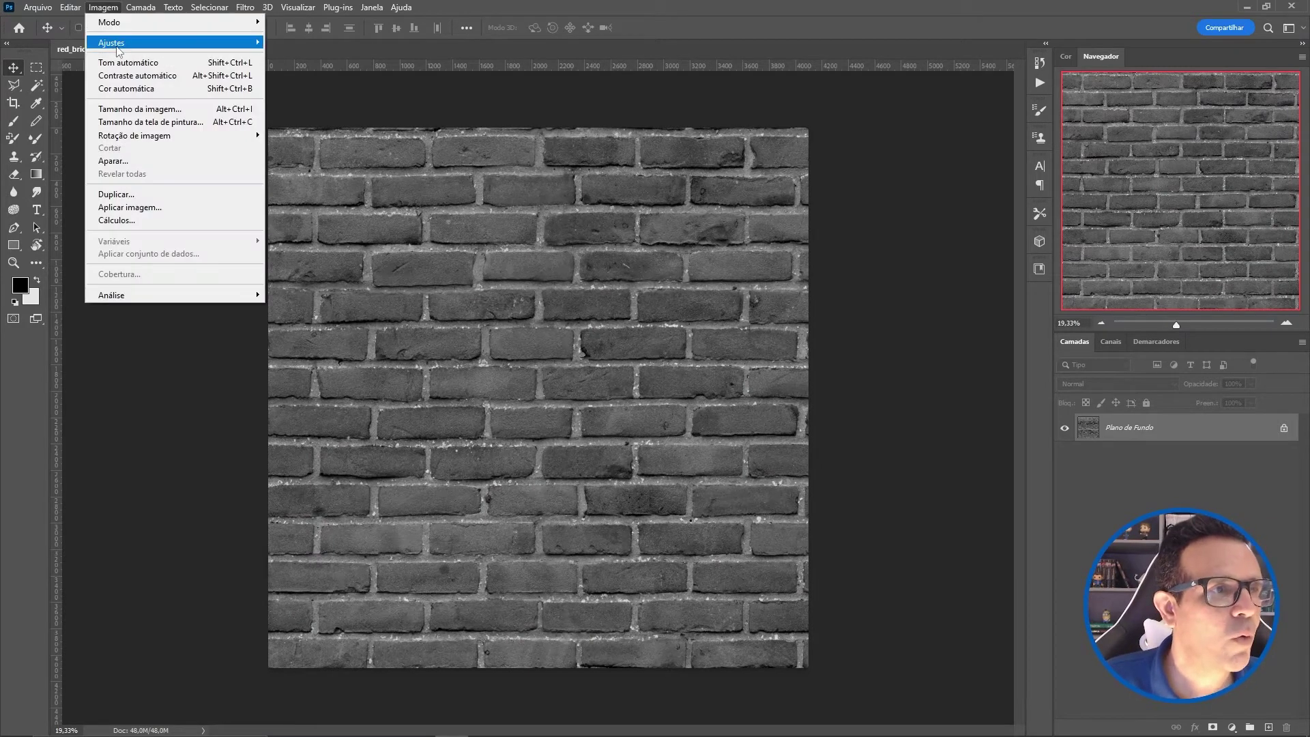
Apply Levels with the white input near 158 and the black near 28
left_click(286, 55)
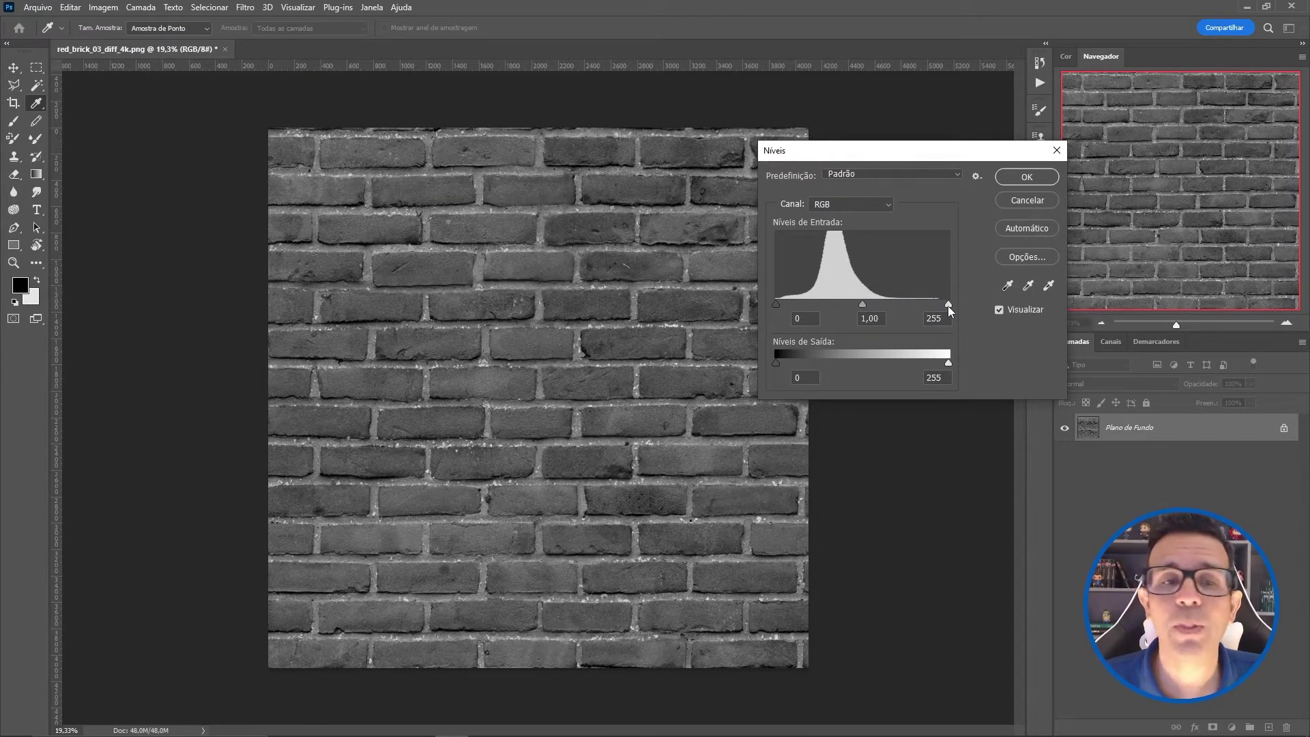
left_click_drag(947, 305, 884, 305)
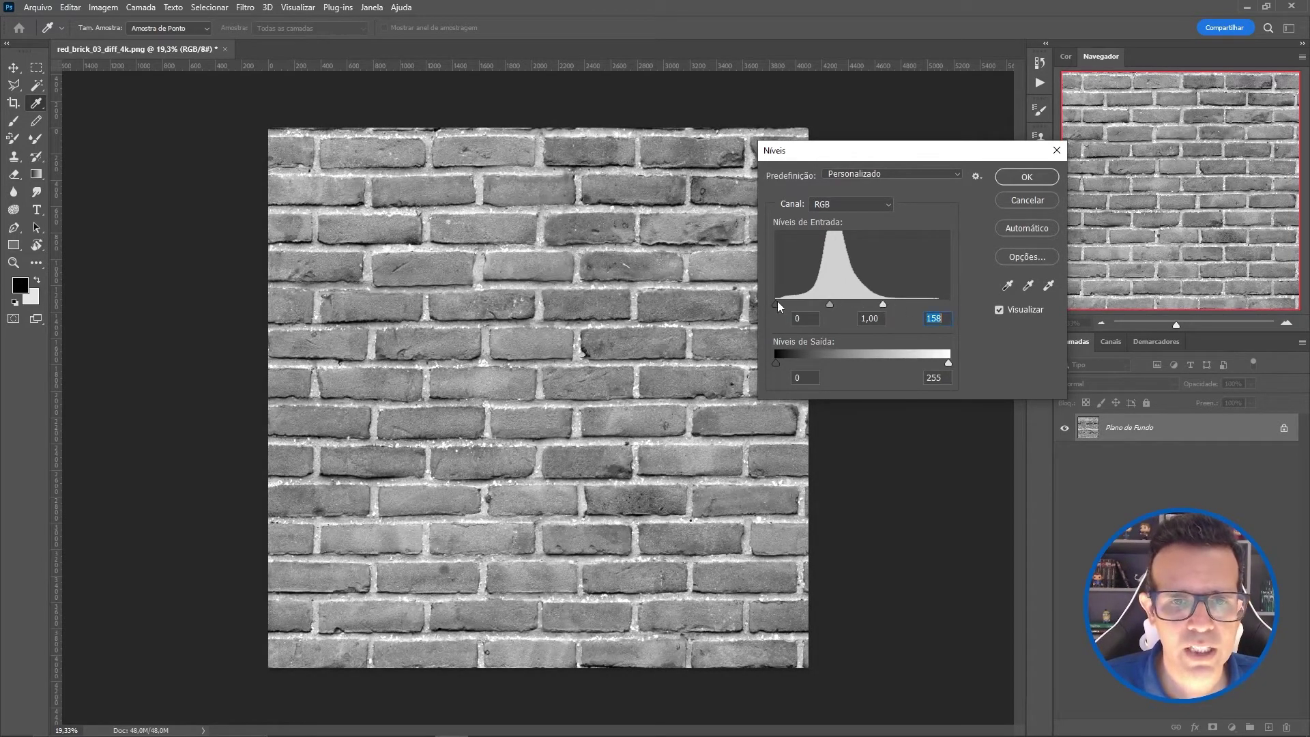
left_click_drag(777, 303, 848, 301)
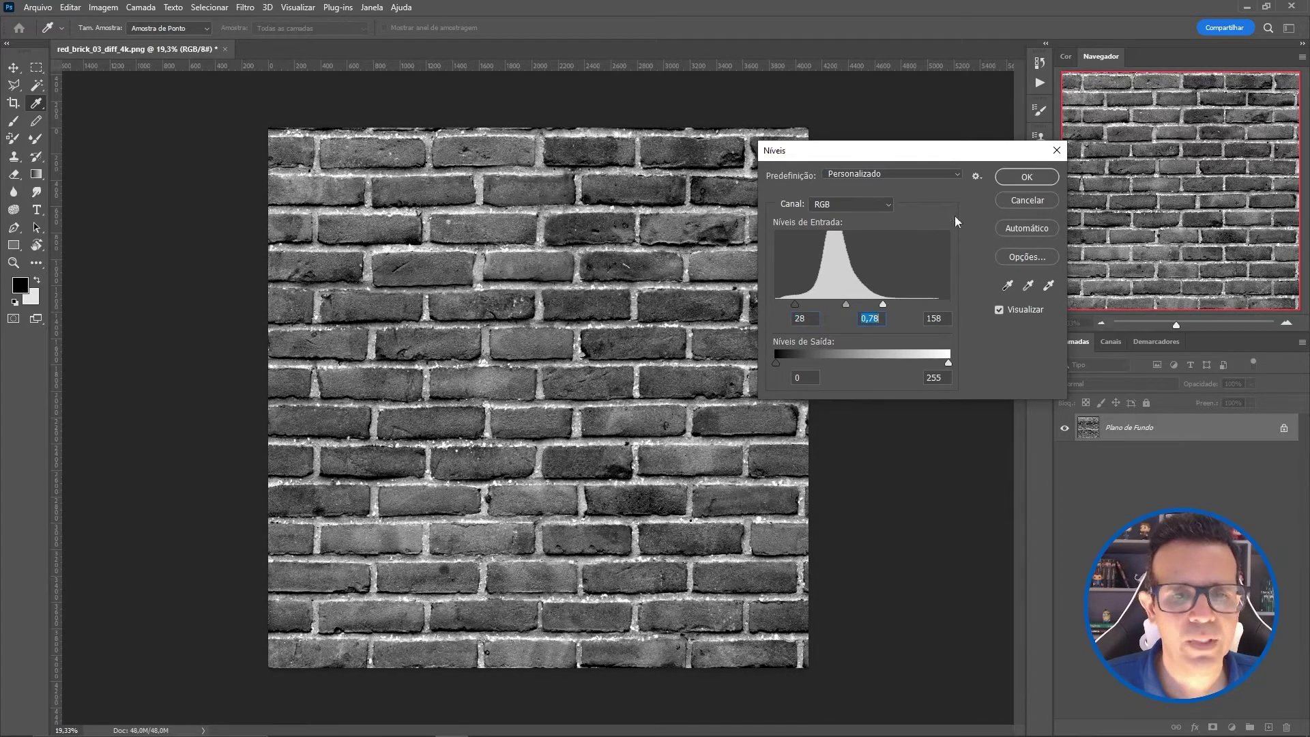
left_click(1005, 179)
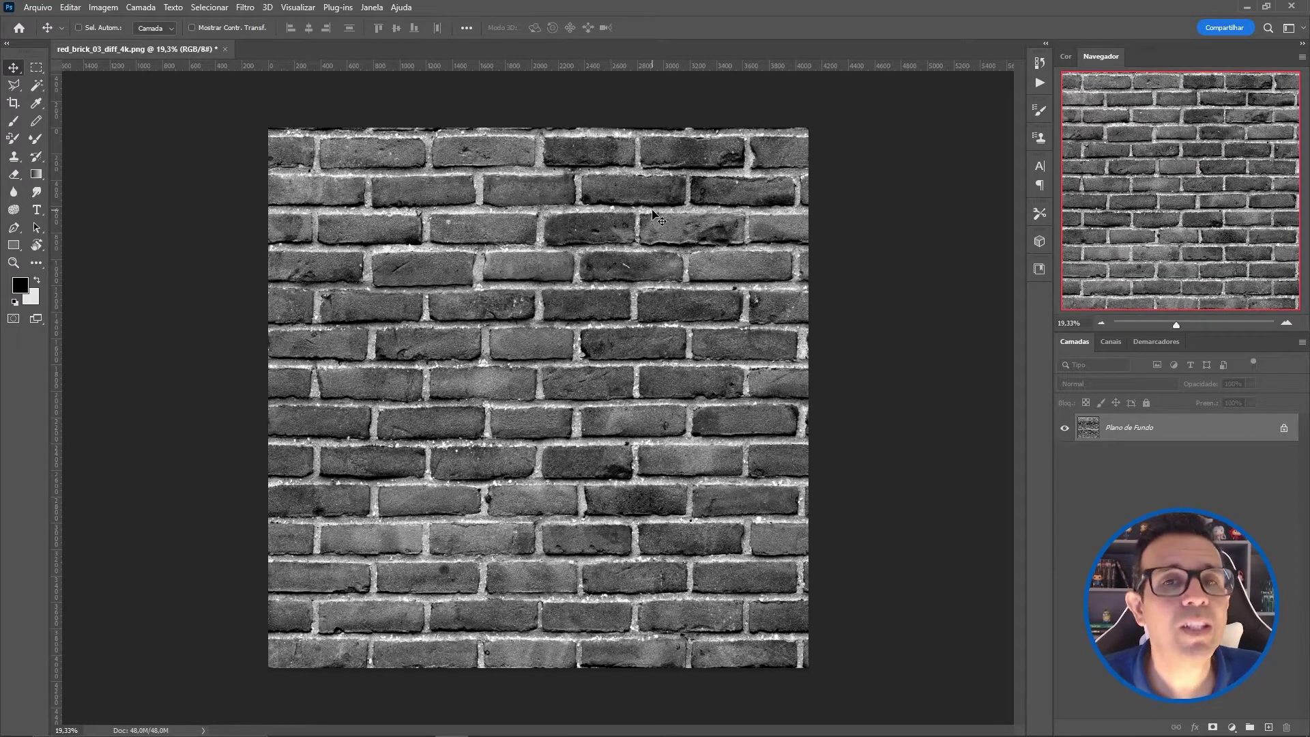
Invert the brick image, then apply a second Levels pass with black 43 and midtone 1.36
key("ctrl")
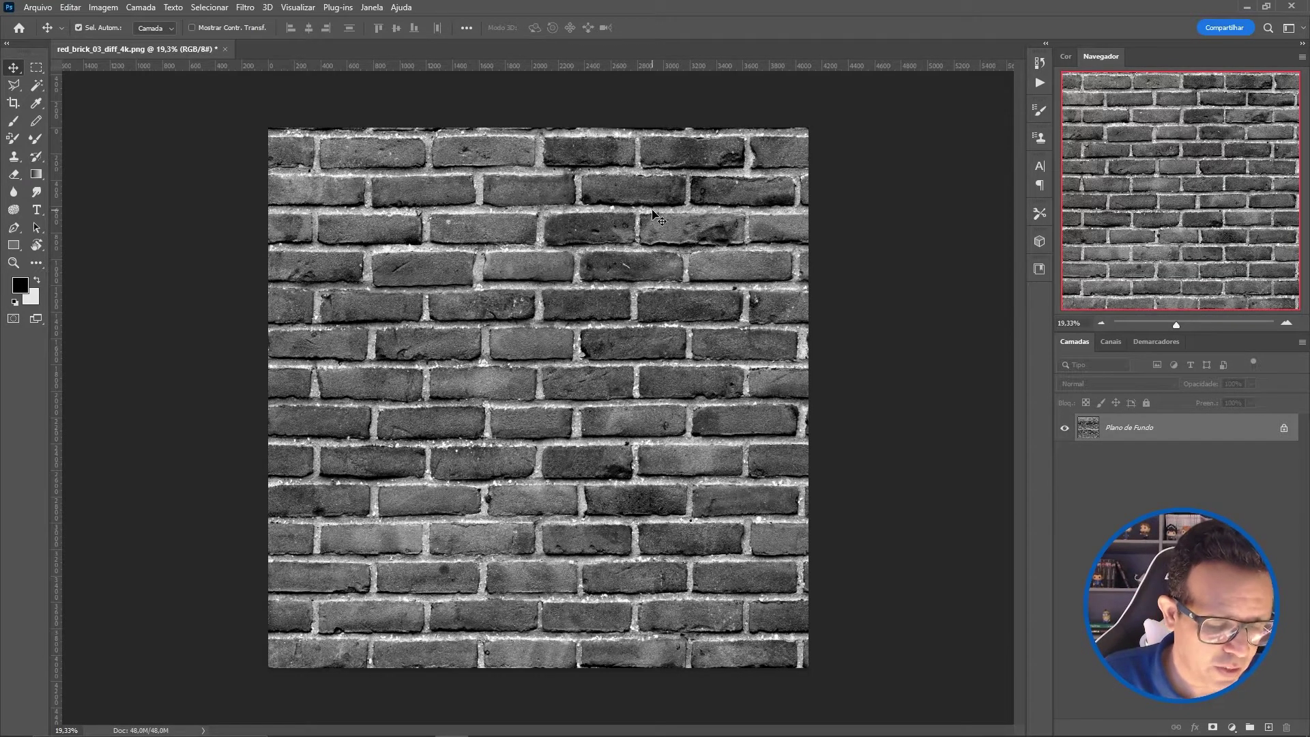
key("ctrl+i")
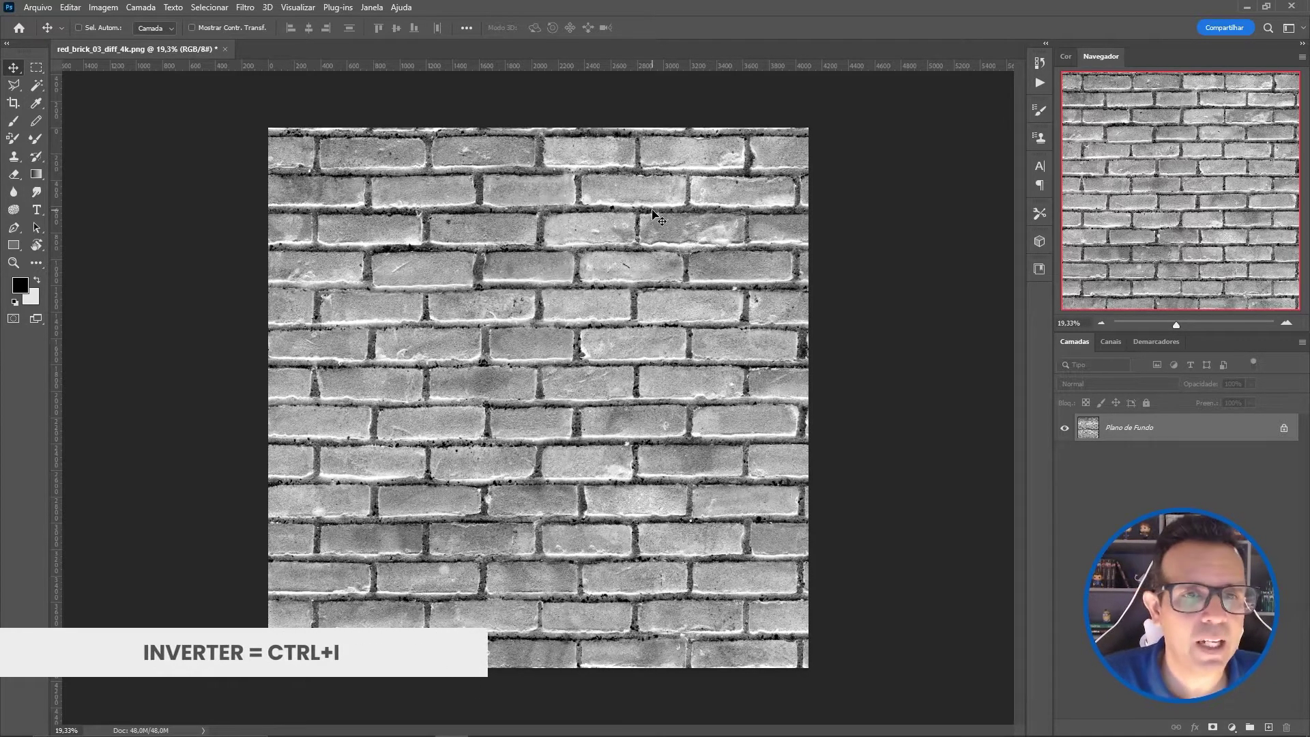
left_click(103, 7)
mouse_move(174, 42)
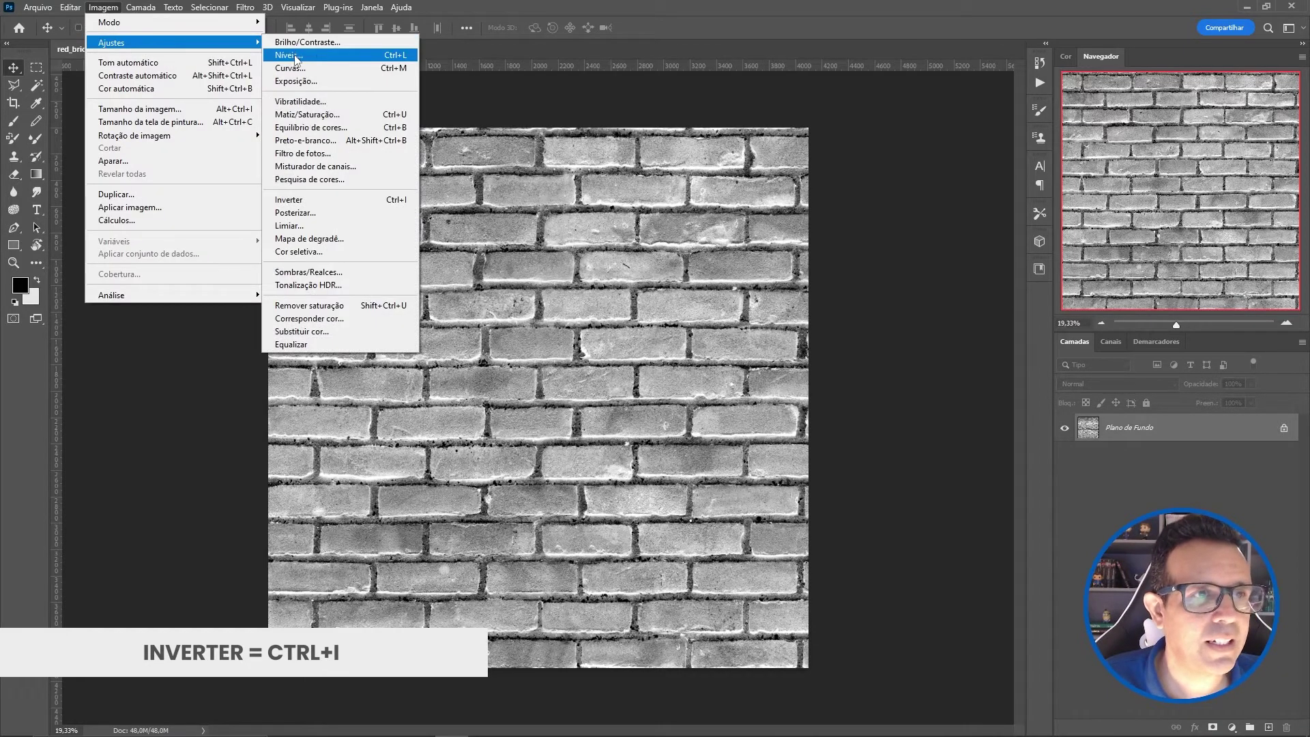
left_click(290, 55)
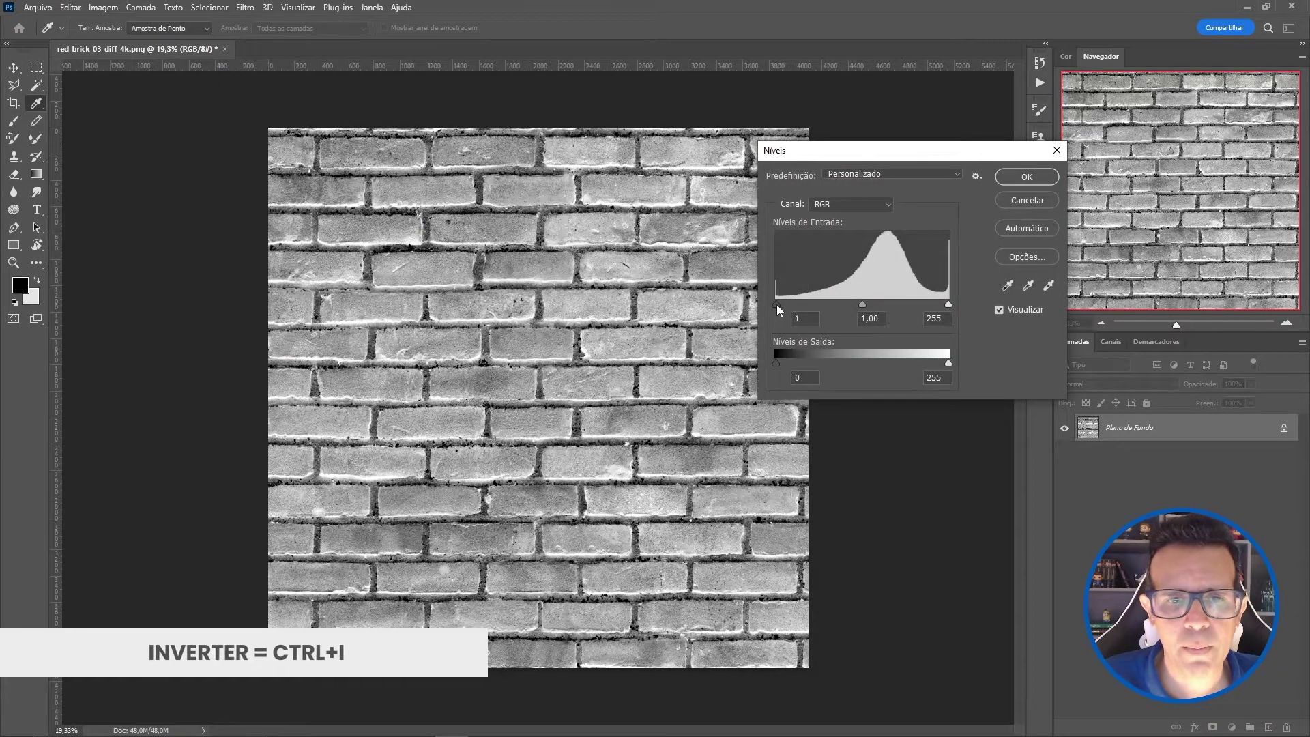
left_click_drag(775, 305, 858, 304)
left_click(1024, 176)
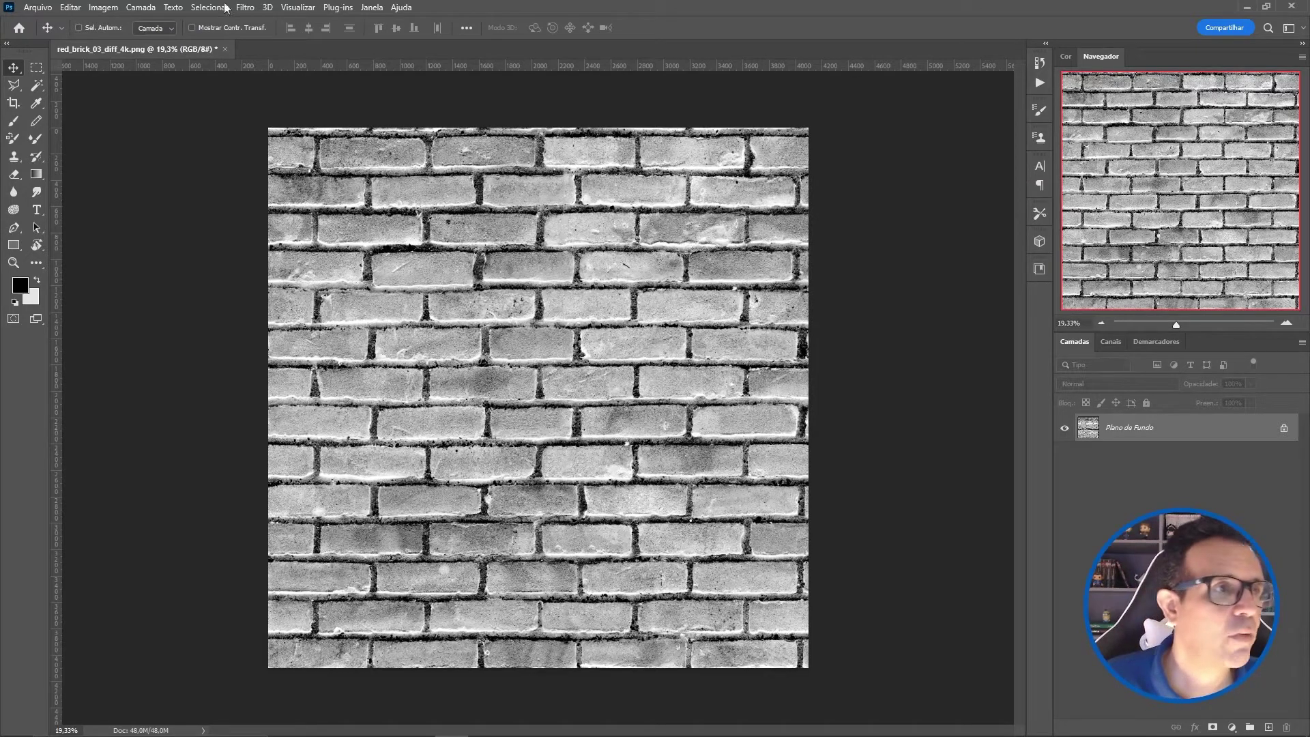
Save the image over red_brick_03_disp.png in the textures folder, confirming the replacement
left_click(38, 7)
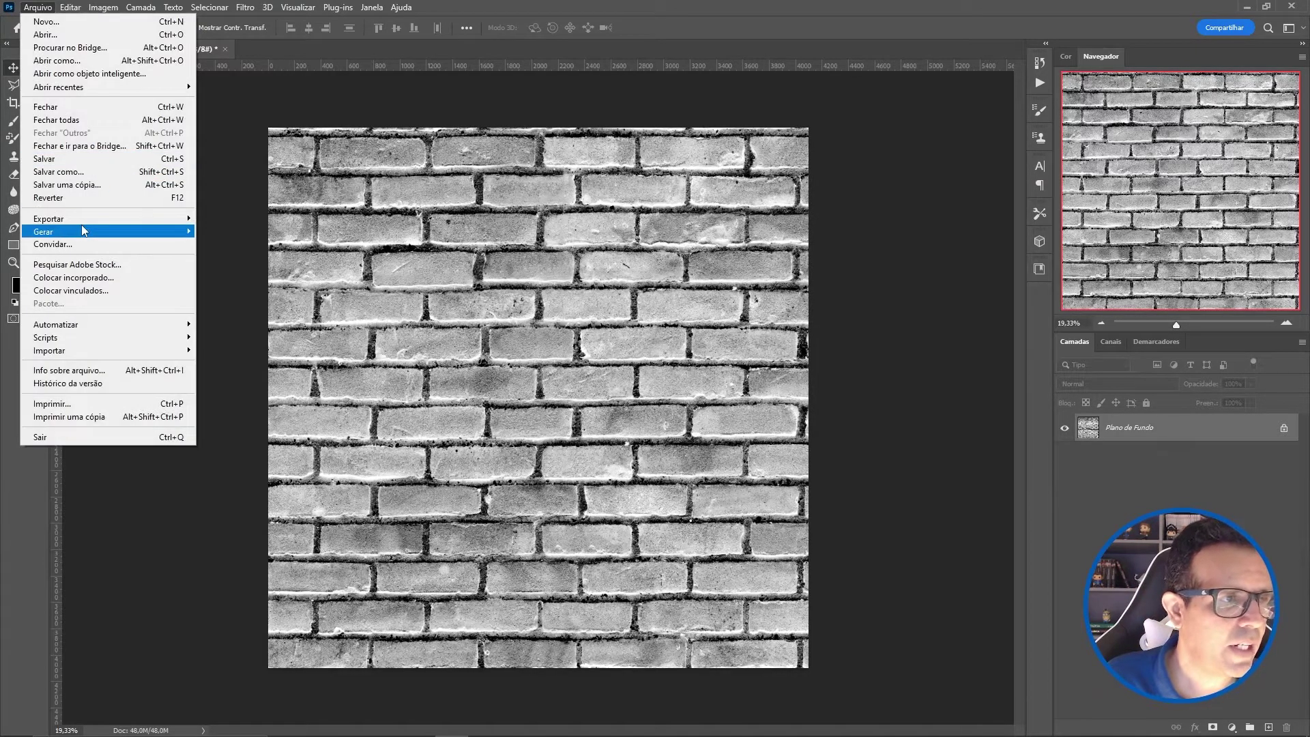
mouse_move(102, 218)
left_click(246, 217)
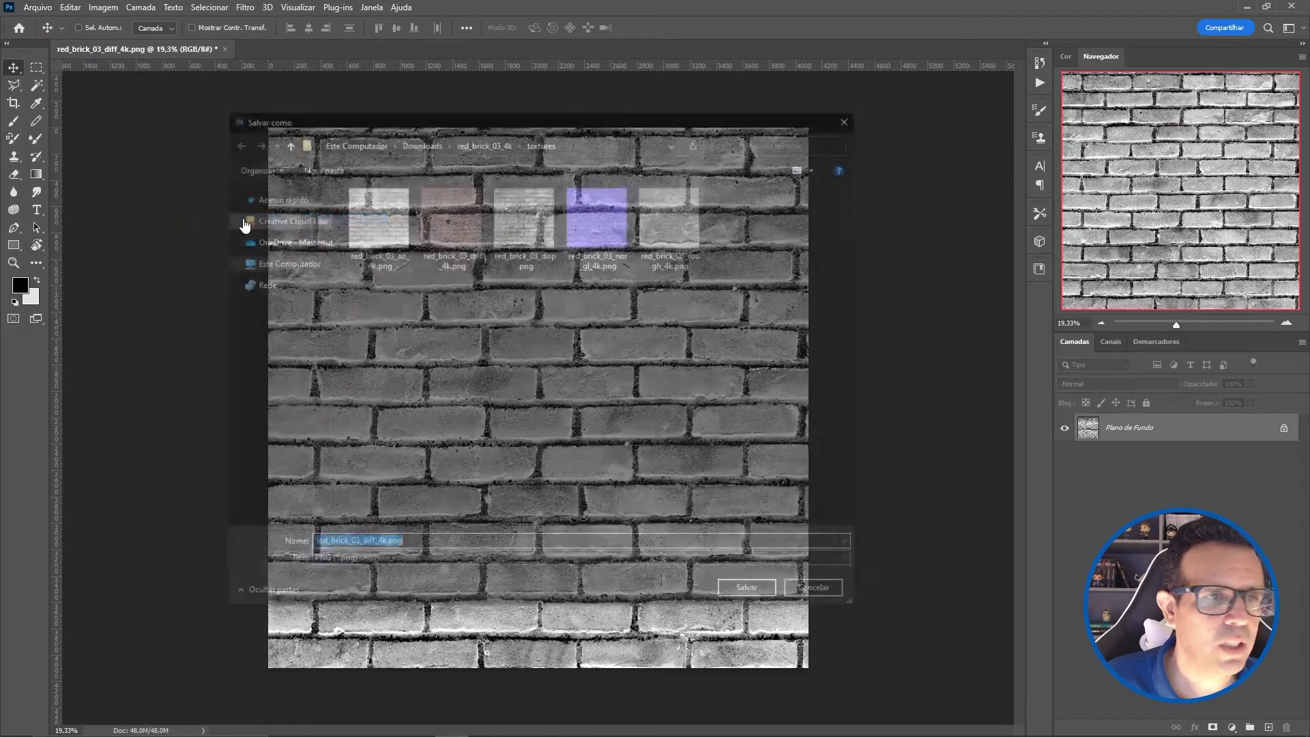
left_click(542, 223)
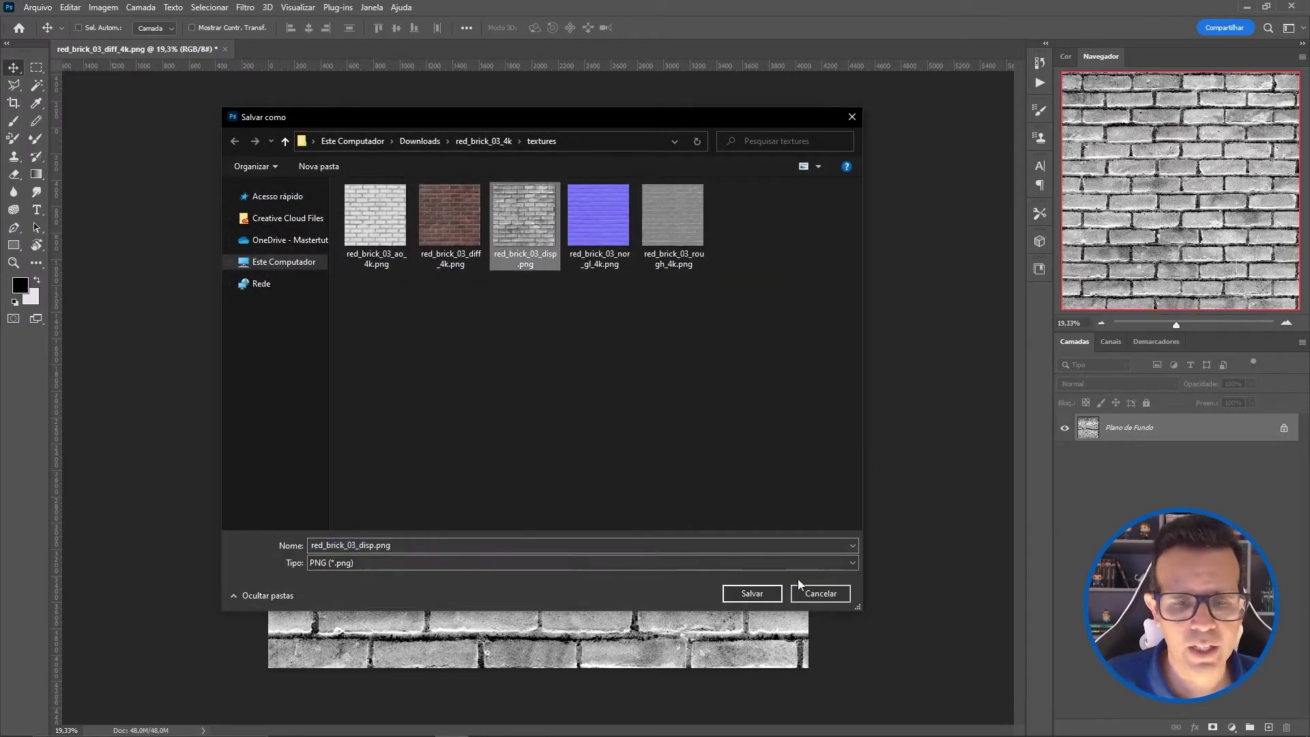
left_click(763, 596)
left_click(687, 376)
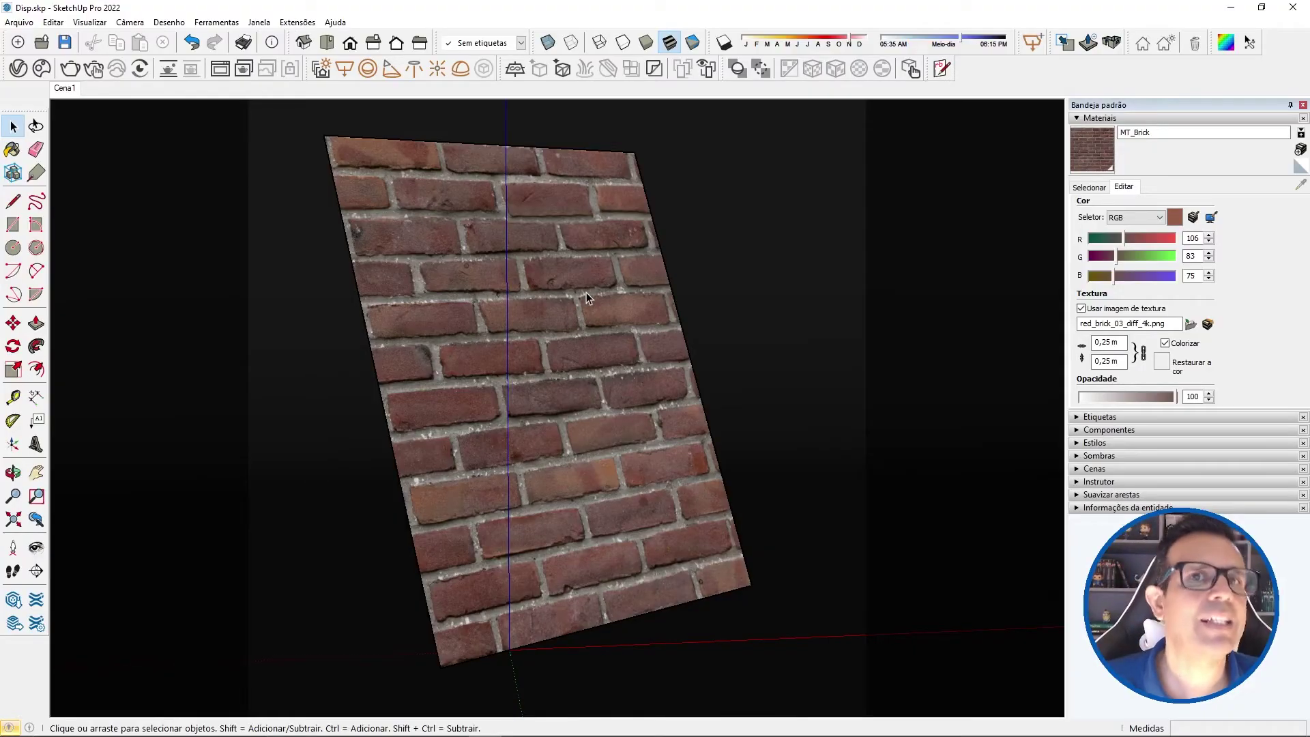
Start a V-Ray render and open the Asset Editor beside it
left_click(93, 68)
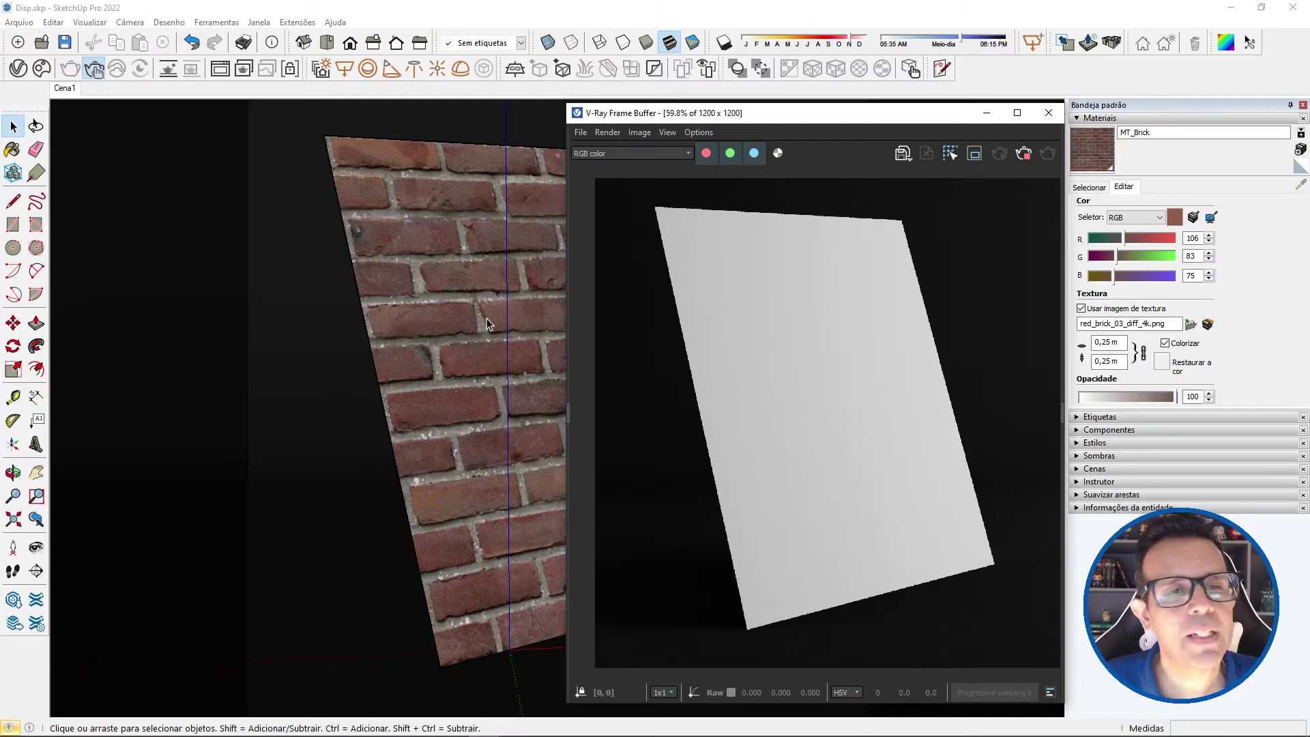
left_click(18, 70)
left_click_drag(261, 93, 230, 96)
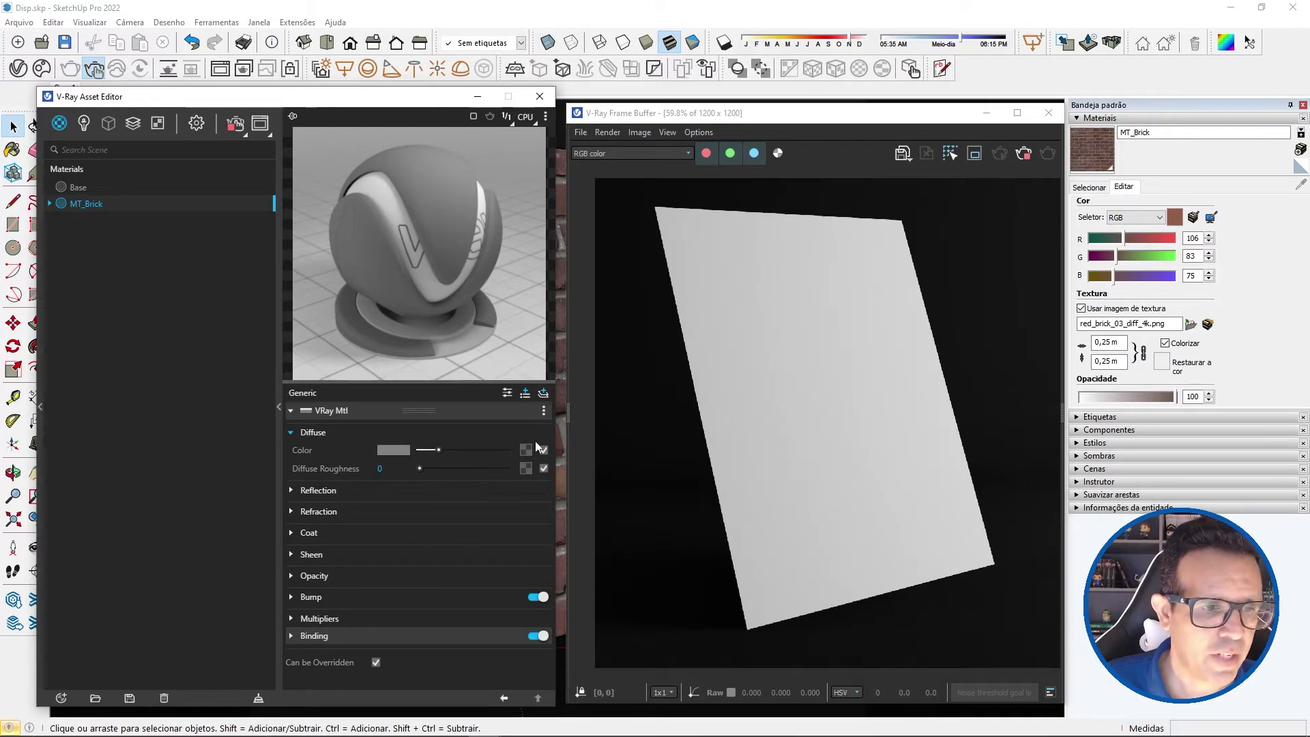
Load red_brick_03_diff_4k.png as the MT_Brick Diffuse Color bitmap
left_click(525, 449)
left_click(472, 133)
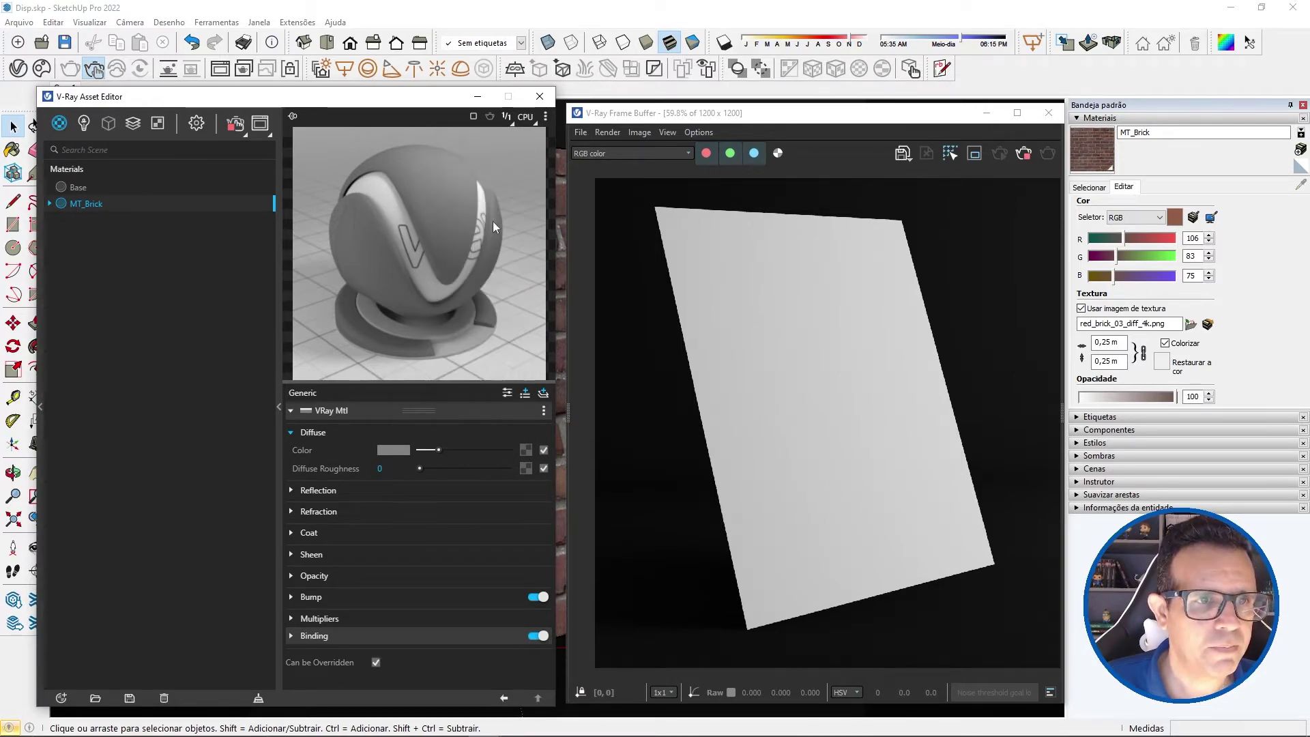
left_click(248, 226)
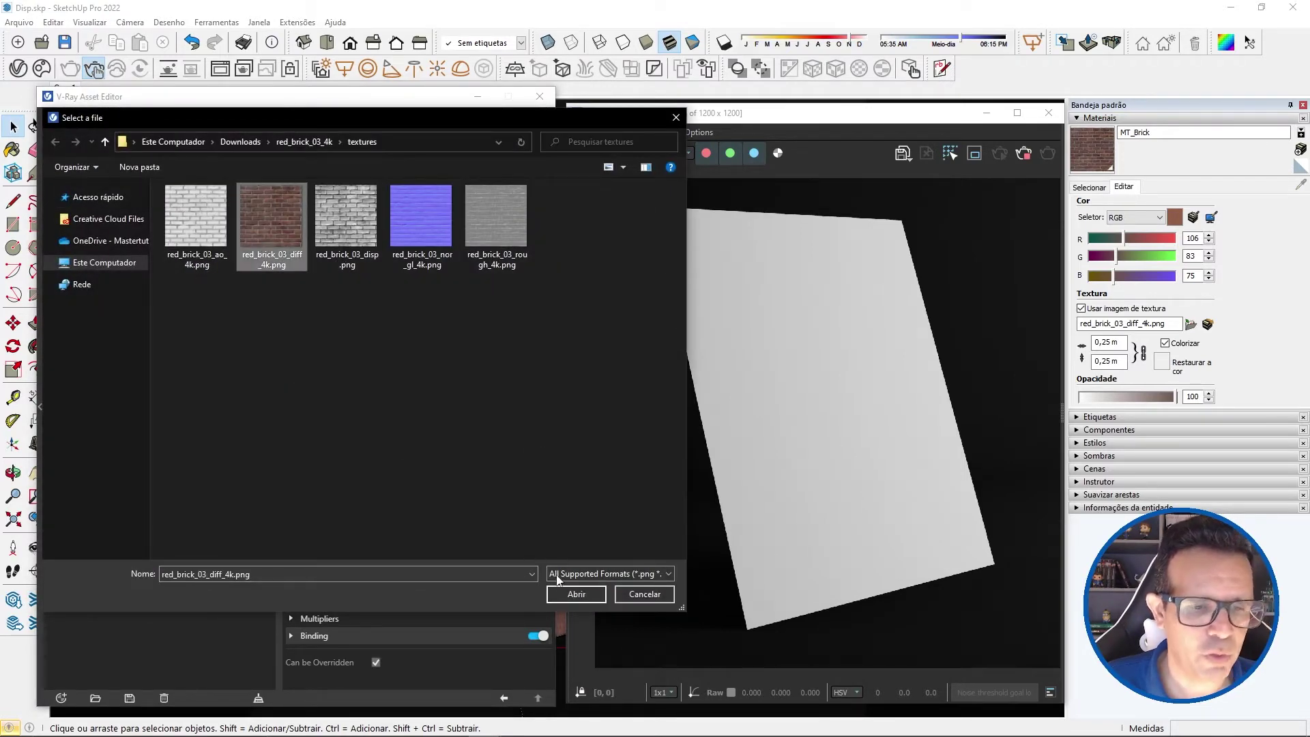
left_click(577, 593)
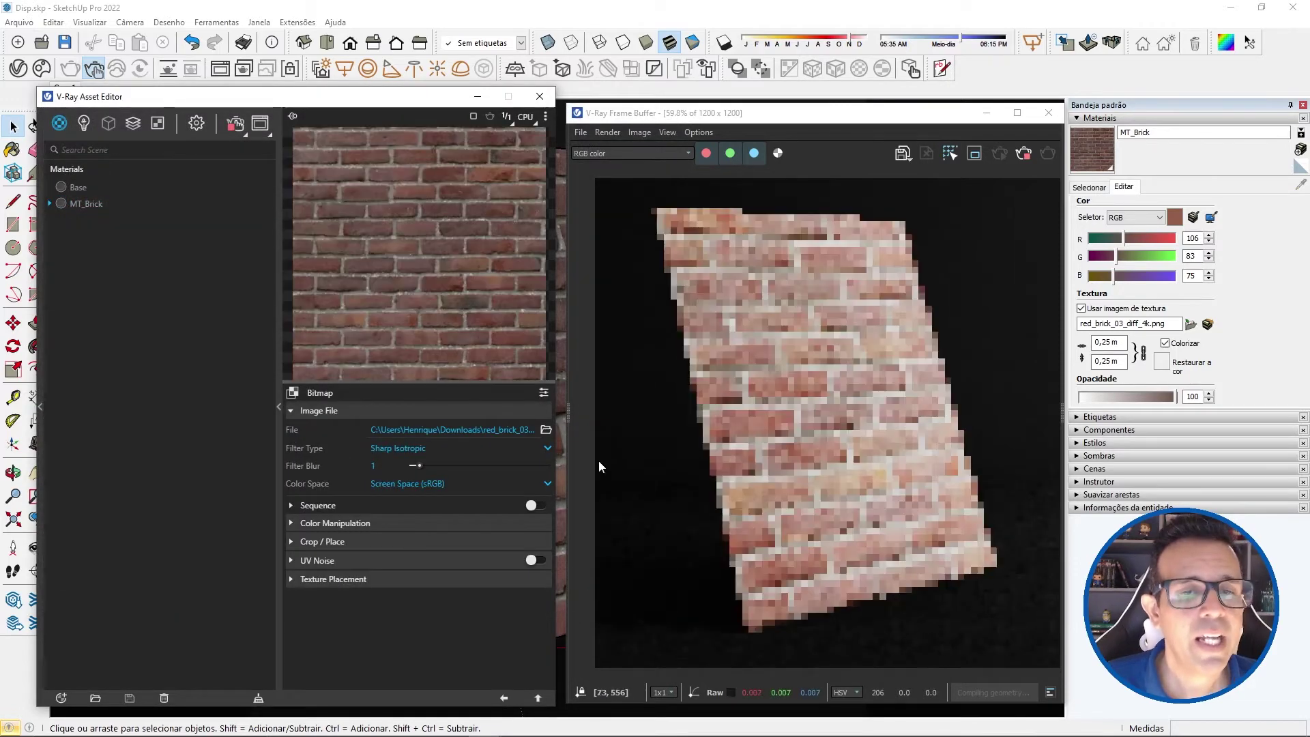
left_click(503, 697)
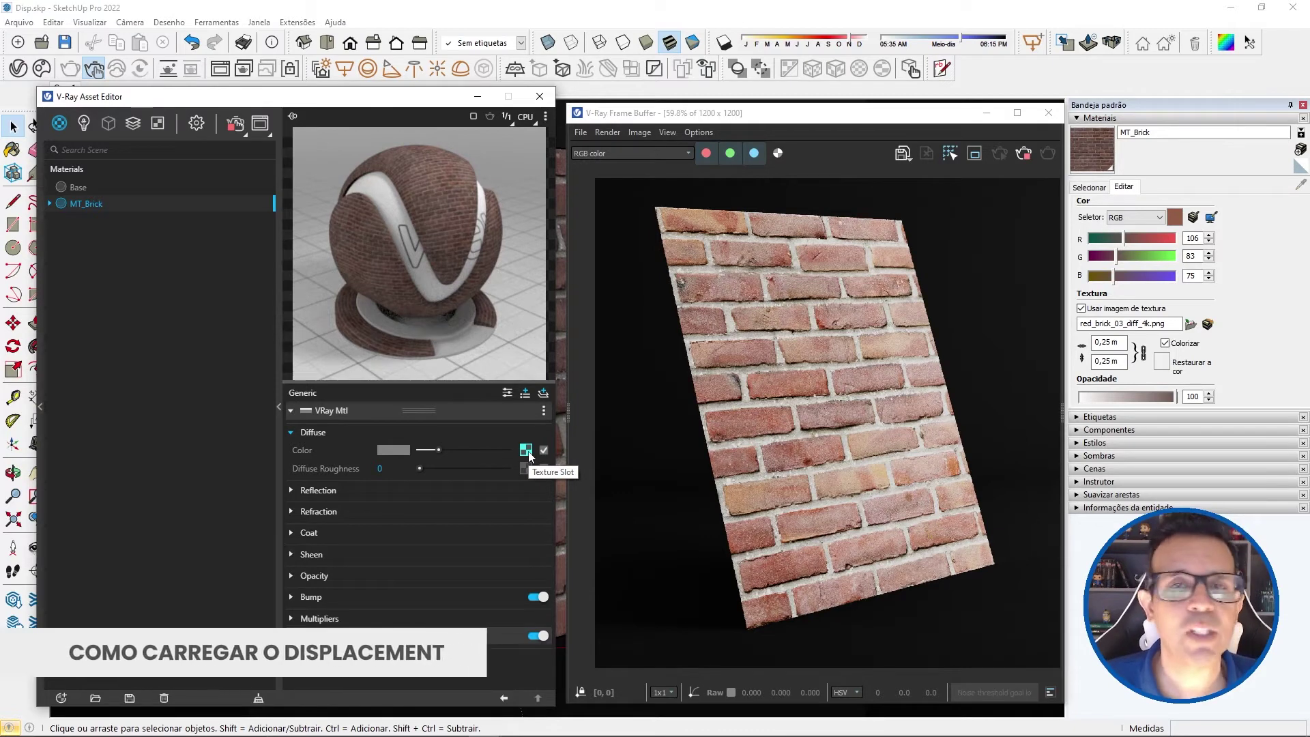
Add a Displacement layer to MT_Brick from the add-layer list
left_click(526, 394)
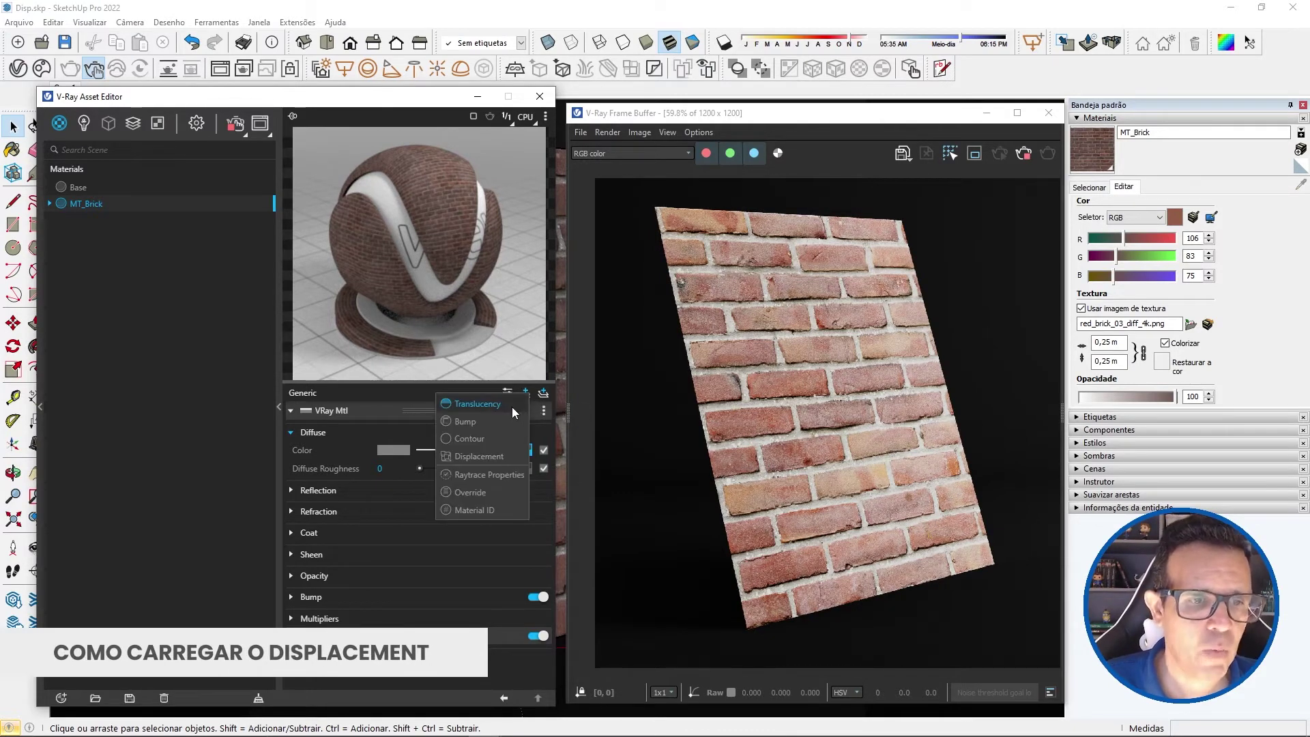
left_click(468, 456)
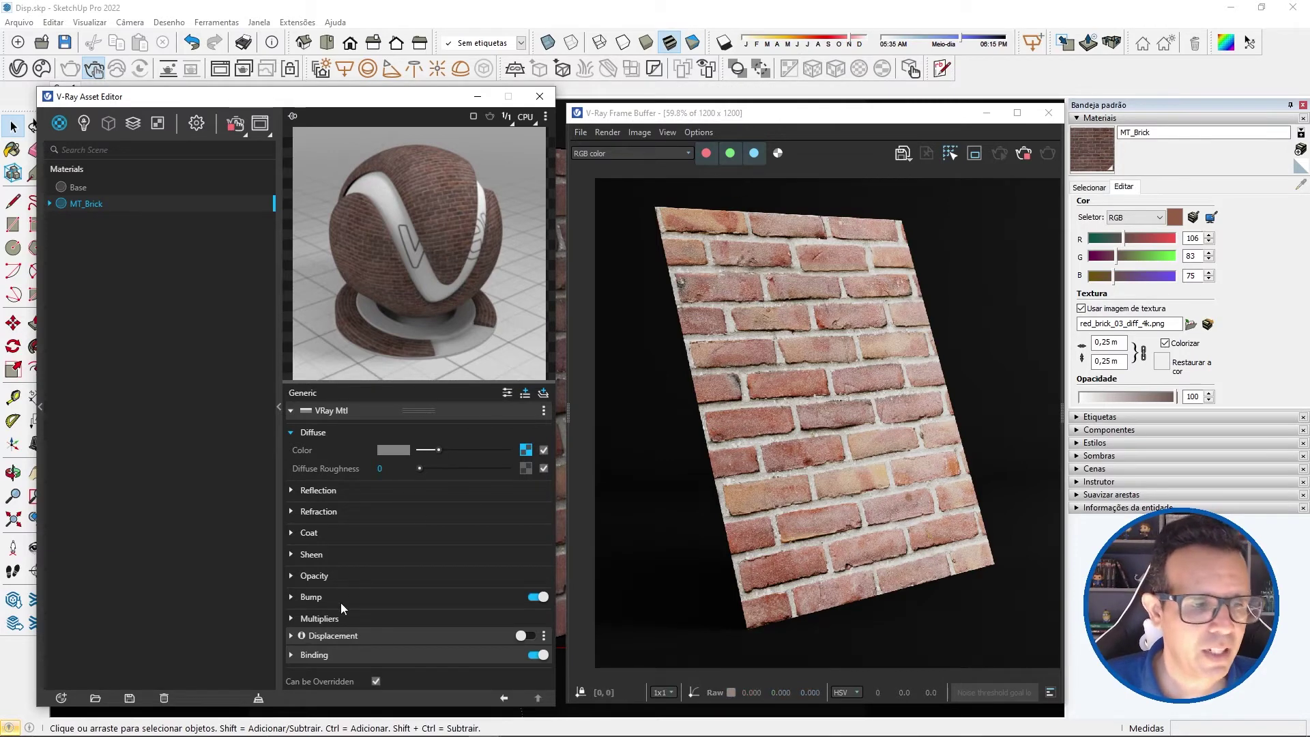
Enable displacement and load red_brick_03_disp.png as the displacement bitmap
left_click(289, 639)
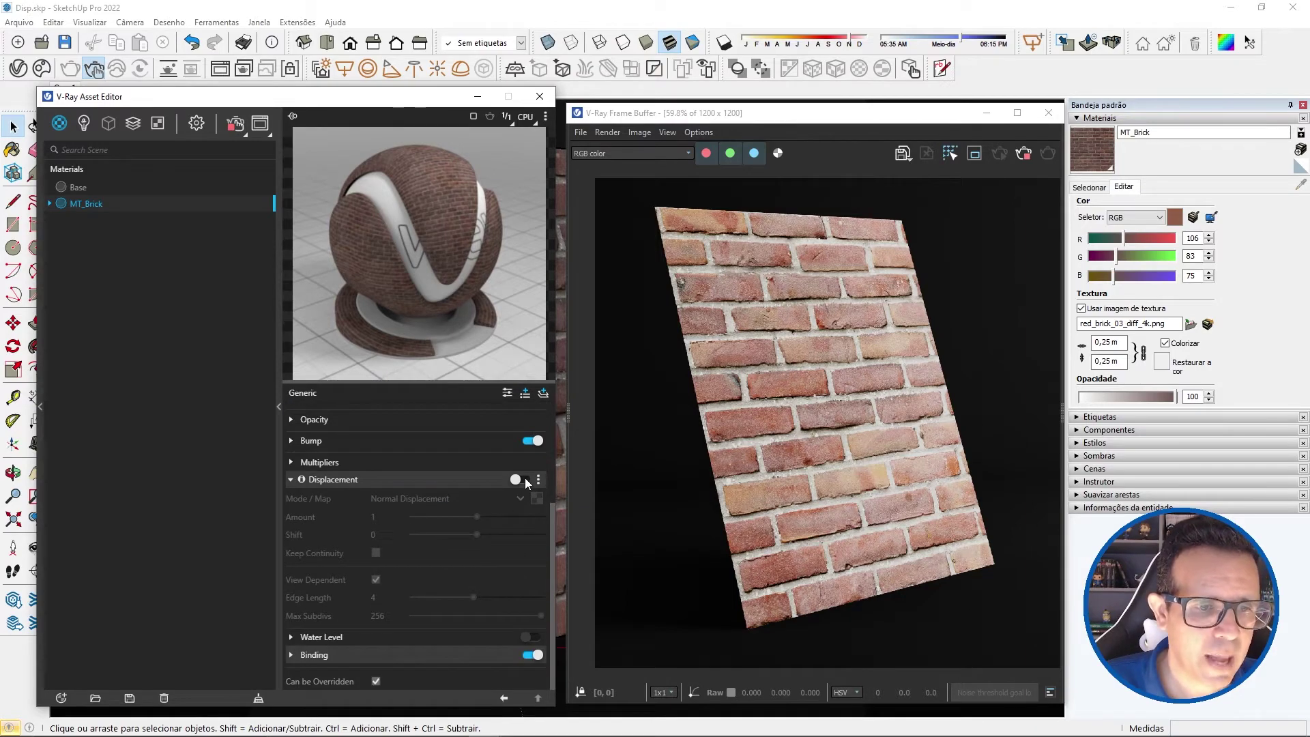
left_click(526, 480)
left_click(536, 499)
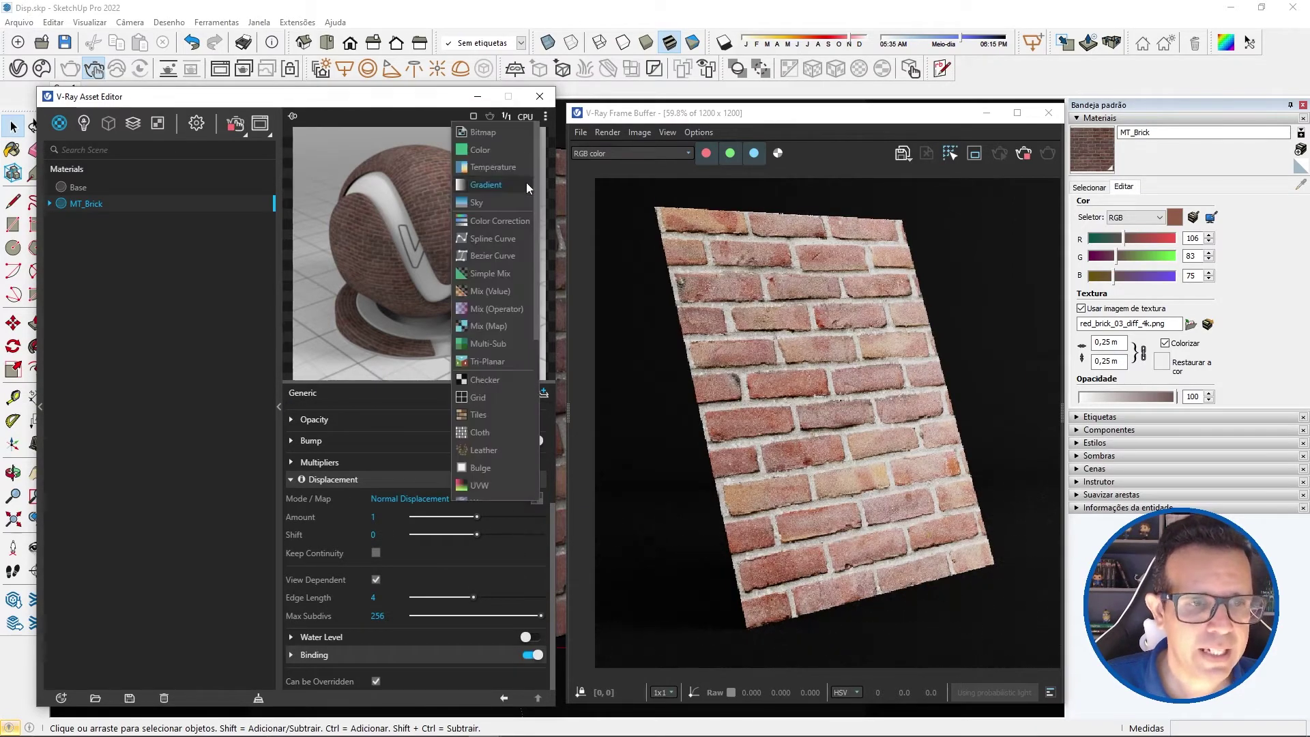
left_click(501, 135)
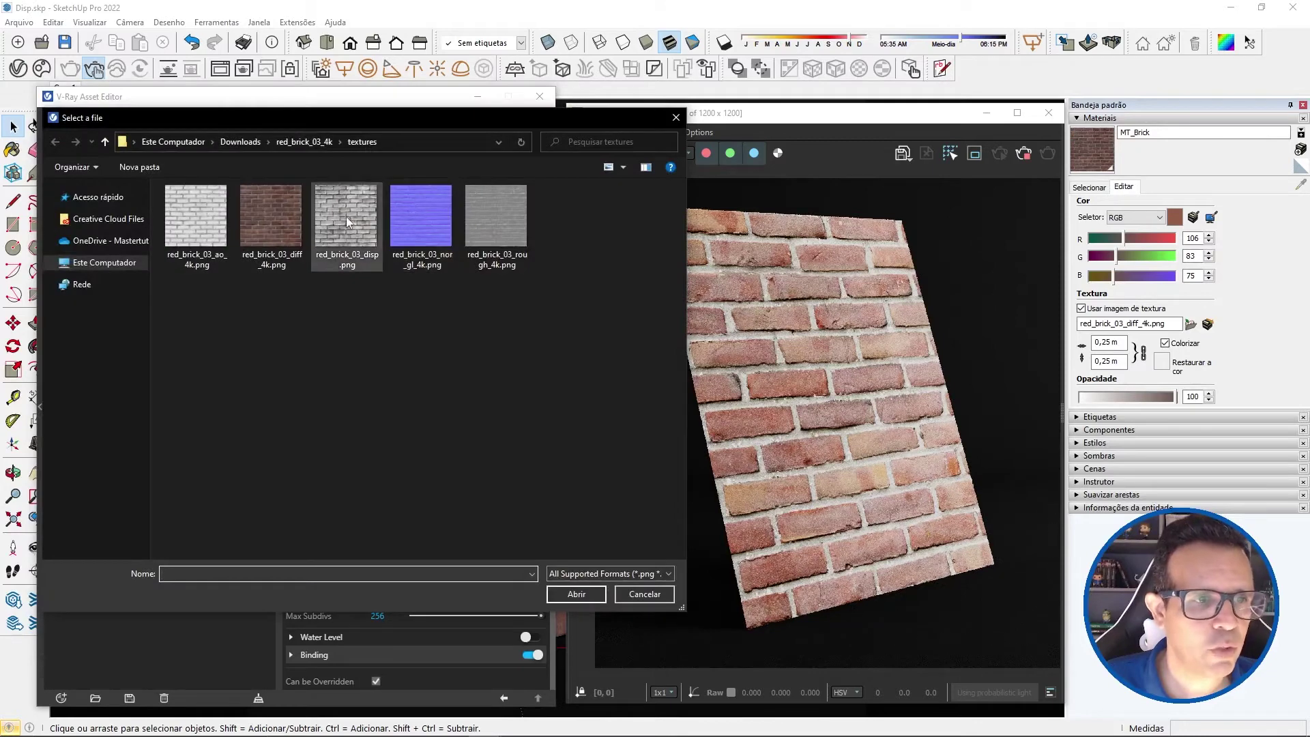
left_click(346, 216)
left_click(576, 594)
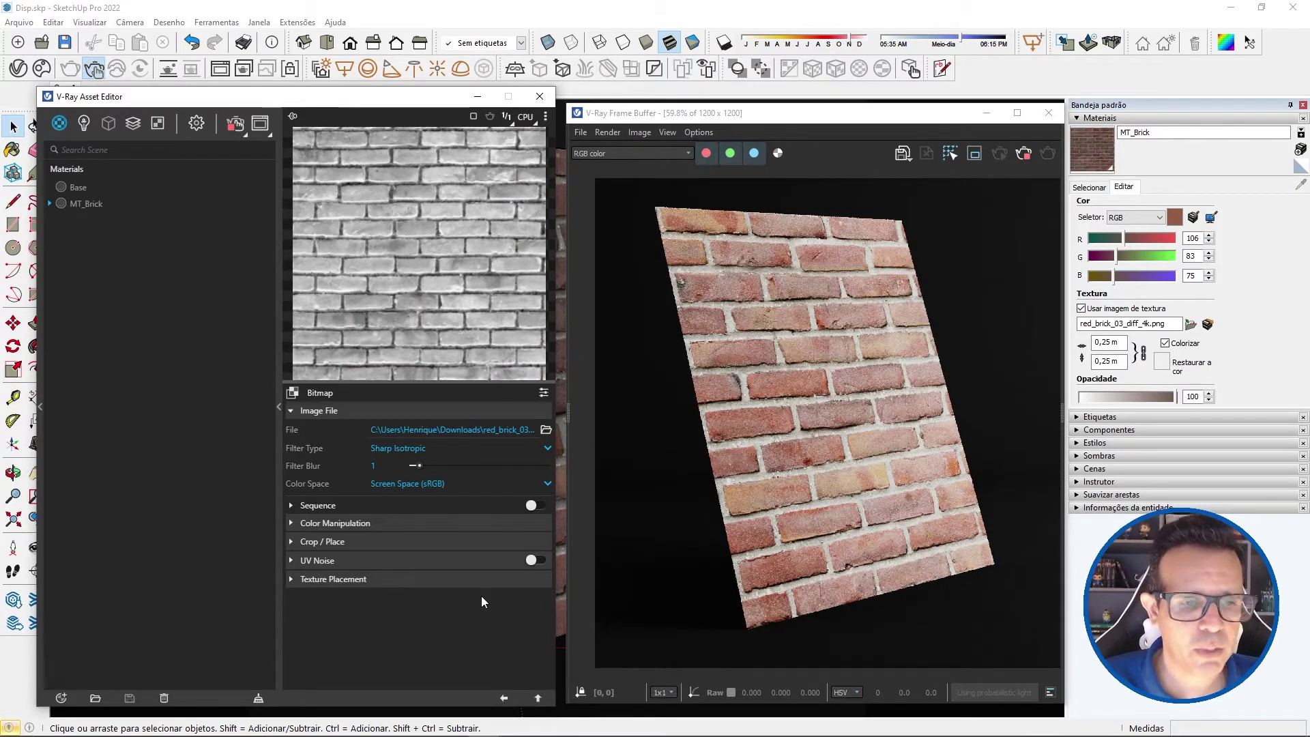
Set the displacement bitmap's colour space to Rendering Space (Linear) and move the editor aside
left_click(417, 483)
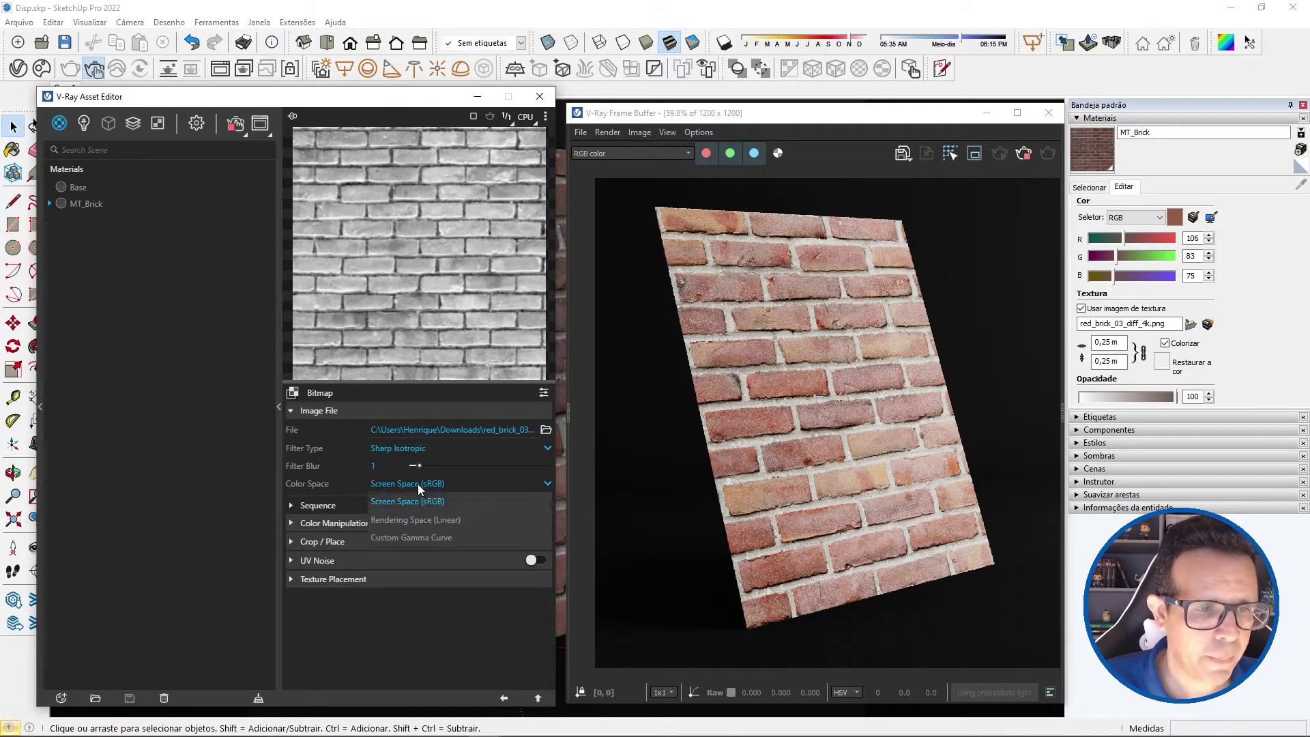
left_click(420, 522)
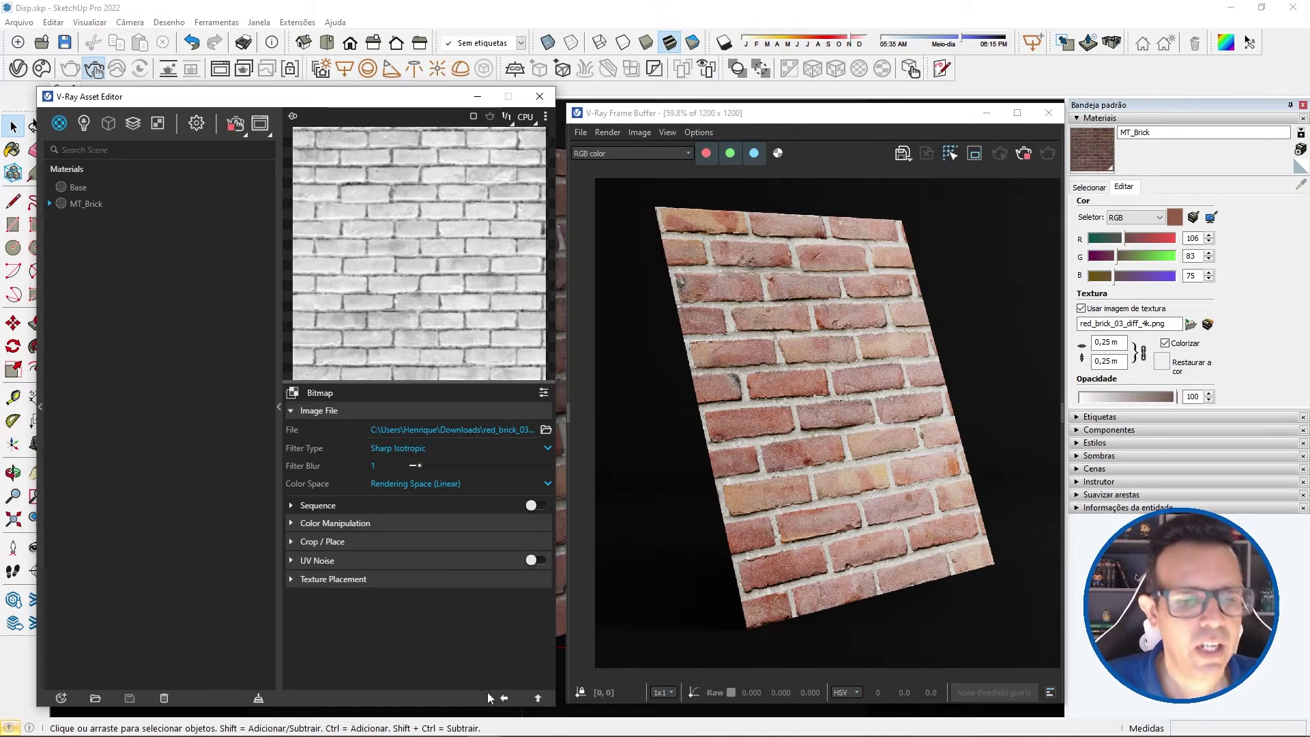
left_click(504, 697)
left_click_drag(530, 97, 544, 107)
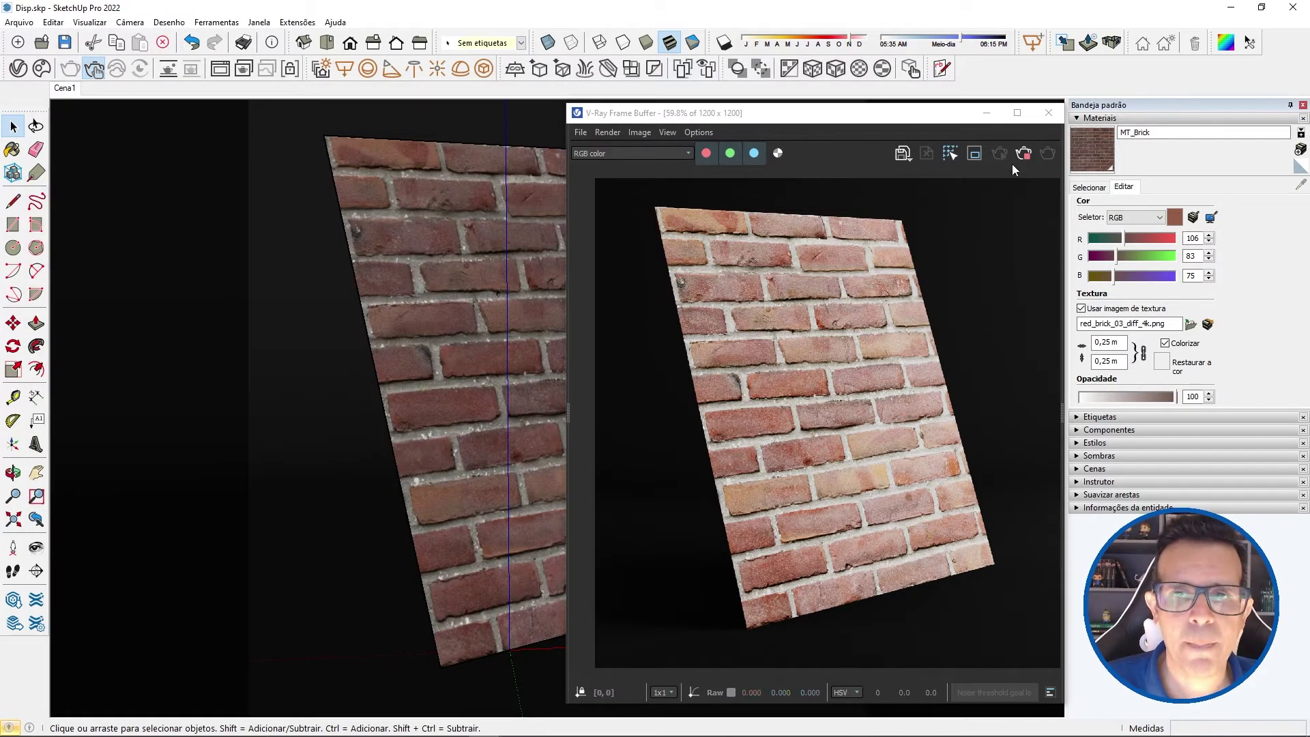
Paint the wall with MT_Brick and run an interactive V-Ray render showing spiky displacement
left_click(501, 321)
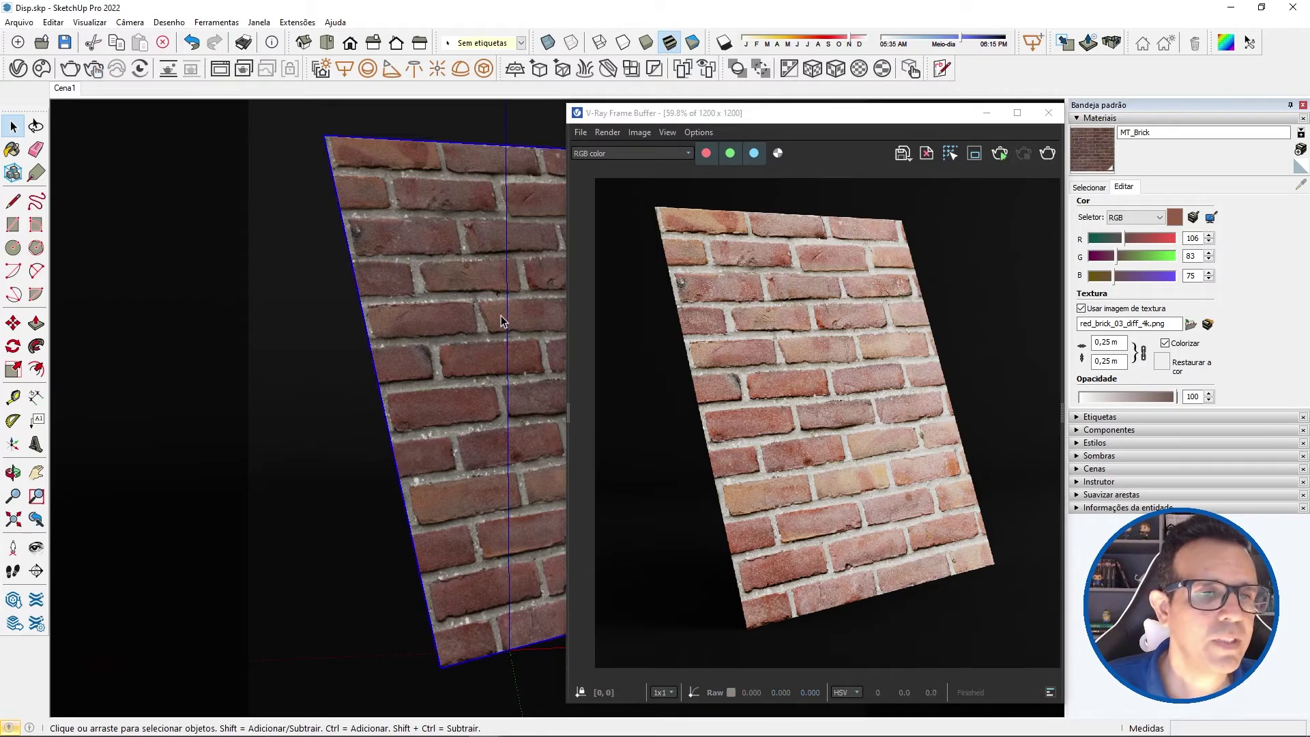
left_click(1095, 132)
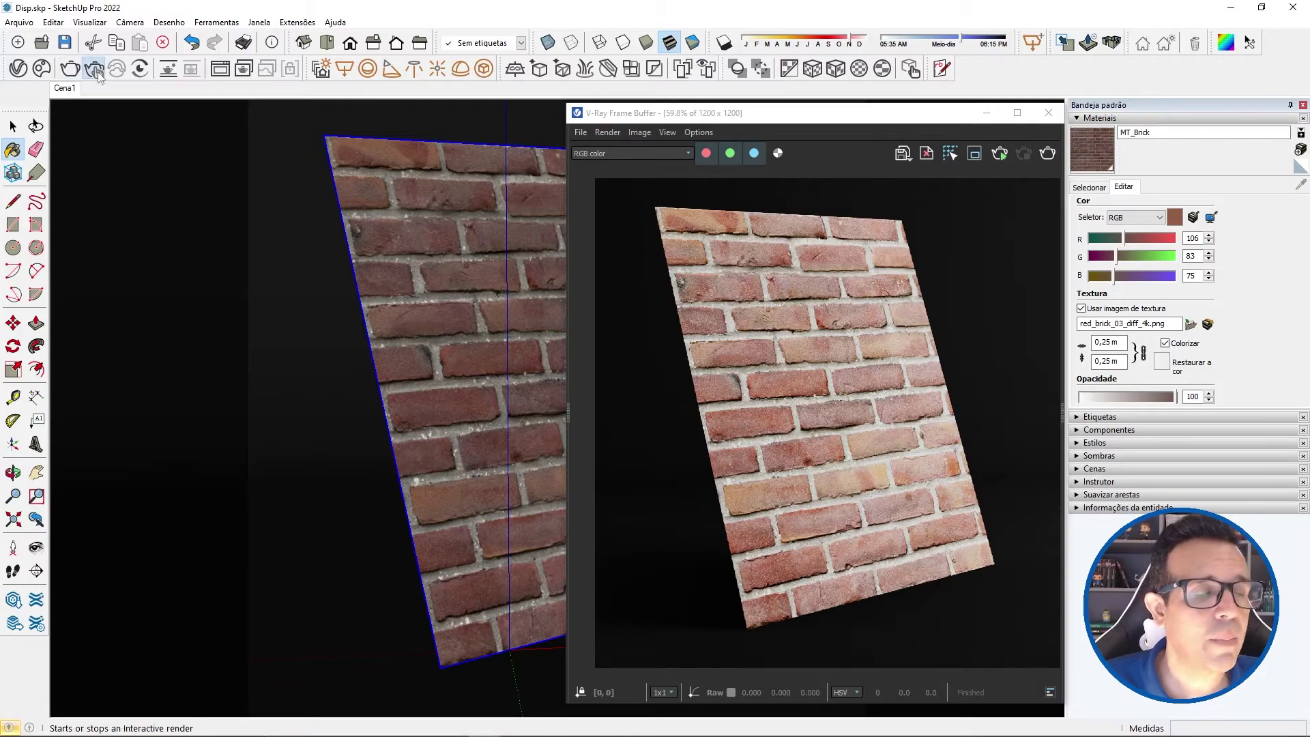
left_click(96, 71)
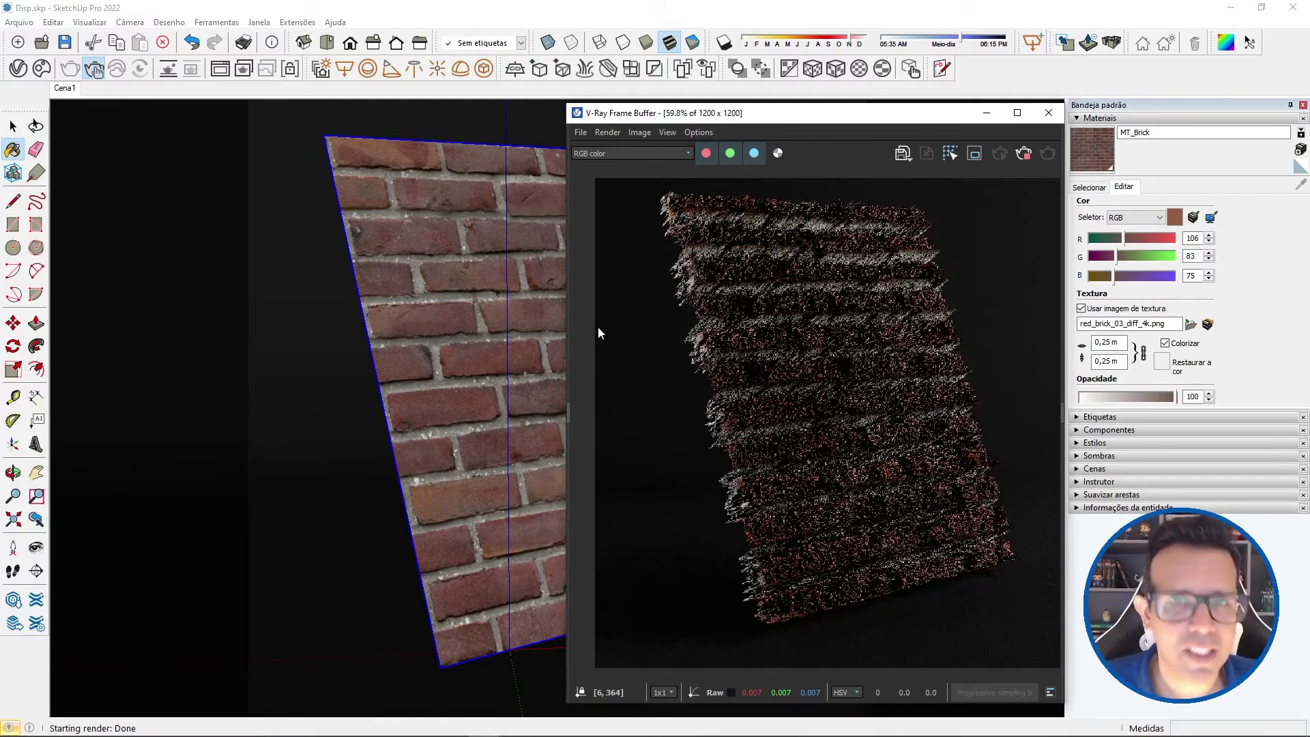
scroll(864, 417, "up", 3)
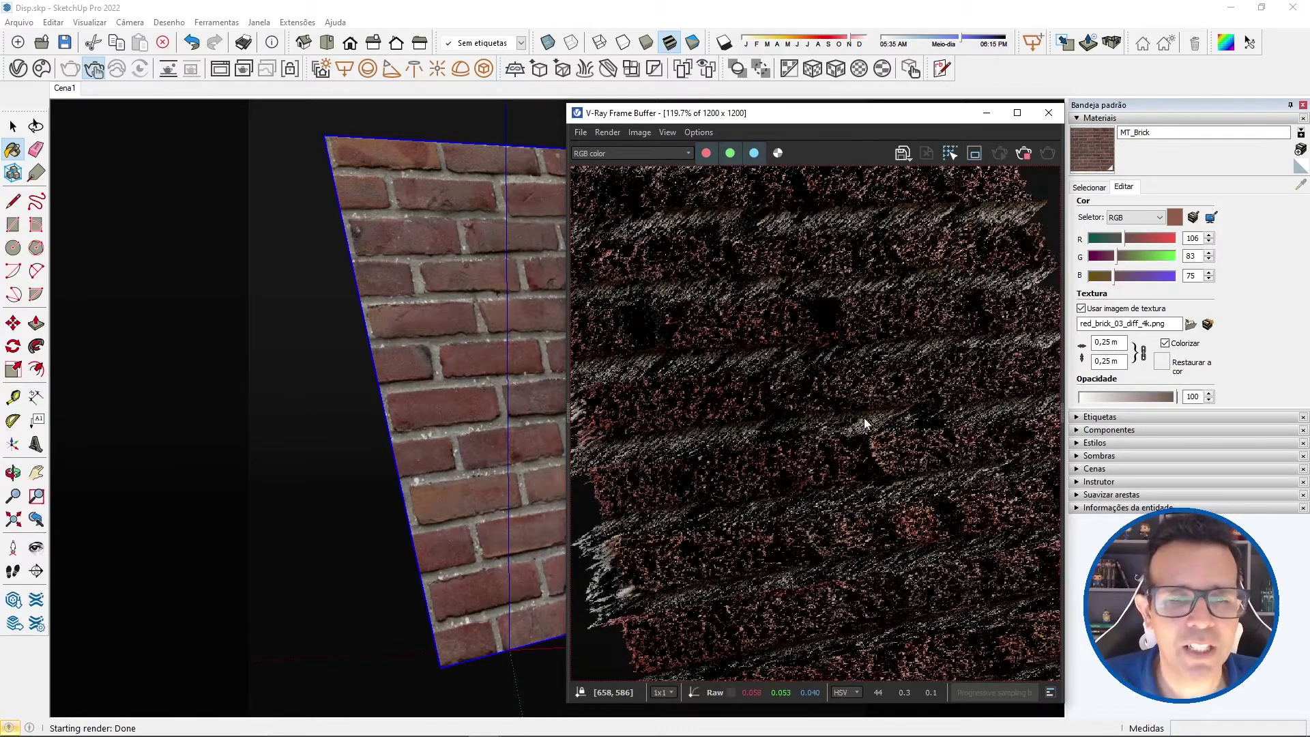
scroll(874, 416, "down", 3)
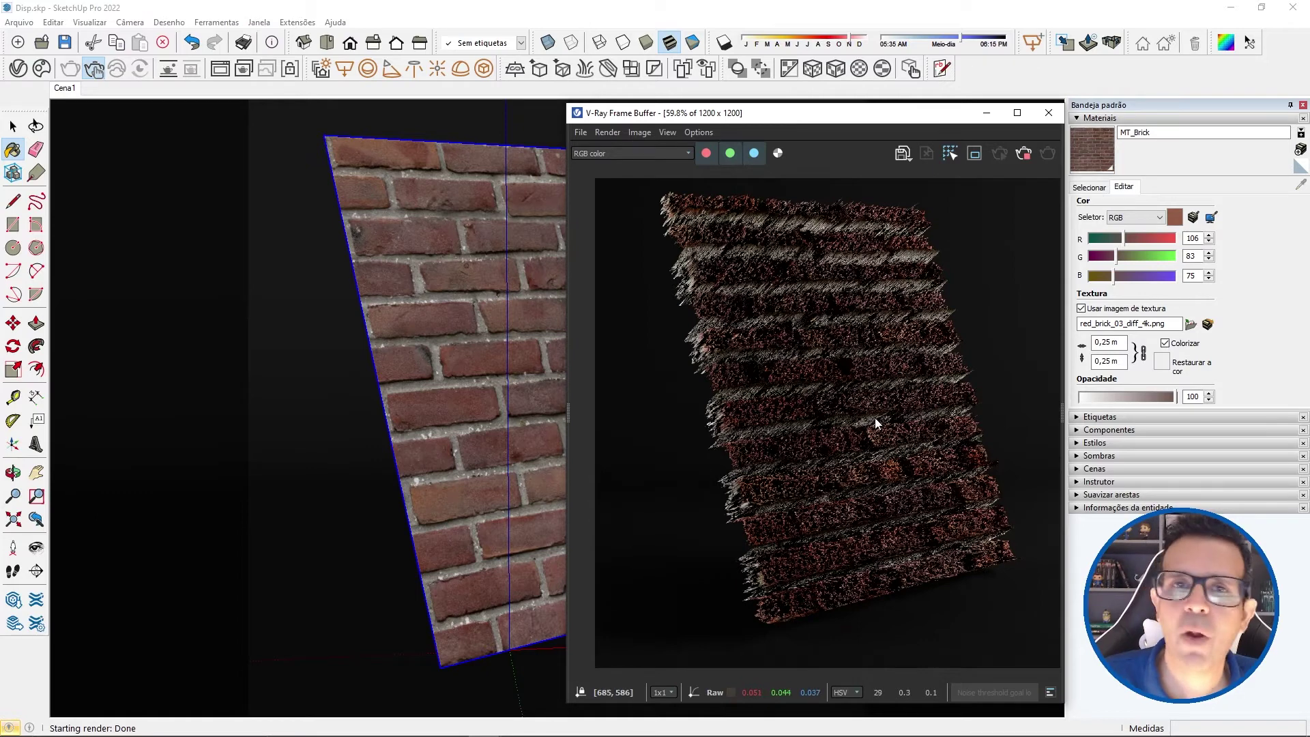
scroll(858, 354, "up", 2)
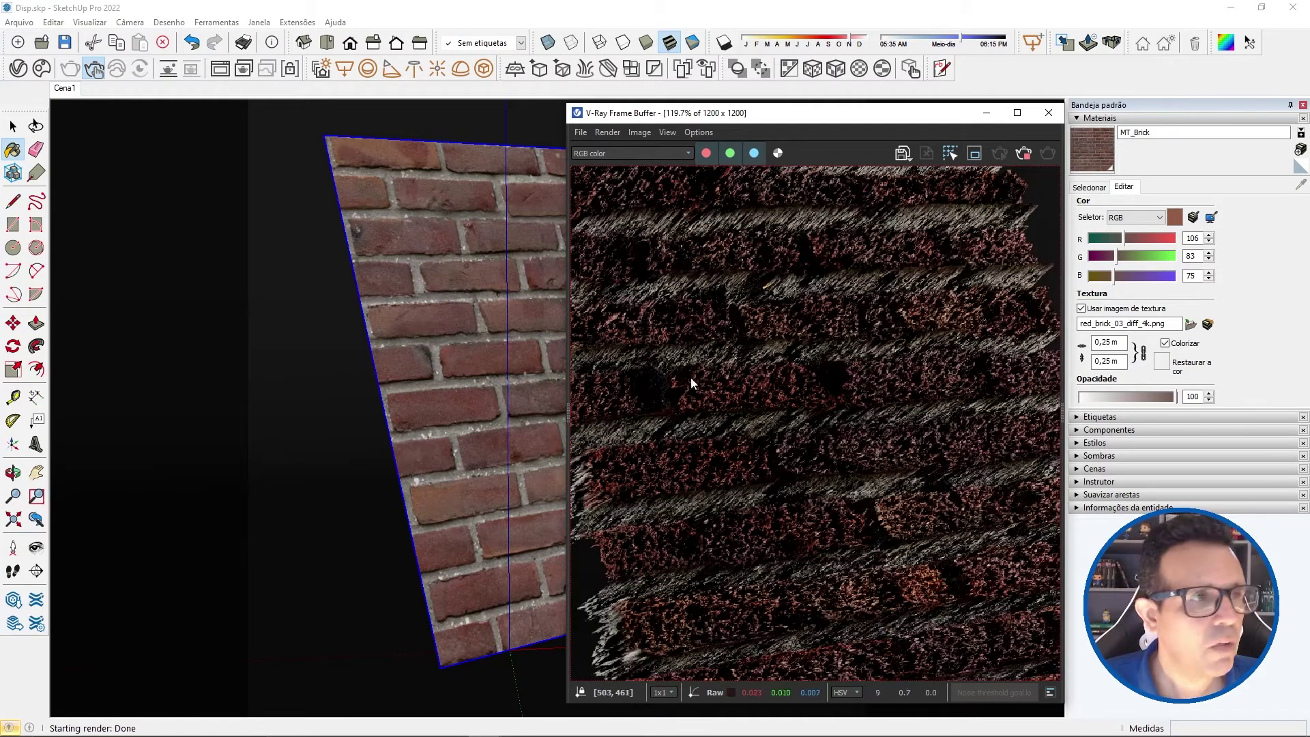
left_click(18, 68)
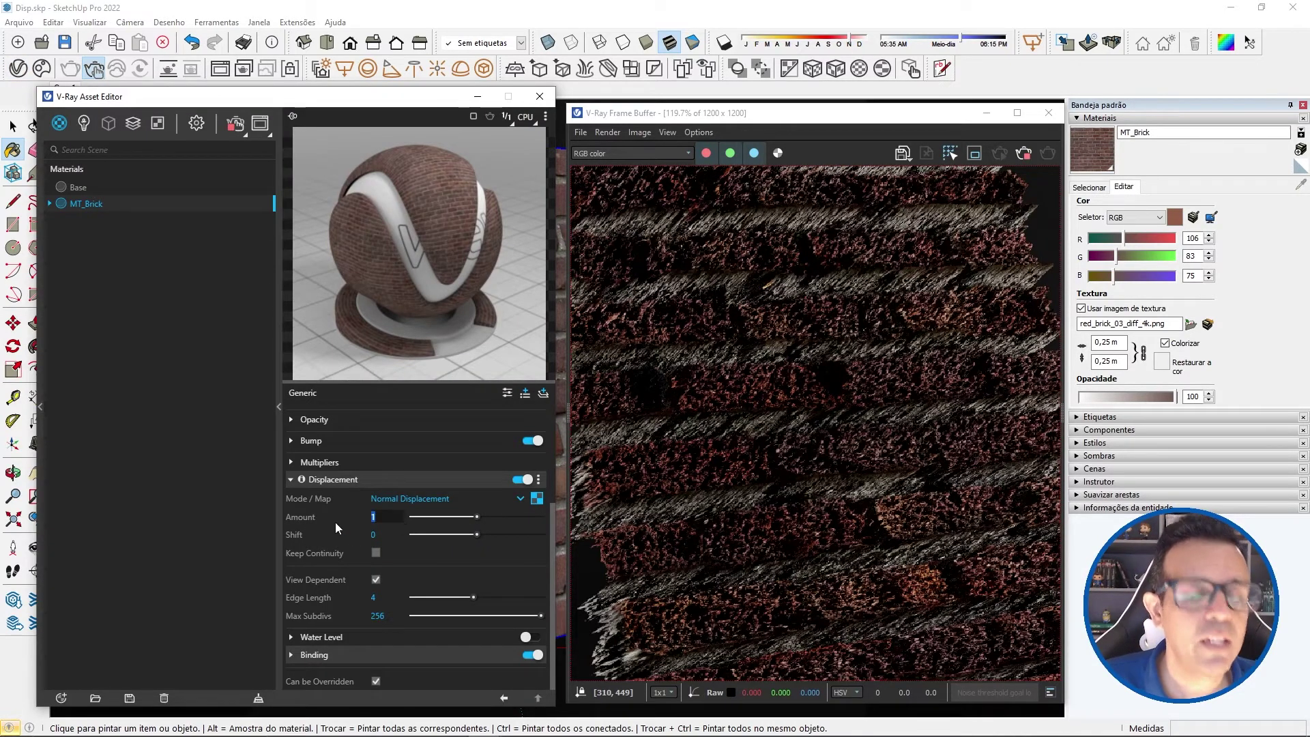
Set the displacement Amount to 0.1 and inspect the tidier bricks in the render
type(".")
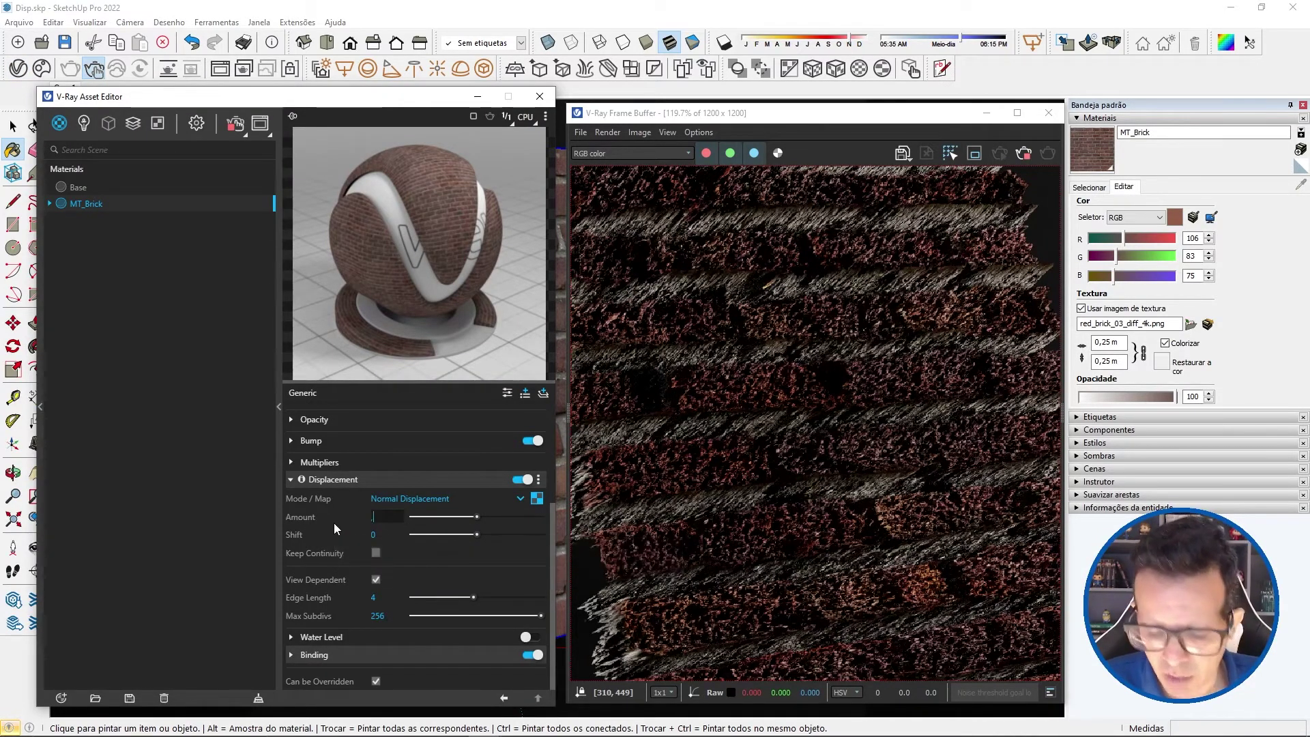
type("1")
key("Return")
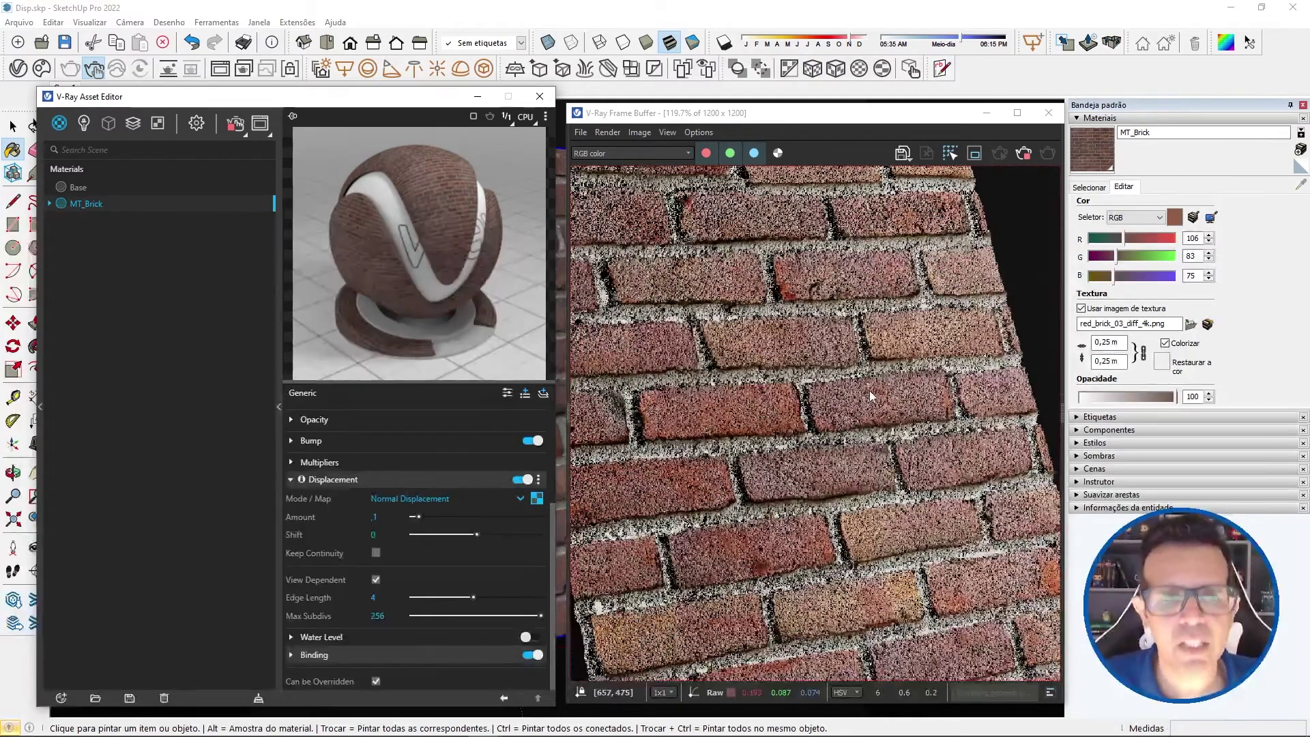
scroll(800, 288, "up", 3)
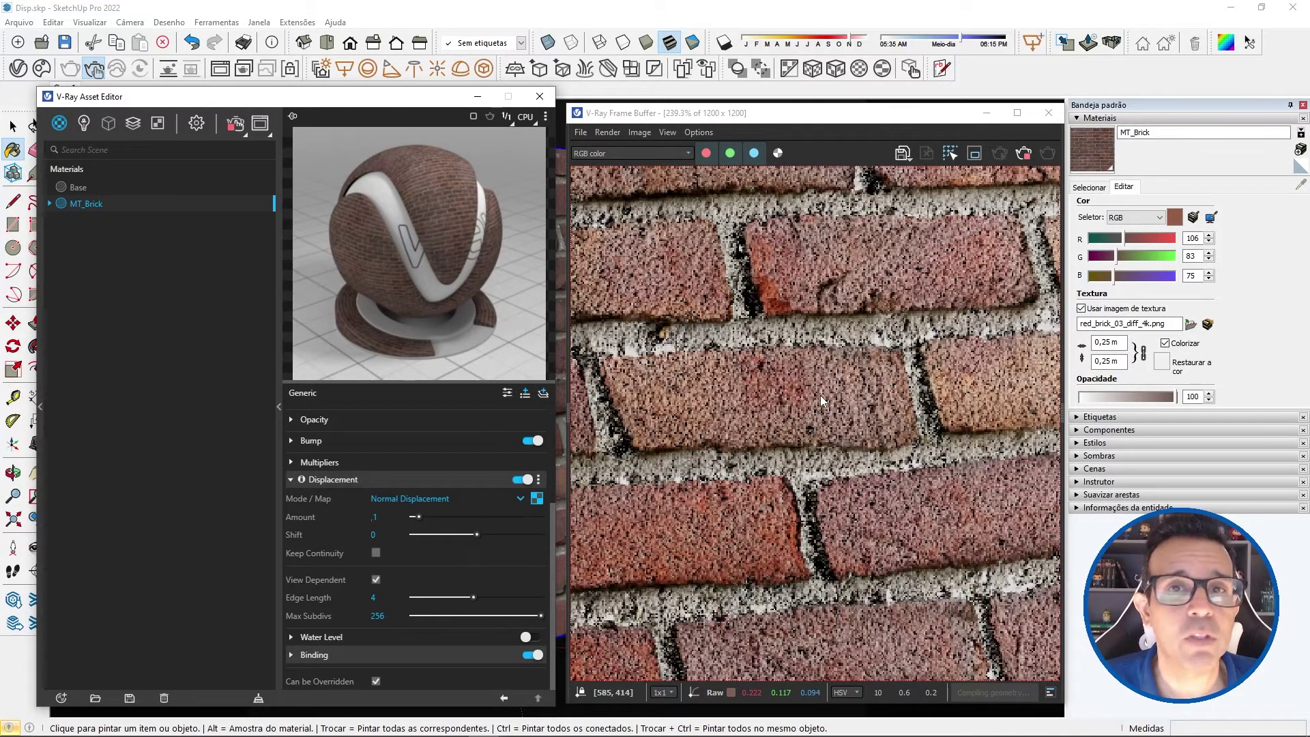
scroll(820, 395, "down", 2)
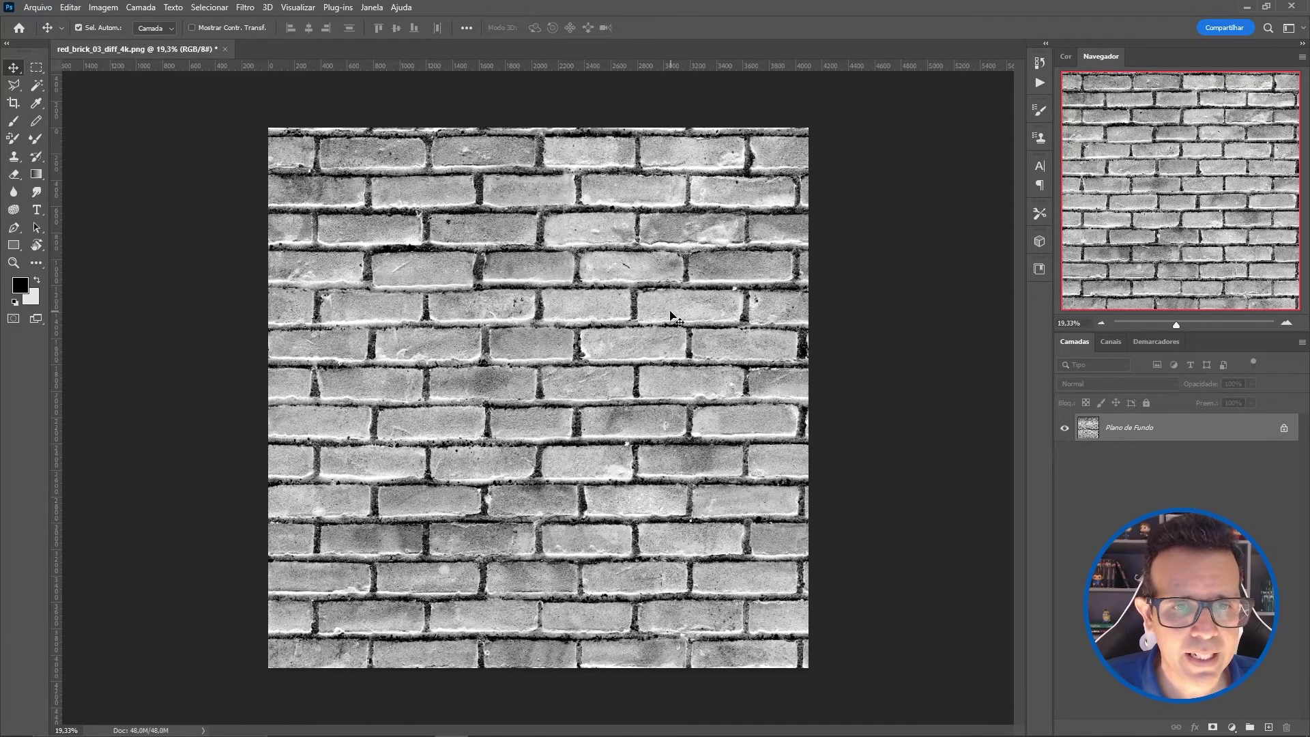
Zoom and pan across the grayscale brick texture, then place the Brick_Red_Plain folder window over it
scroll(686, 309, "up", 3, "alt")
scroll(686, 308, "up", 3, "alt")
scroll(702, 297, "up", 3, "alt")
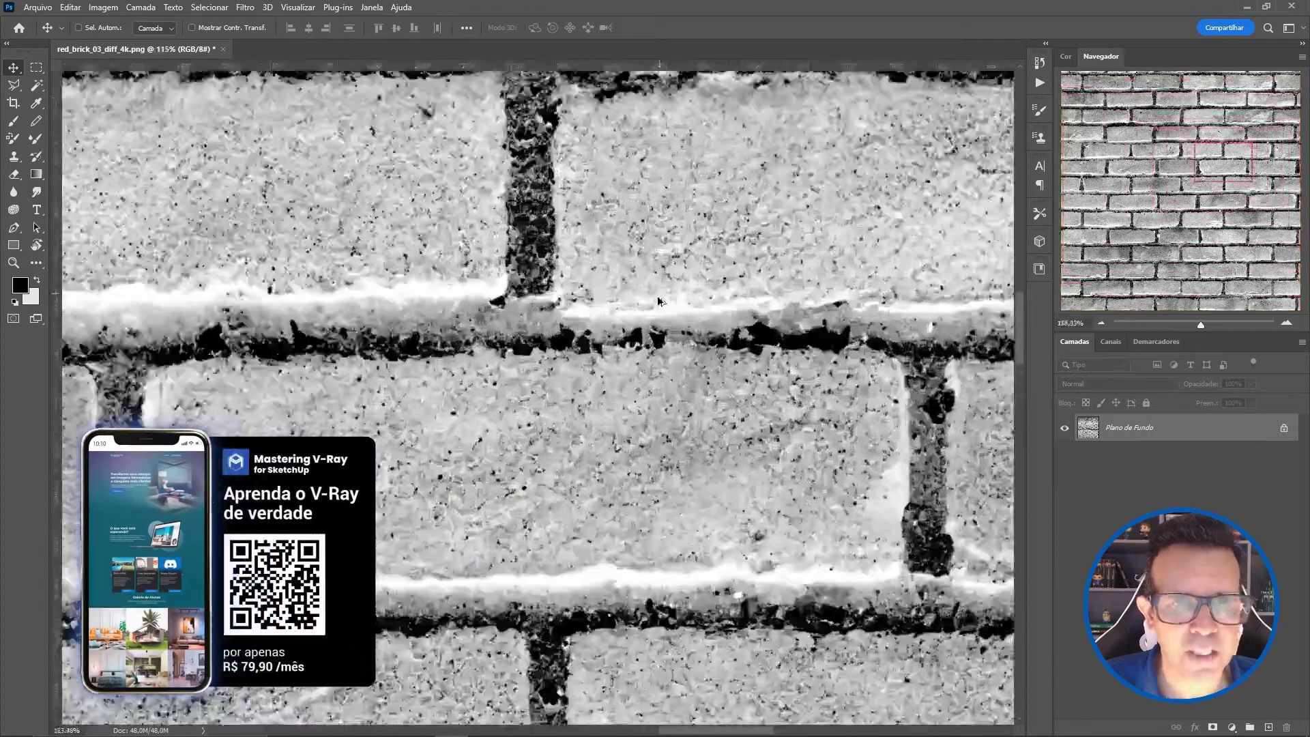
scroll(723, 283, "up", 3, "alt")
scroll(747, 270, "up", 2, "alt")
scroll(747, 269, "down", 3, "alt")
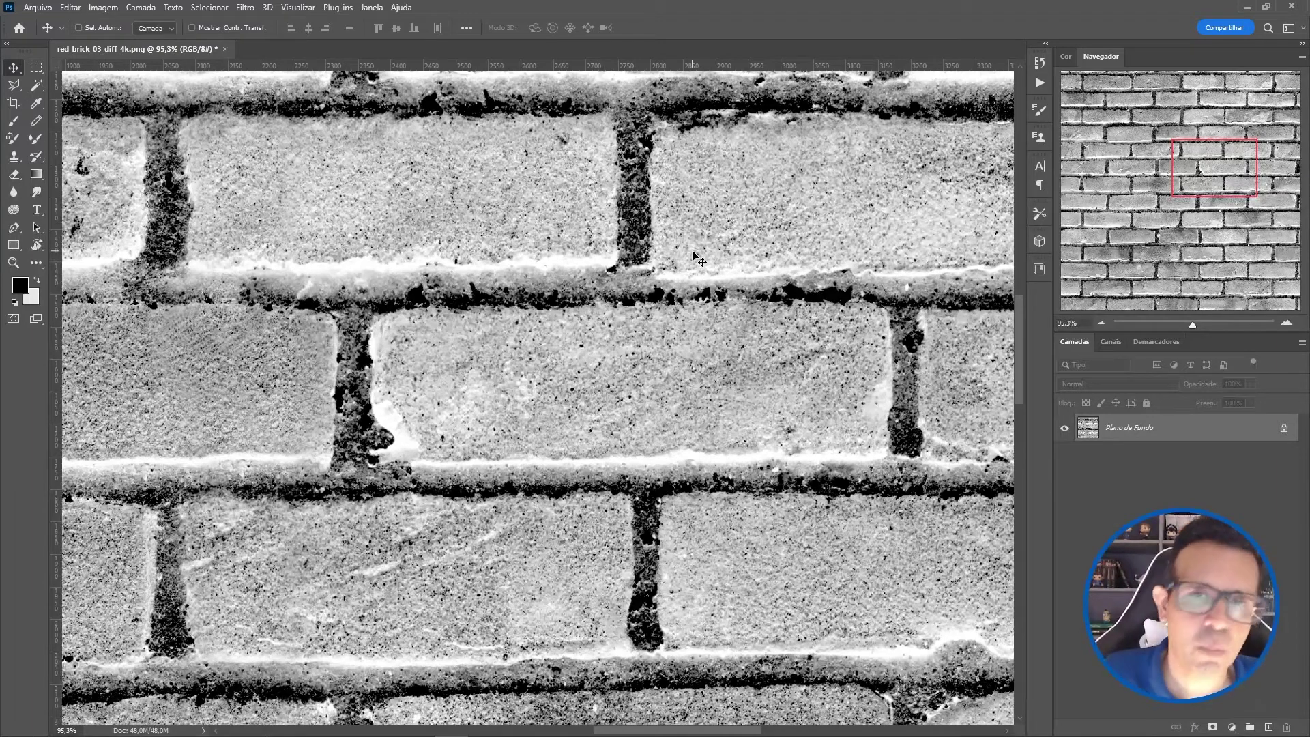
scroll(703, 293, "down", 2)
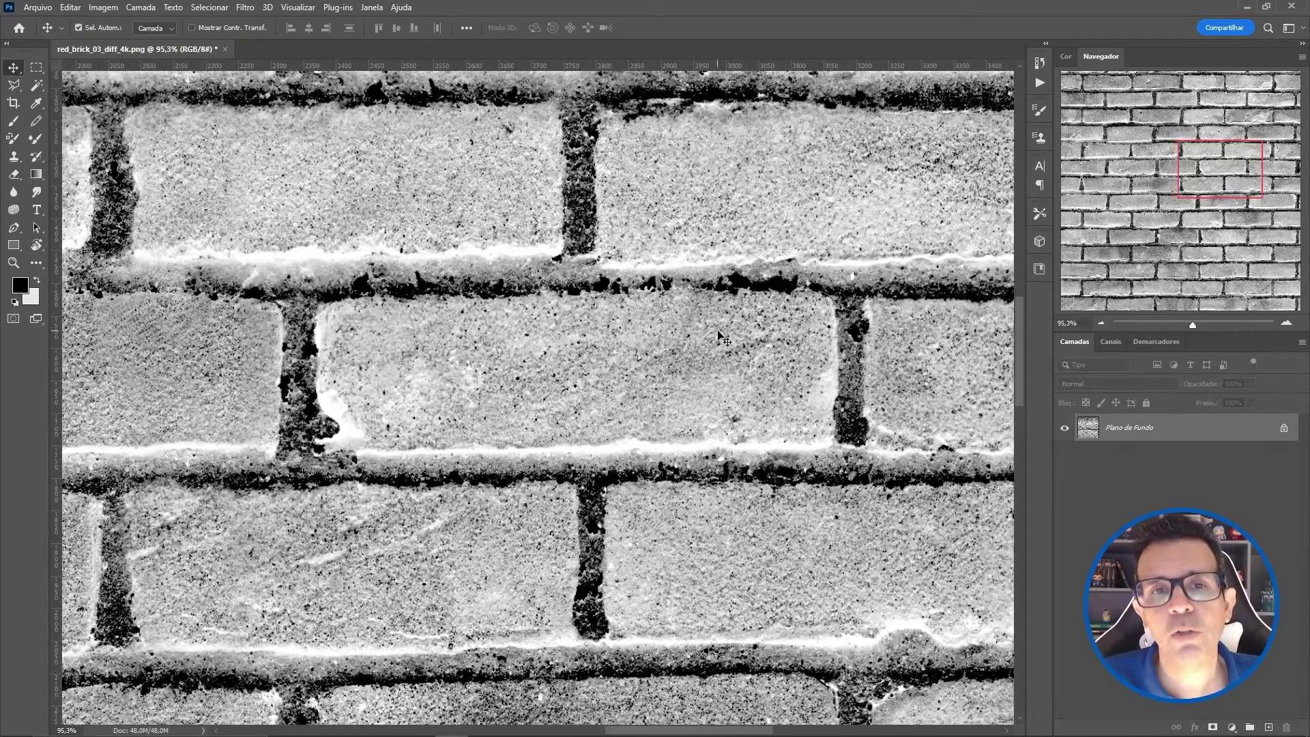
scroll(710, 321, "right", 2)
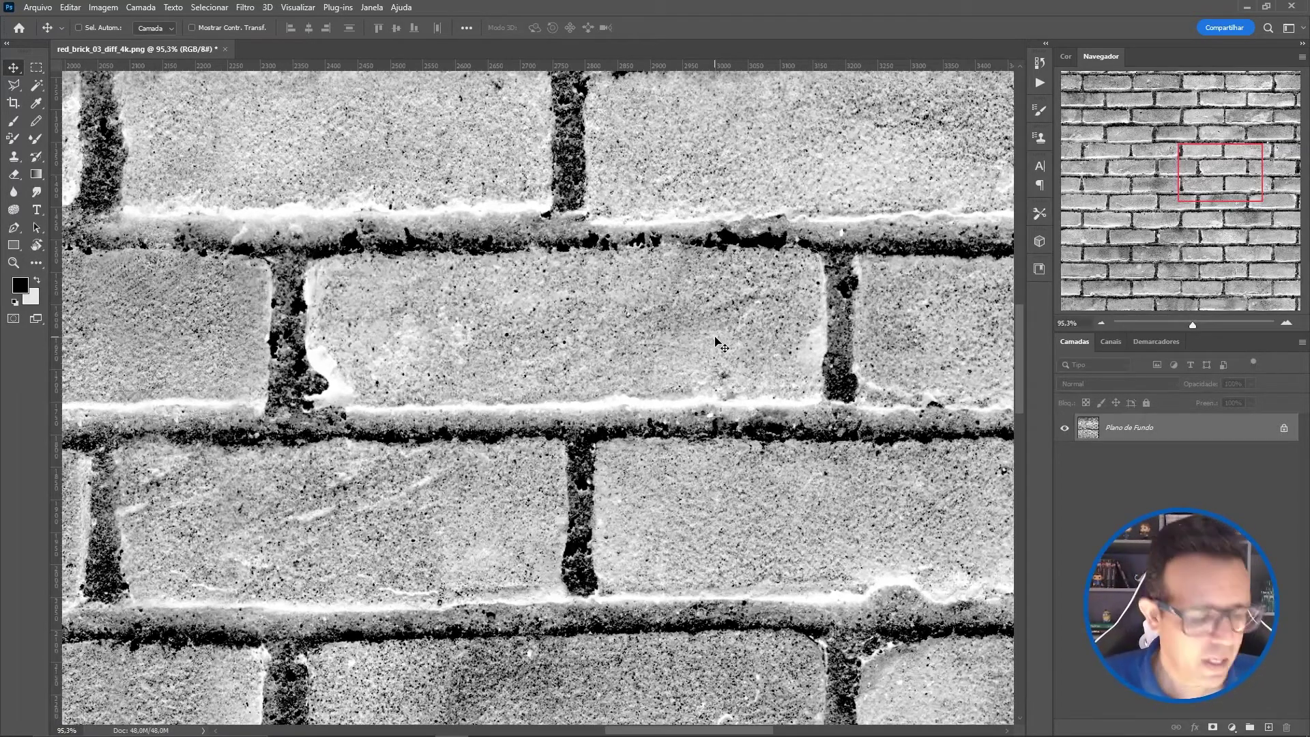
scroll(716, 339, "down", 3, "alt")
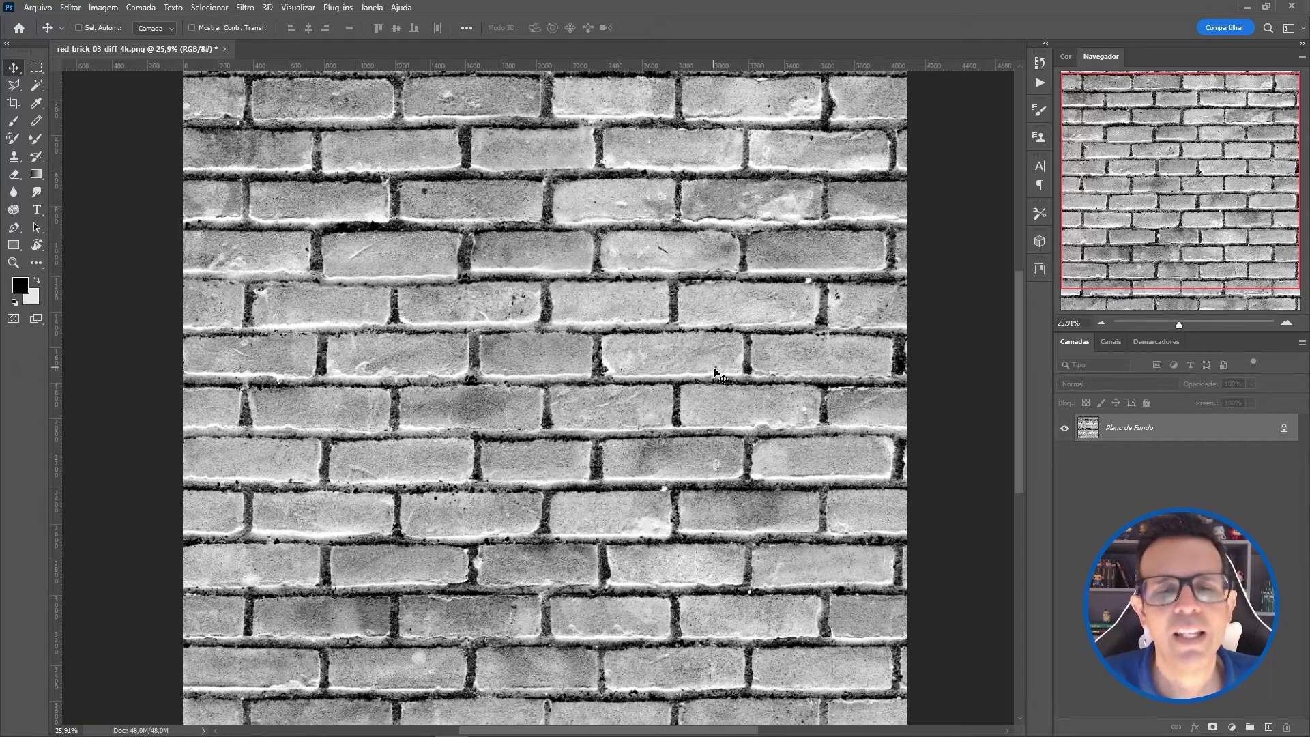
left_click_drag(655, 397, 612, 386)
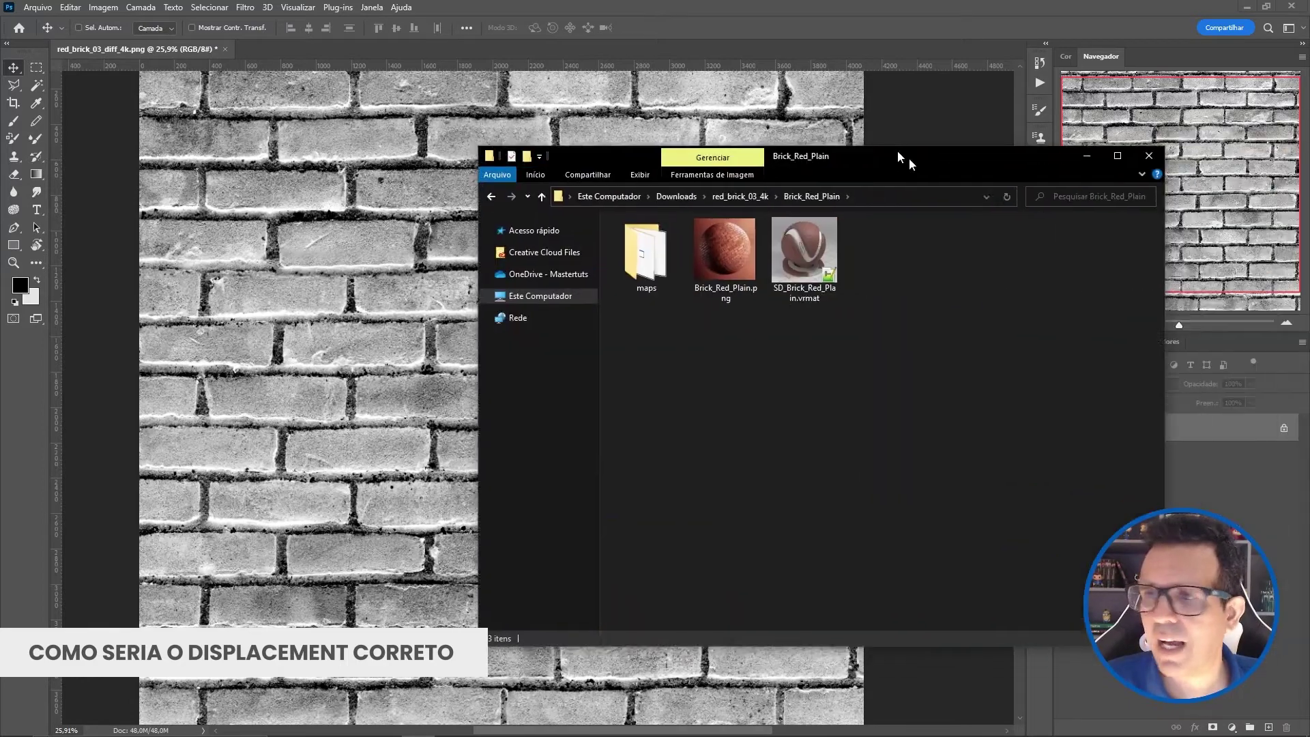
left_click_drag(898, 153, 673, 158)
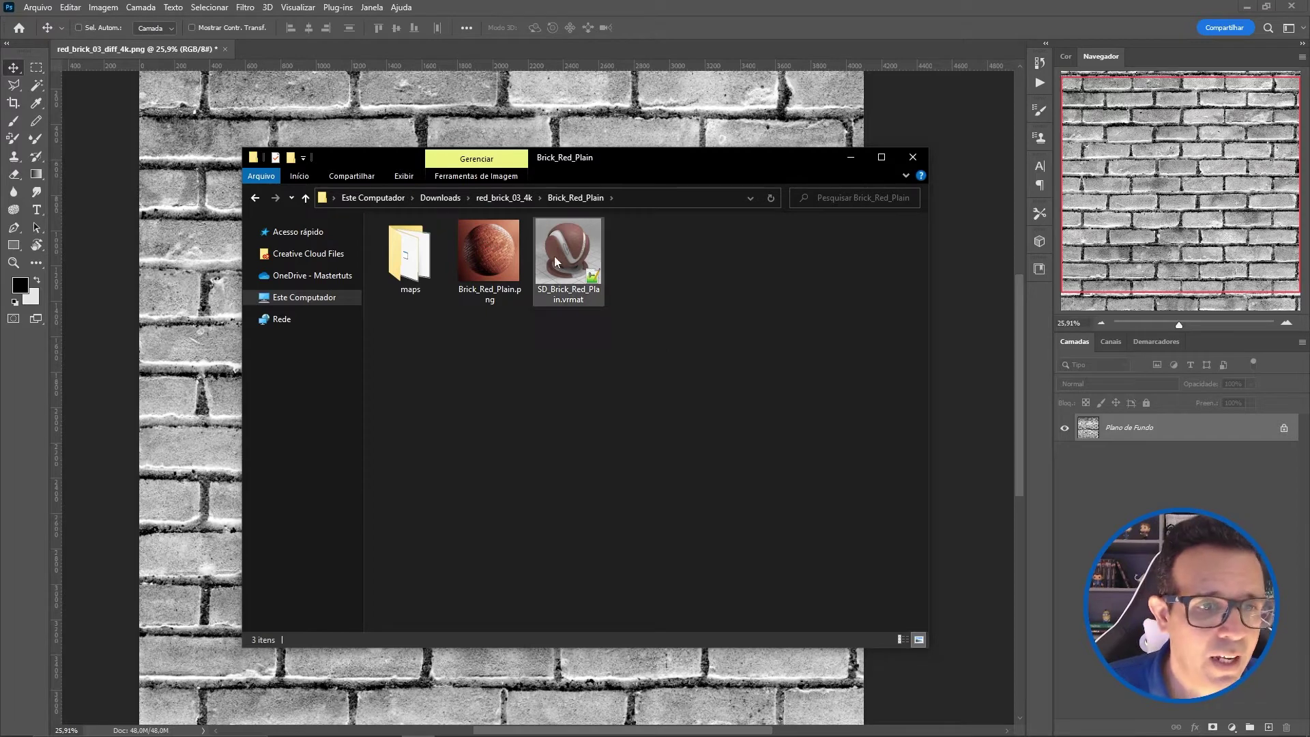
Open Brick_Red_Plain_Height.exr from the maps folder in Photoshop with default OpenEXR options
double_click(429, 251)
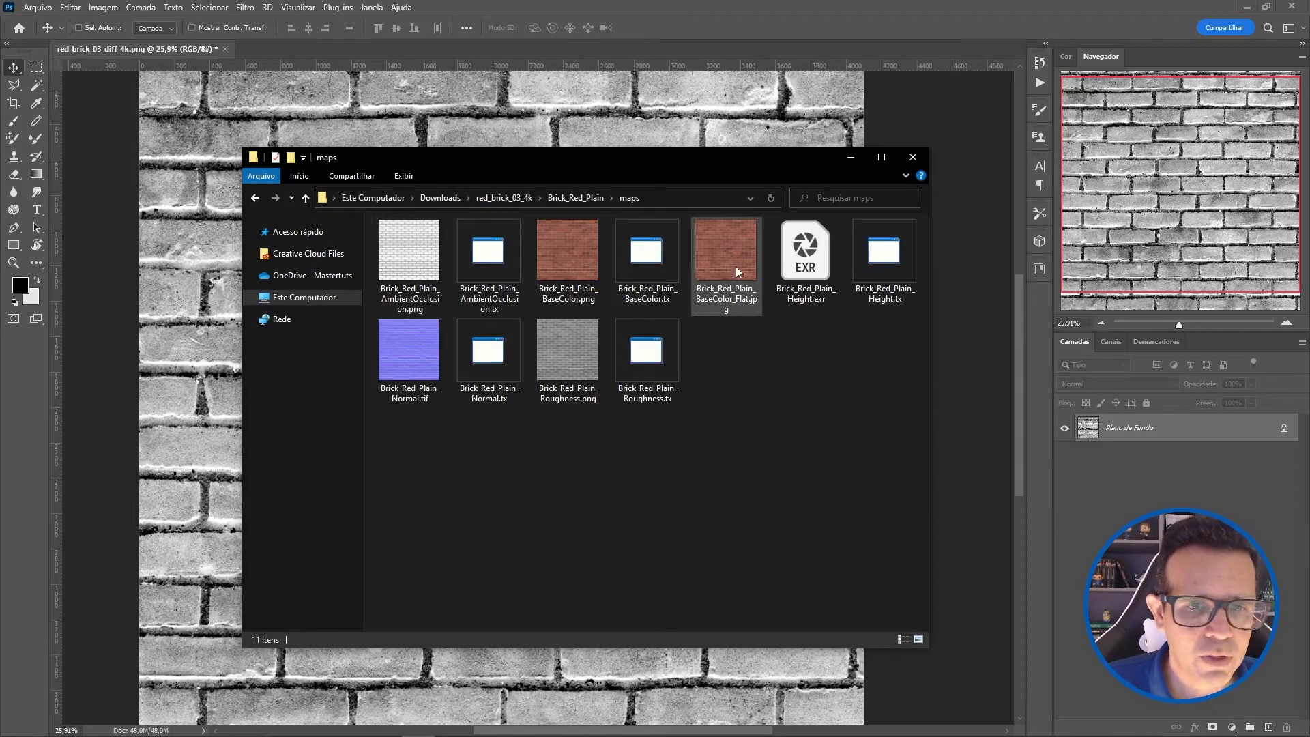
left_click(790, 263)
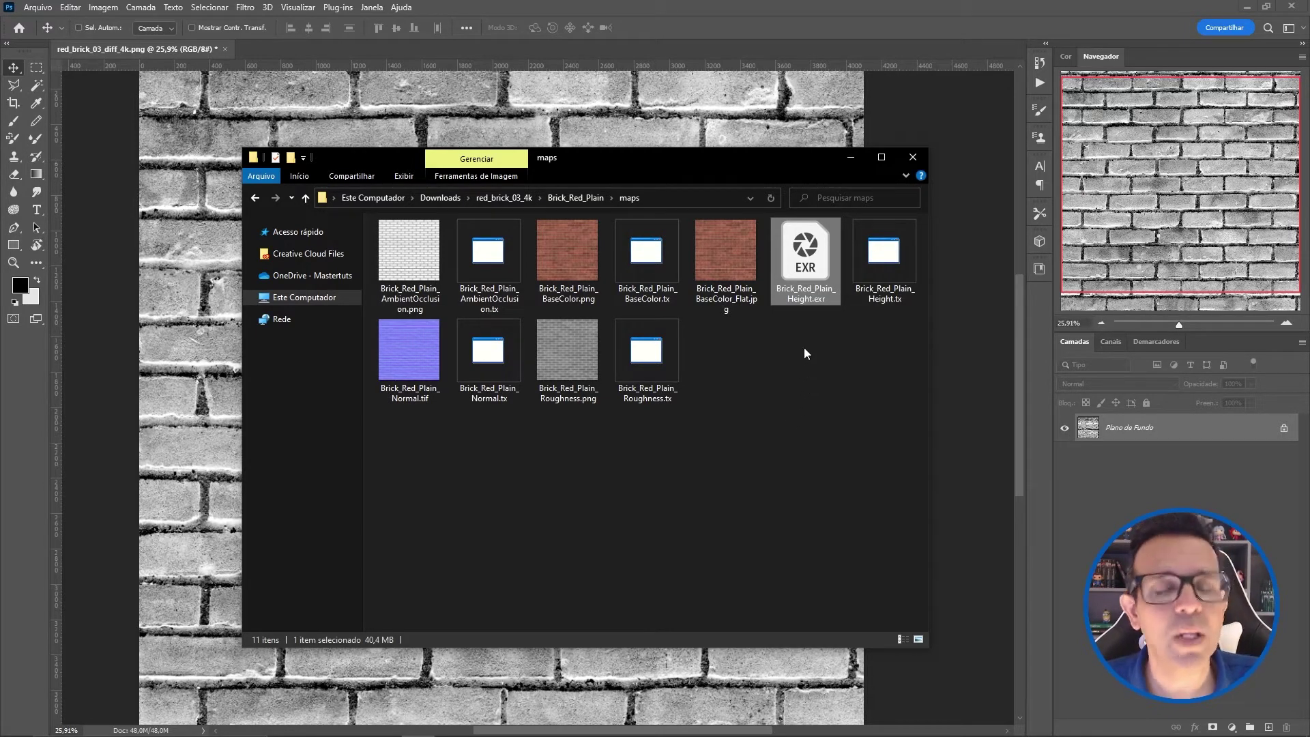
left_click_drag(808, 301, 494, 45)
left_click(705, 243)
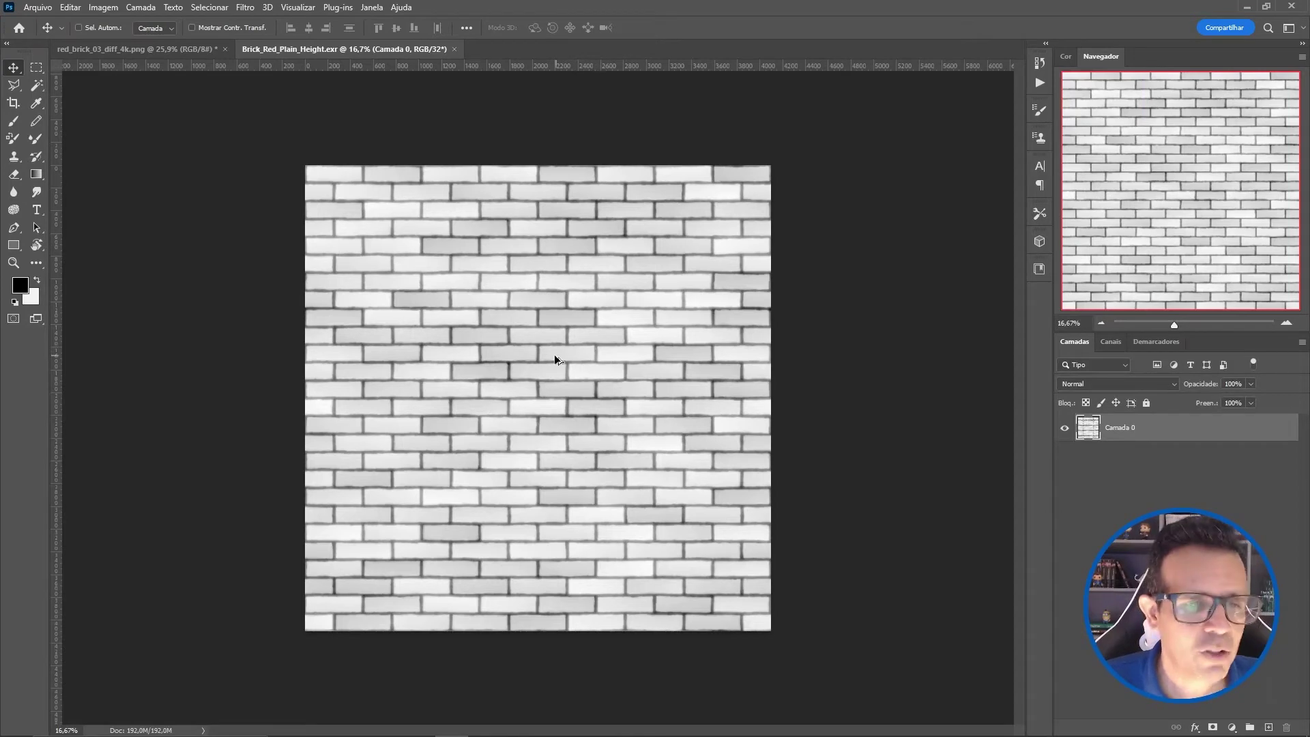
Zoom into the brick height map, then fit the whole map in the window
scroll(554, 354, "up", 3, "alt")
scroll(587, 346, "up", 1, "alt")
scroll(595, 338, "up", 2, "alt")
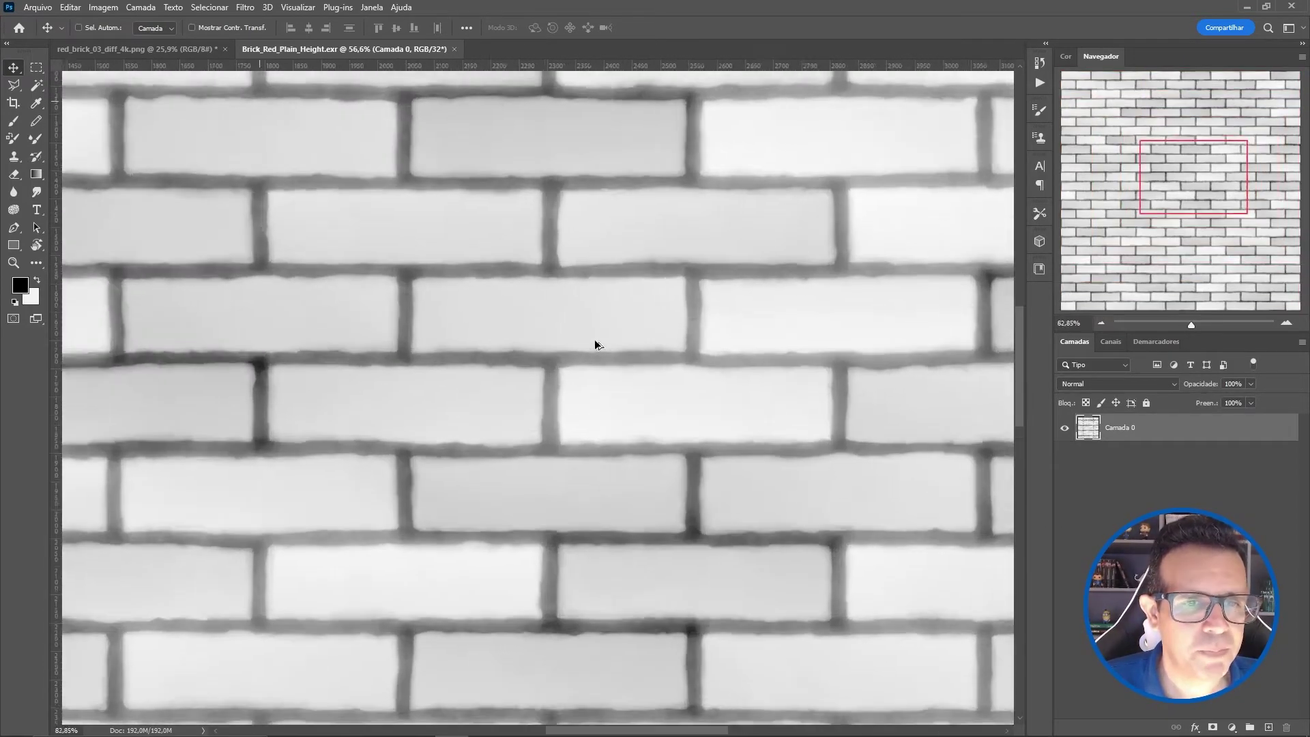
scroll(595, 338, "up", 1, "alt")
scroll(596, 338, "up", 1, "alt")
scroll(665, 357, "down", 1, "alt")
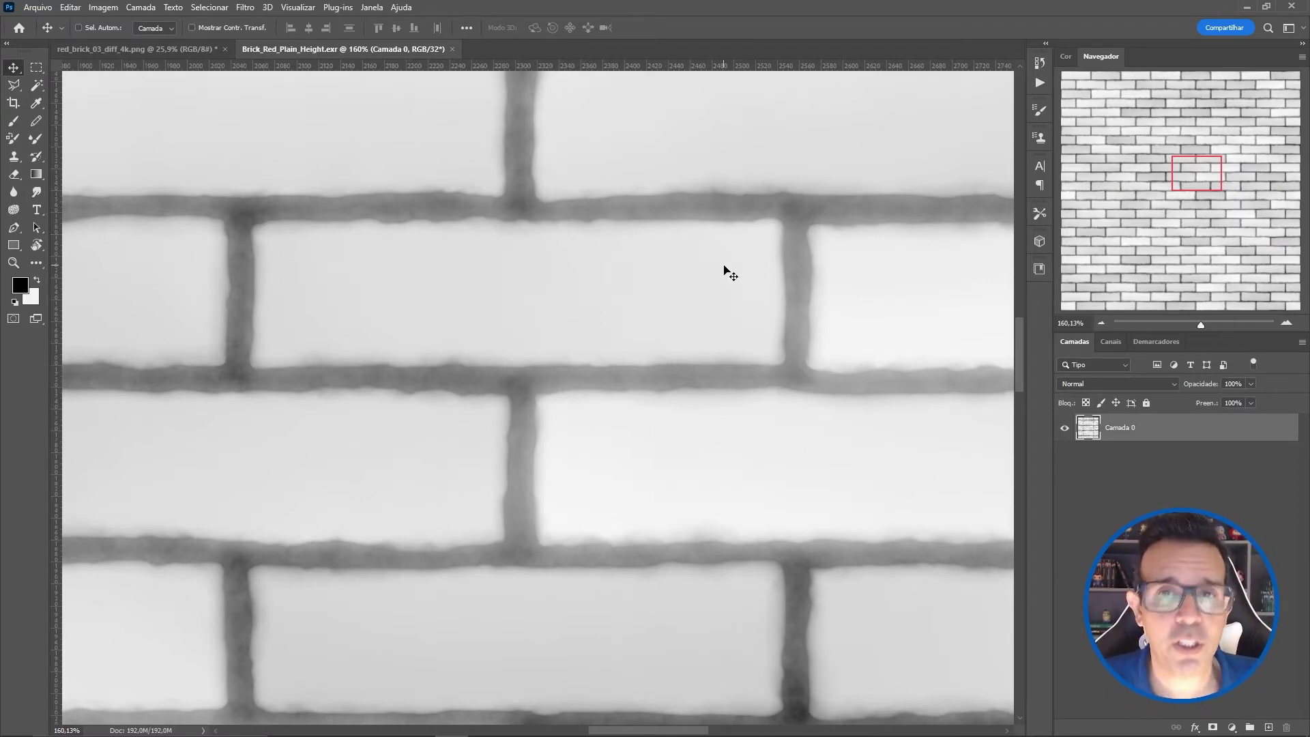
key("ctrl+0")
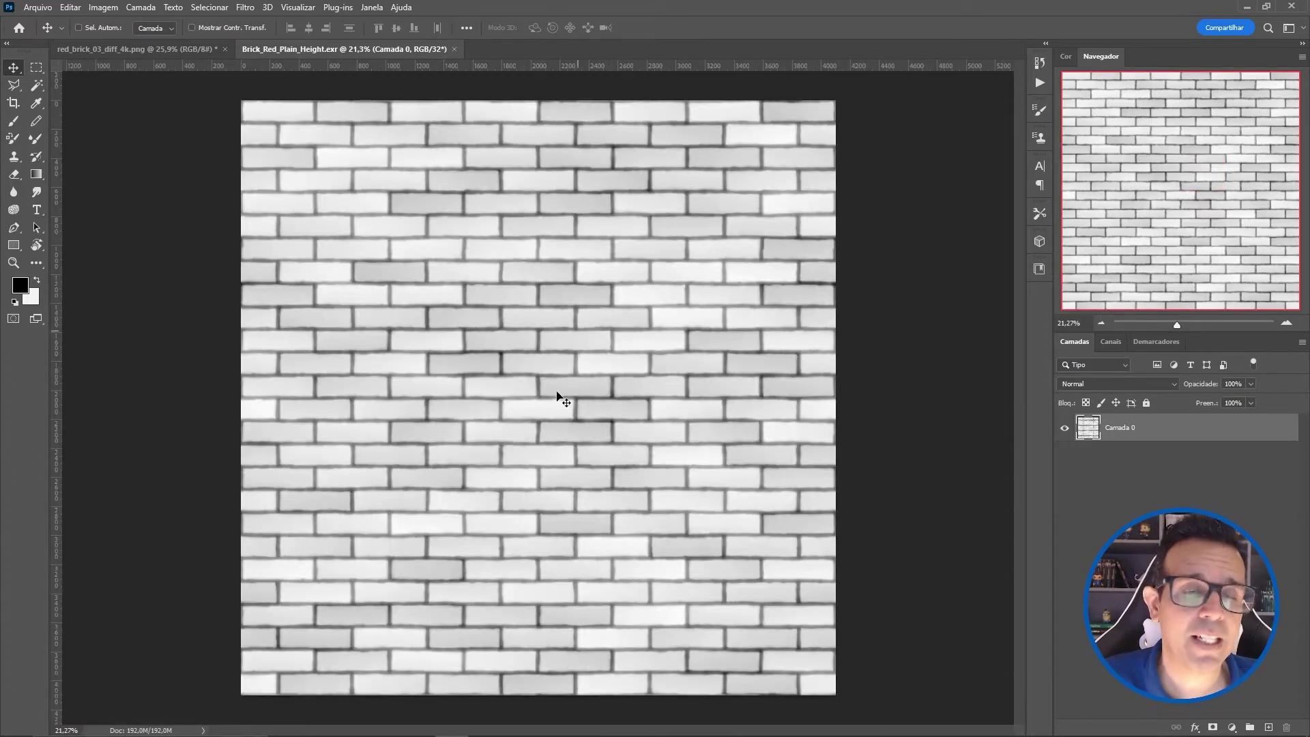
Zoom in close on the height map again, then return to the maps folder window
scroll(665, 232, "up", 1, "alt")
scroll(666, 232, "up", 1, "alt")
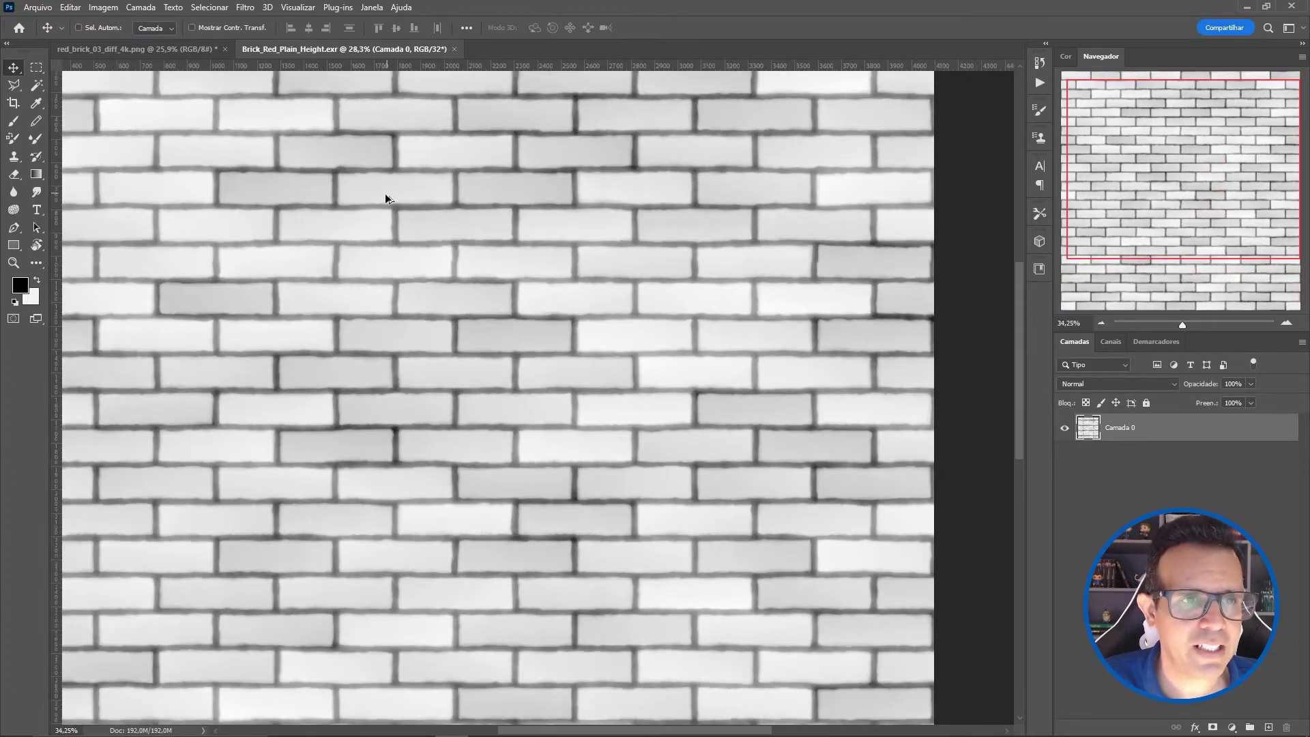
scroll(675, 253, "up", 1, "alt")
scroll(655, 269, "up", 4, "alt")
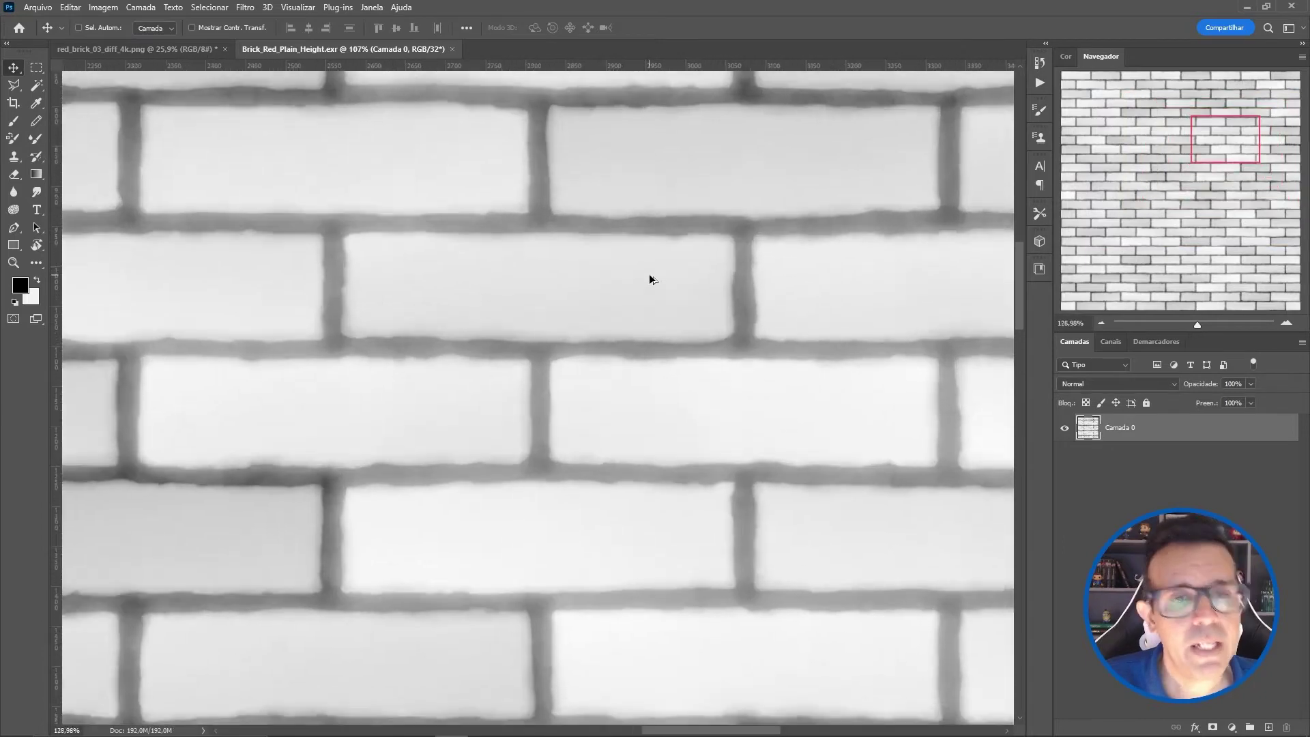
scroll(649, 273, "up", 1, "alt")
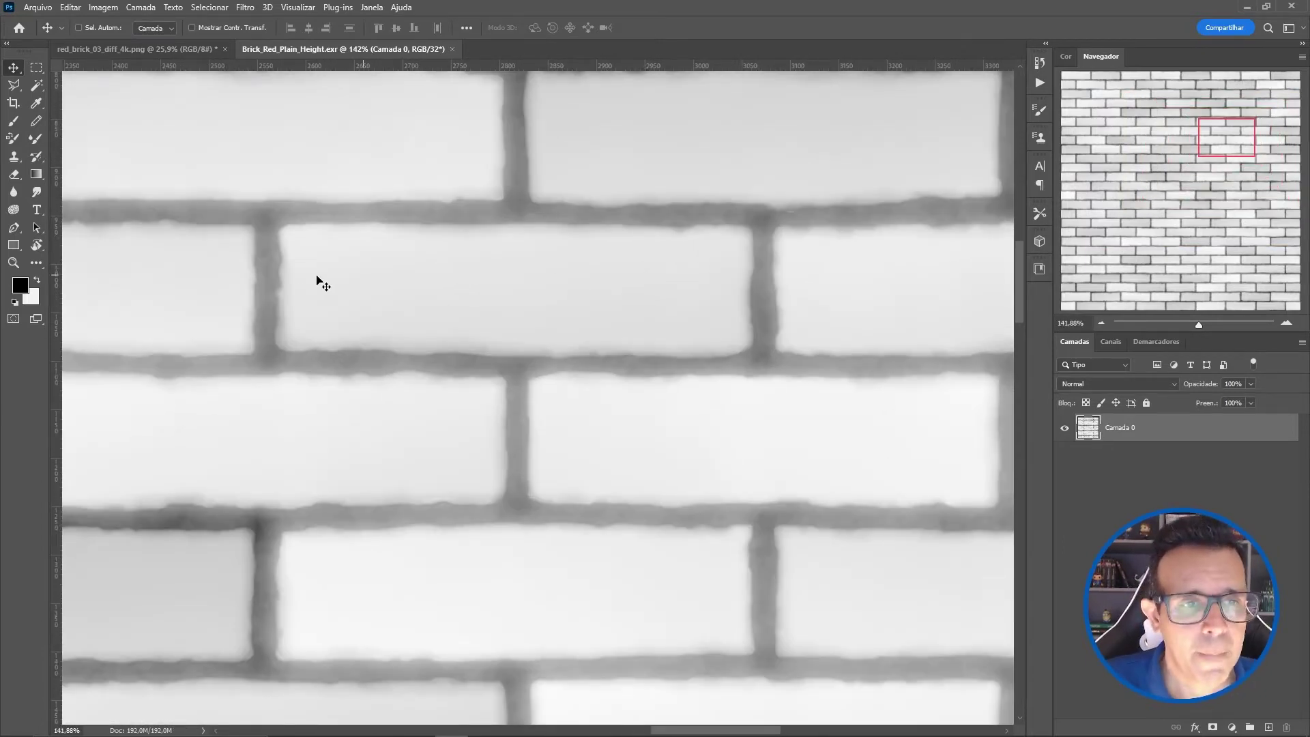
scroll(491, 277, "up", 2, "alt")
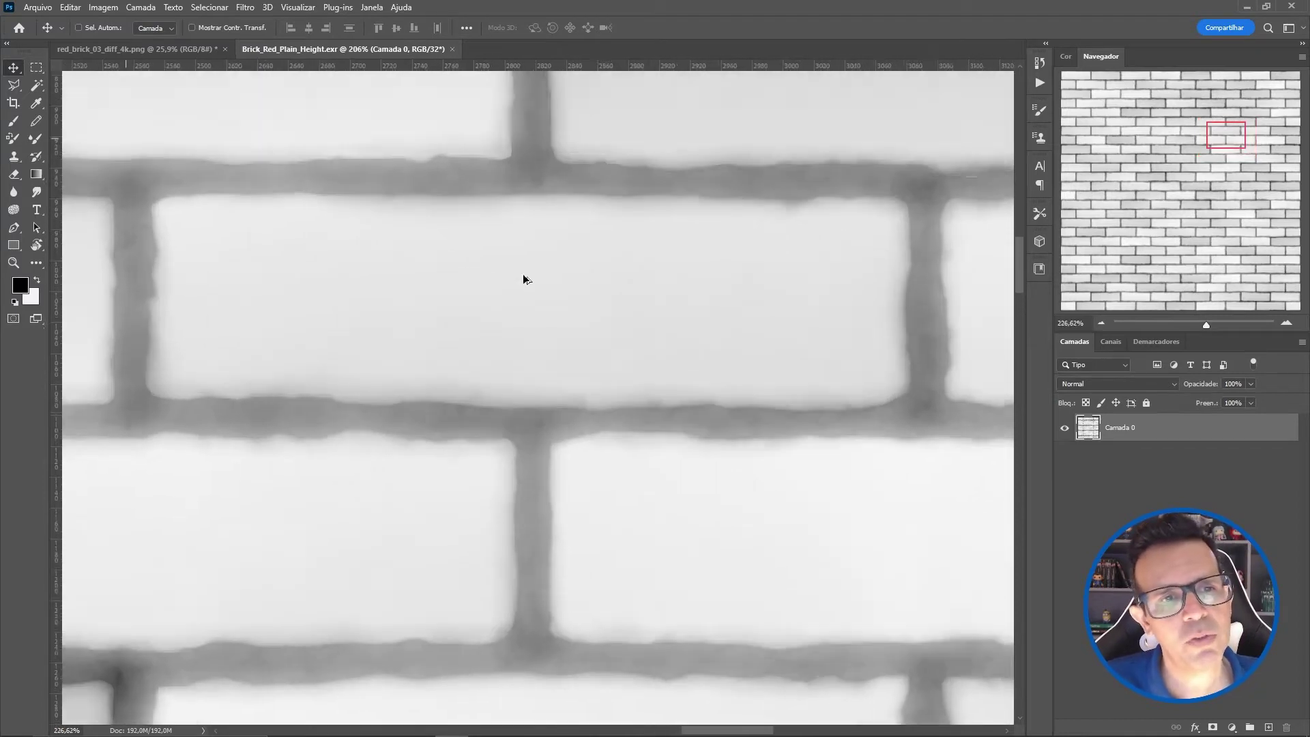
scroll(556, 278, "up", 1, "alt")
scroll(682, 287, "up", 1, "alt")
scroll(795, 303, "down", 2, "alt")
scroll(830, 320, "down", 1, "alt")
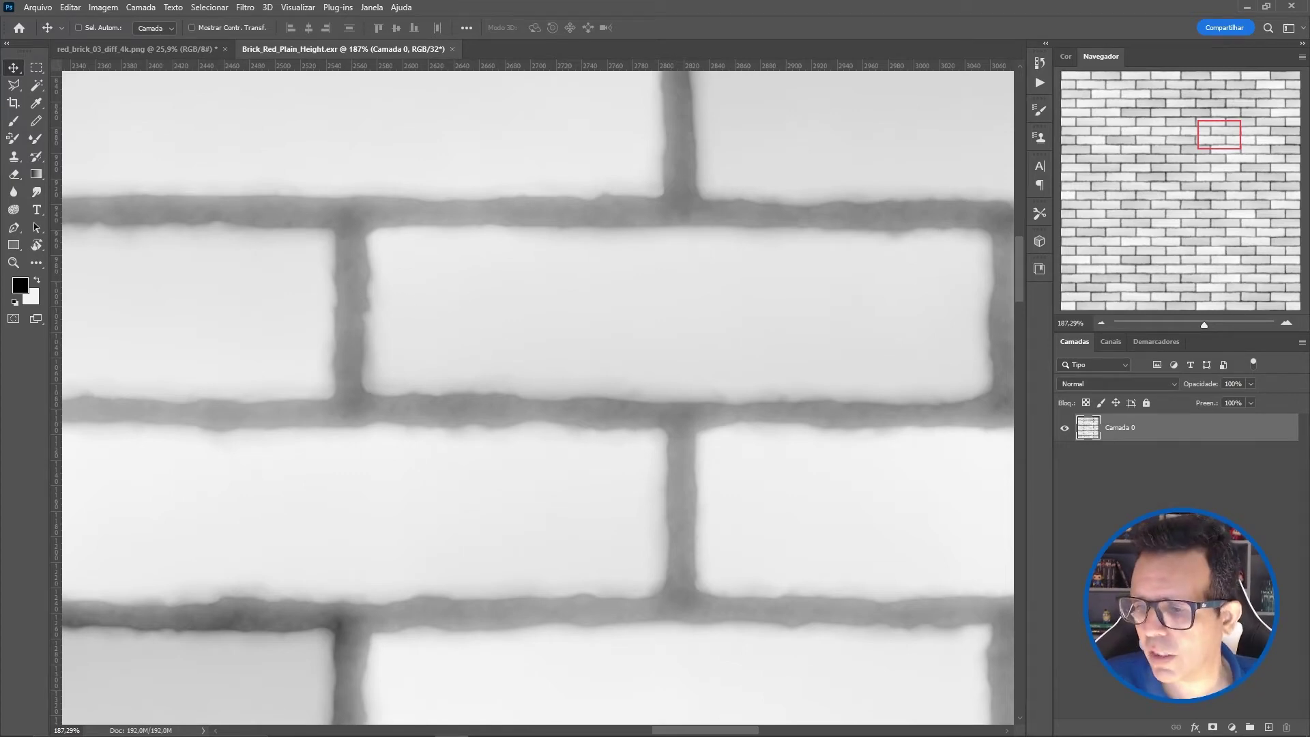
key("alt+Tab")
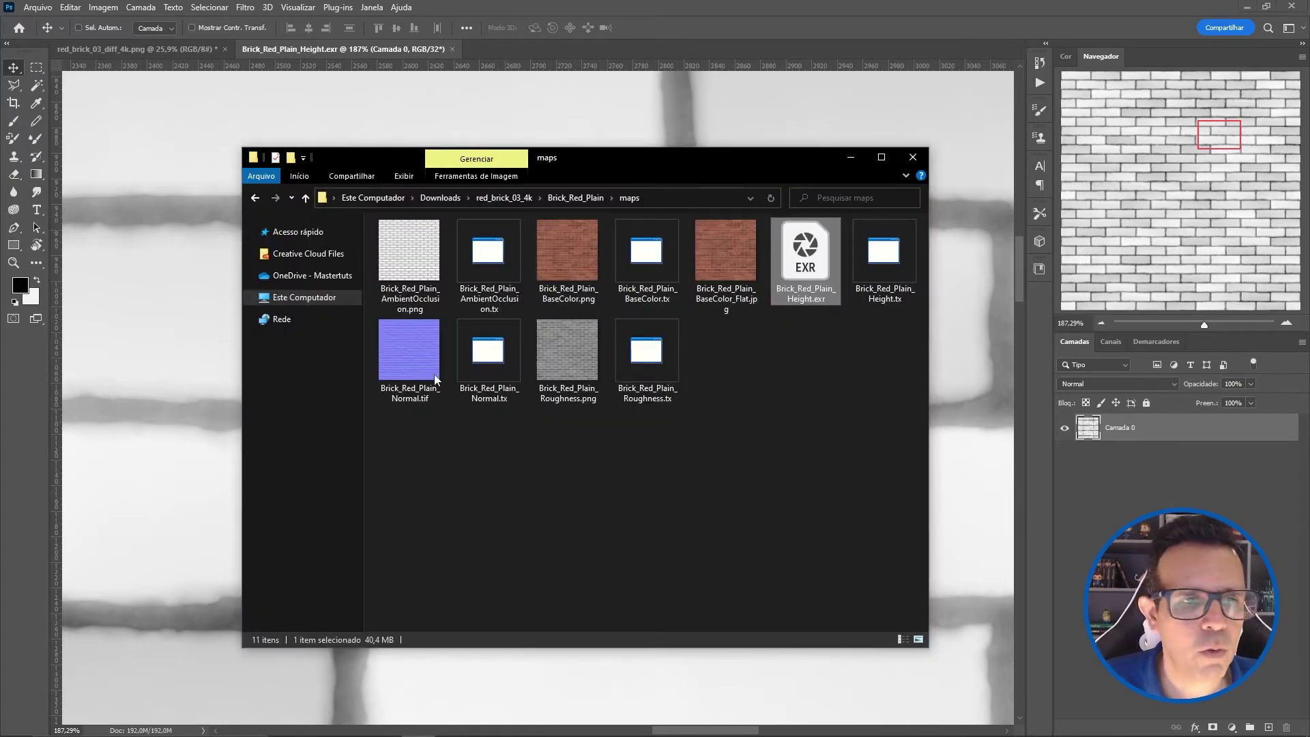
Open Brick_Red_Plain_Normal.tif in Photoshop and zoom into it
left_click_drag(434, 380, 539, 49)
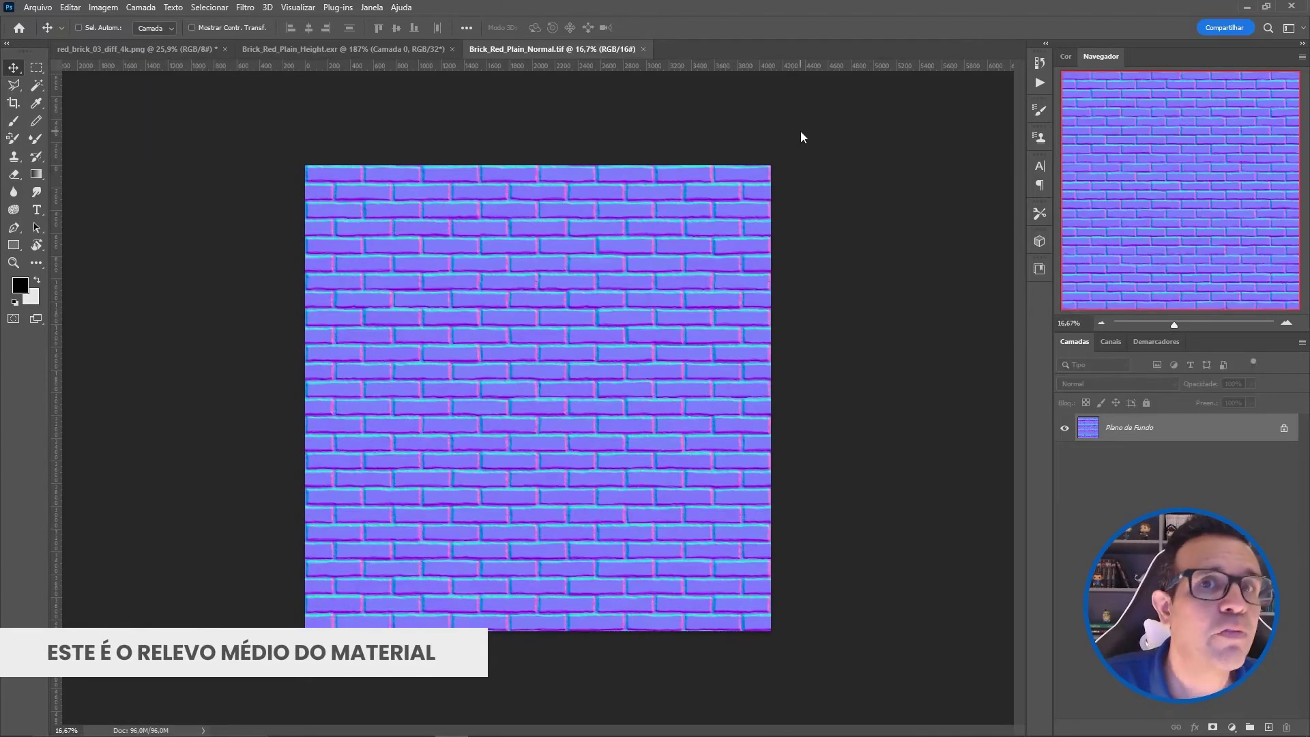
scroll(661, 292, "up", 3, "alt")
scroll(636, 288, "up", 3, "alt")
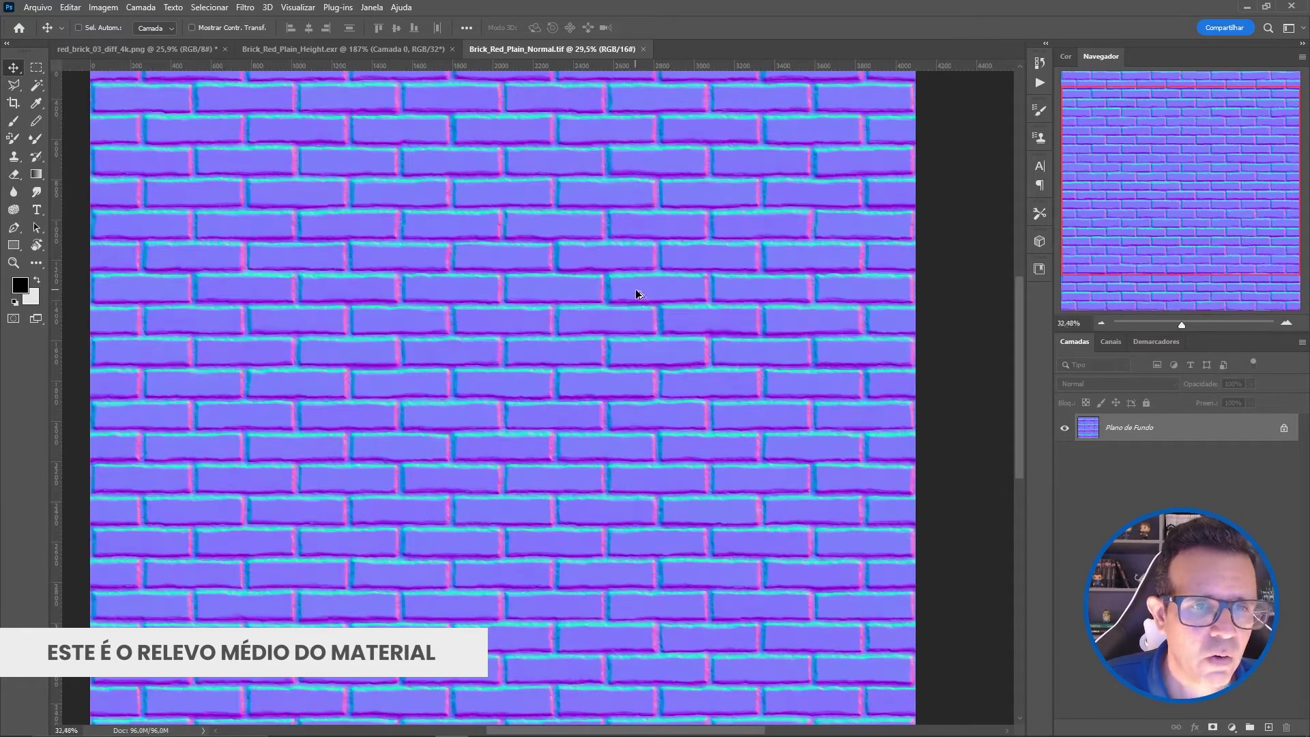
scroll(636, 289, "up", 4, "alt")
scroll(637, 290, "up", 4, "alt")
scroll(637, 289, "up", 1, "alt")
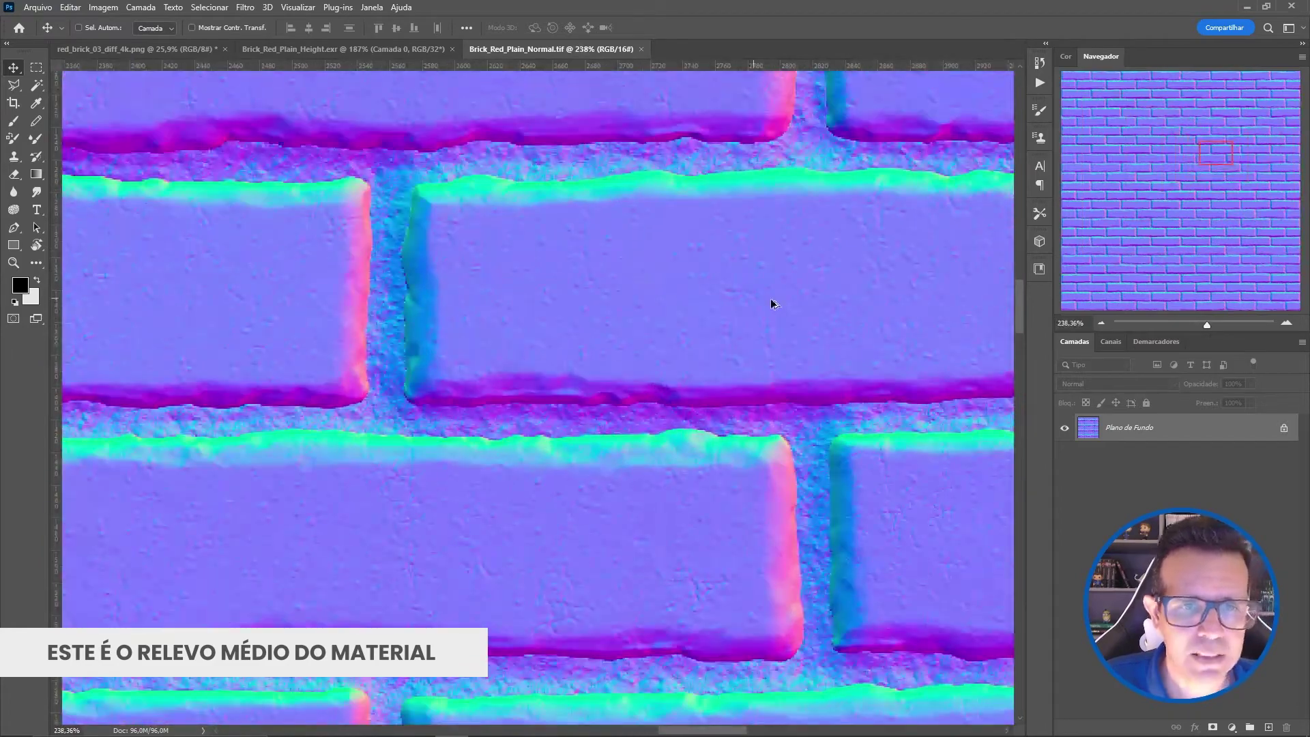
scroll(771, 301, "up", 2, "alt")
scroll(746, 263, "up", 2, "alt")
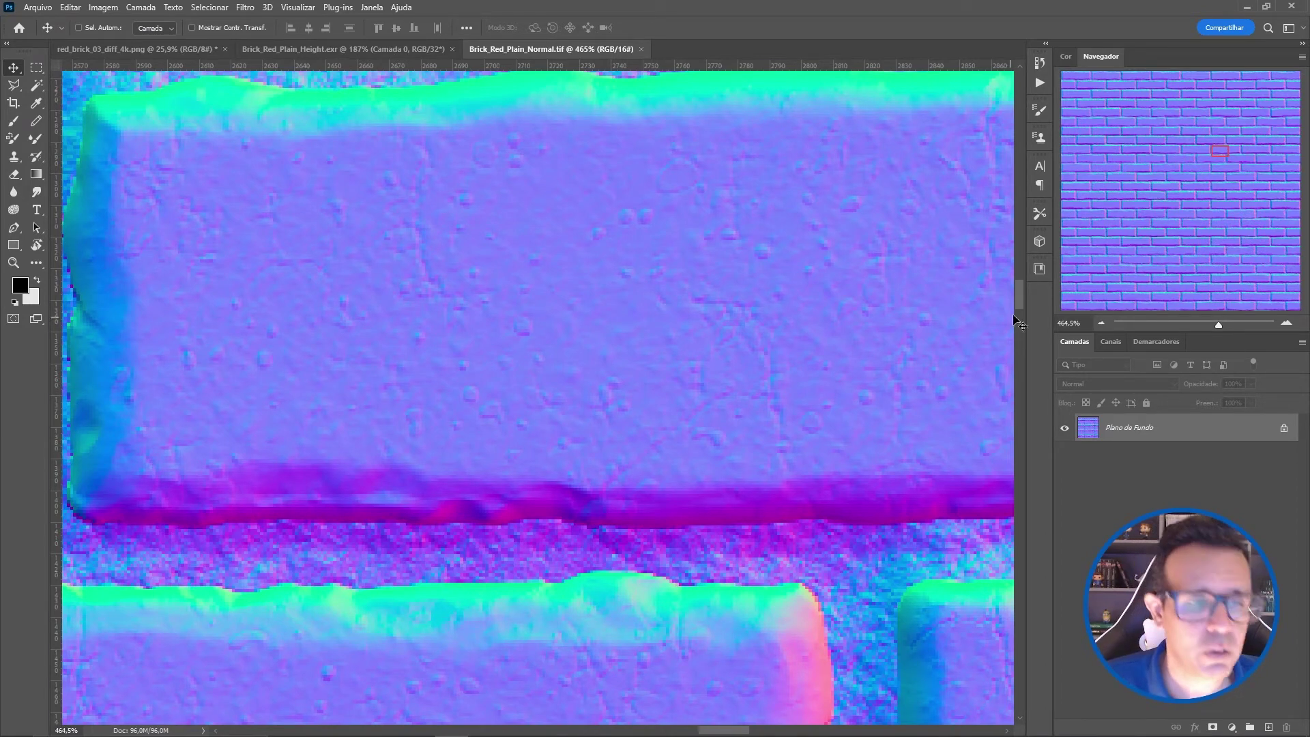
Compare the height map and normal map, zooming within each document
left_click(383, 43)
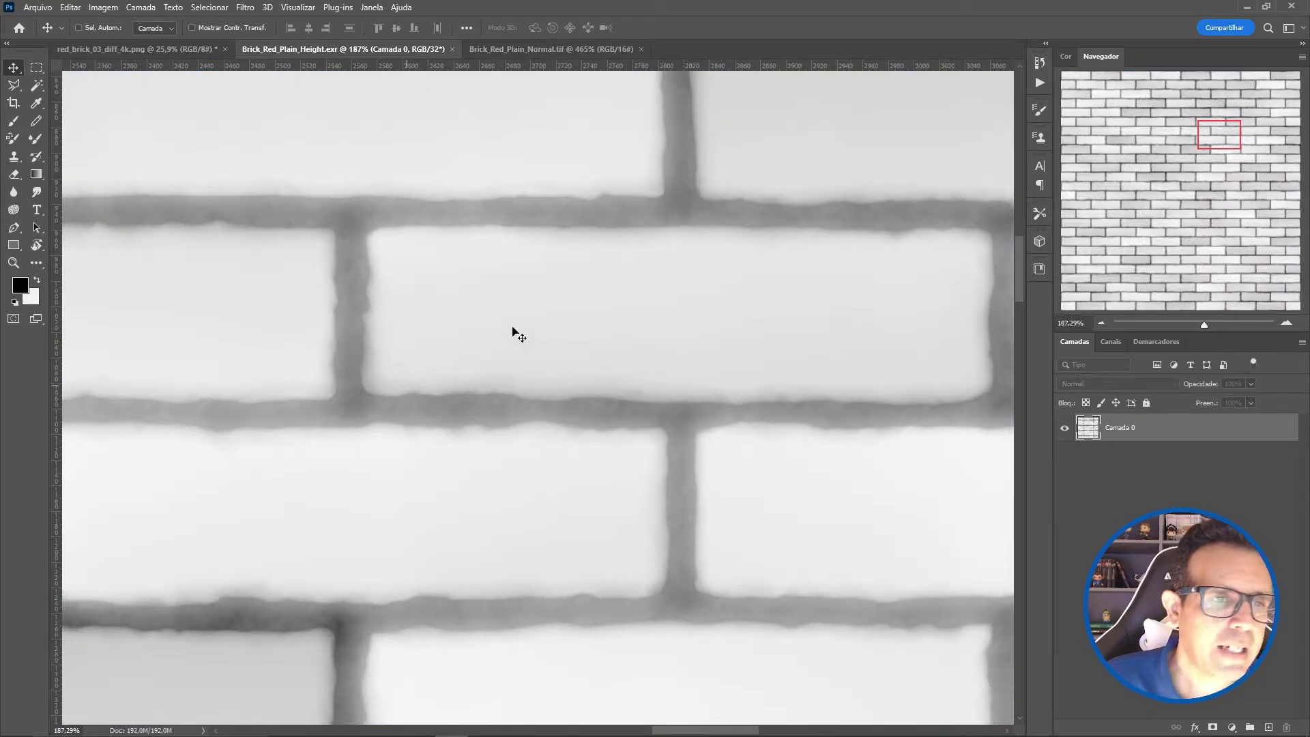
scroll(511, 301, "up", 3, "alt")
scroll(500, 286, "down", 1, "alt")
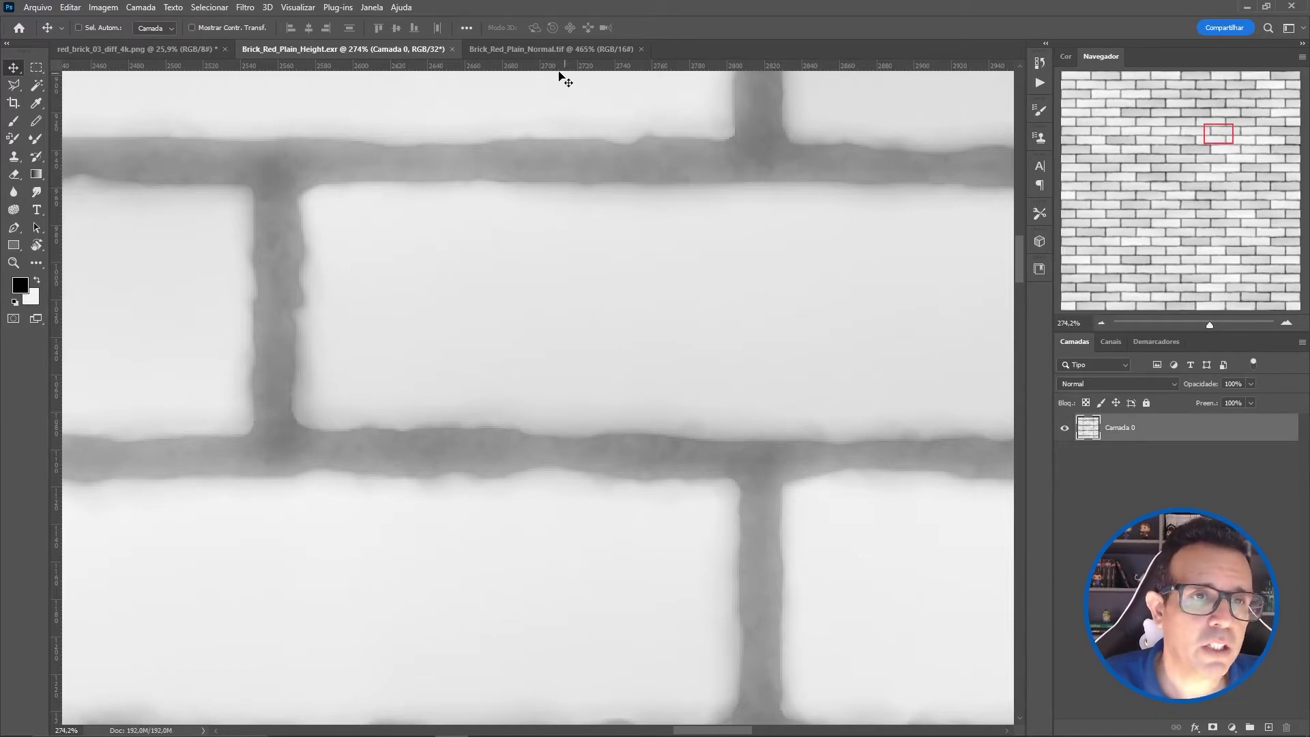
left_click(541, 50)
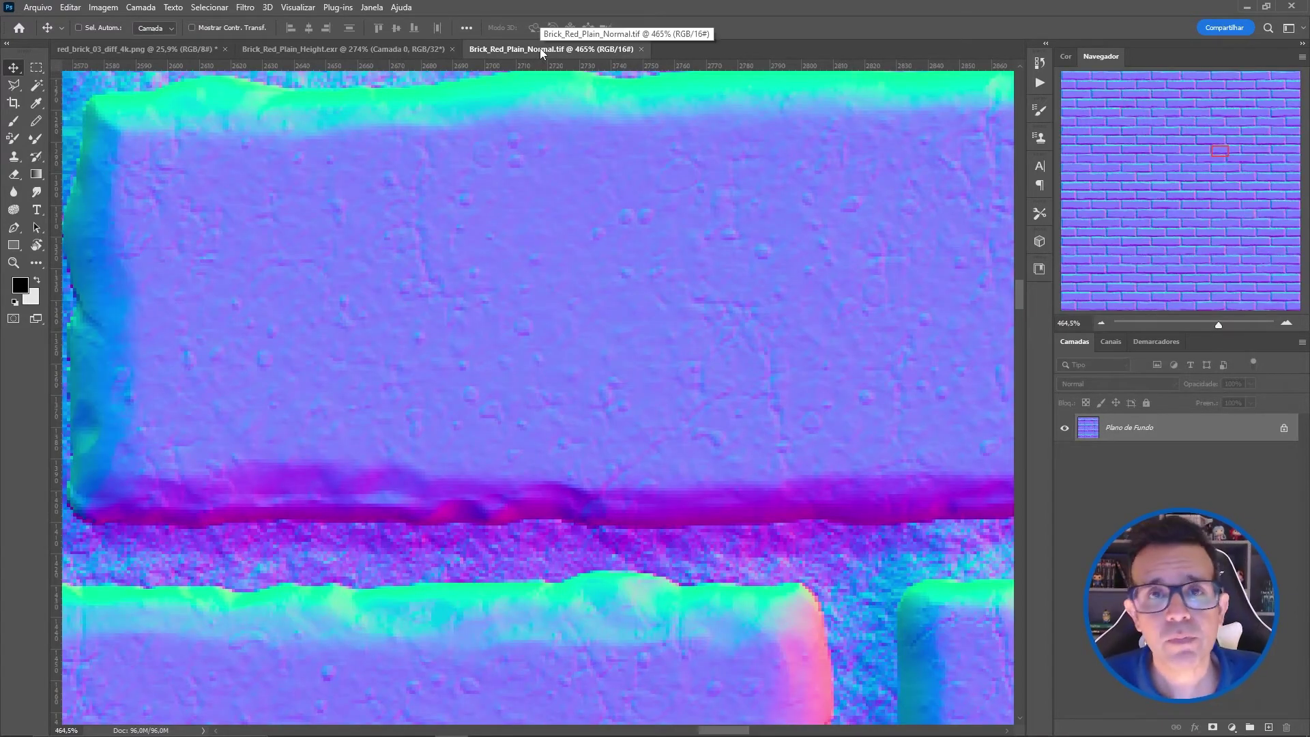
scroll(626, 352, "down", 2, "alt")
scroll(627, 350, "down", 1, "alt")
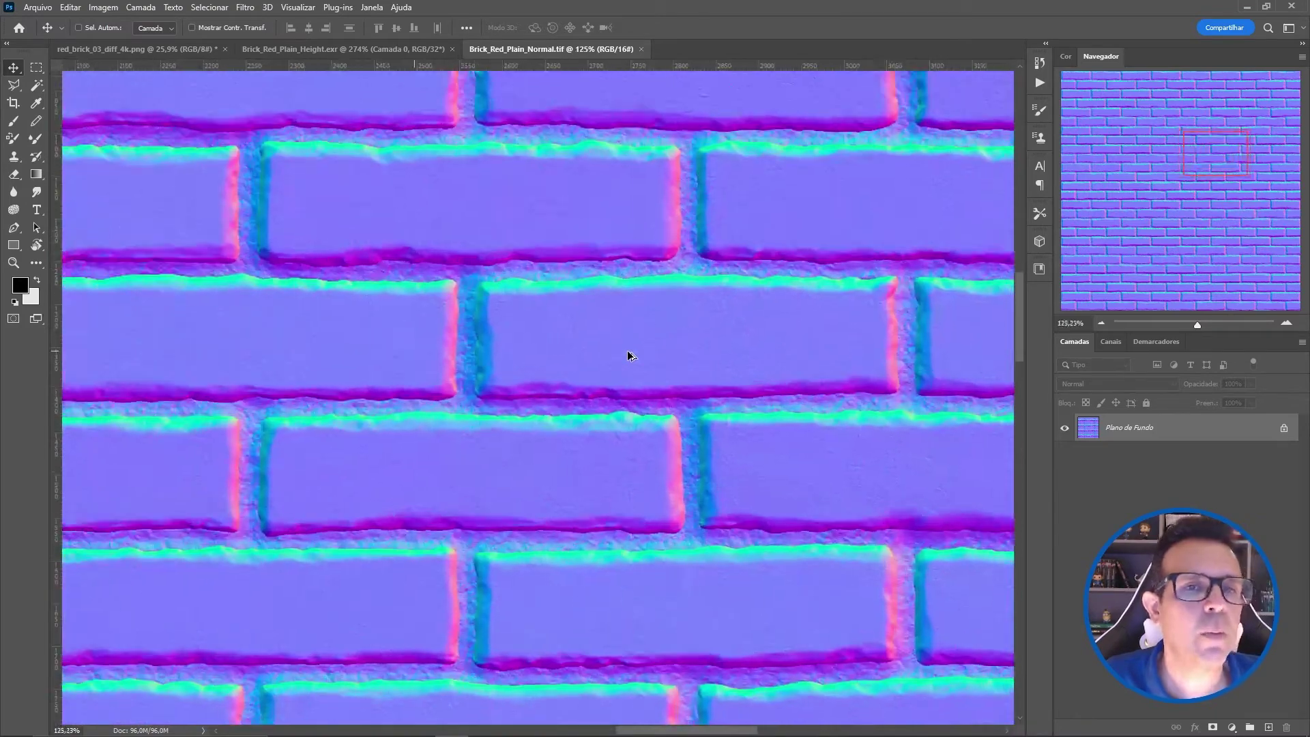
scroll(711, 190, "up", 1, "alt")
scroll(723, 204, "up", 1, "alt")
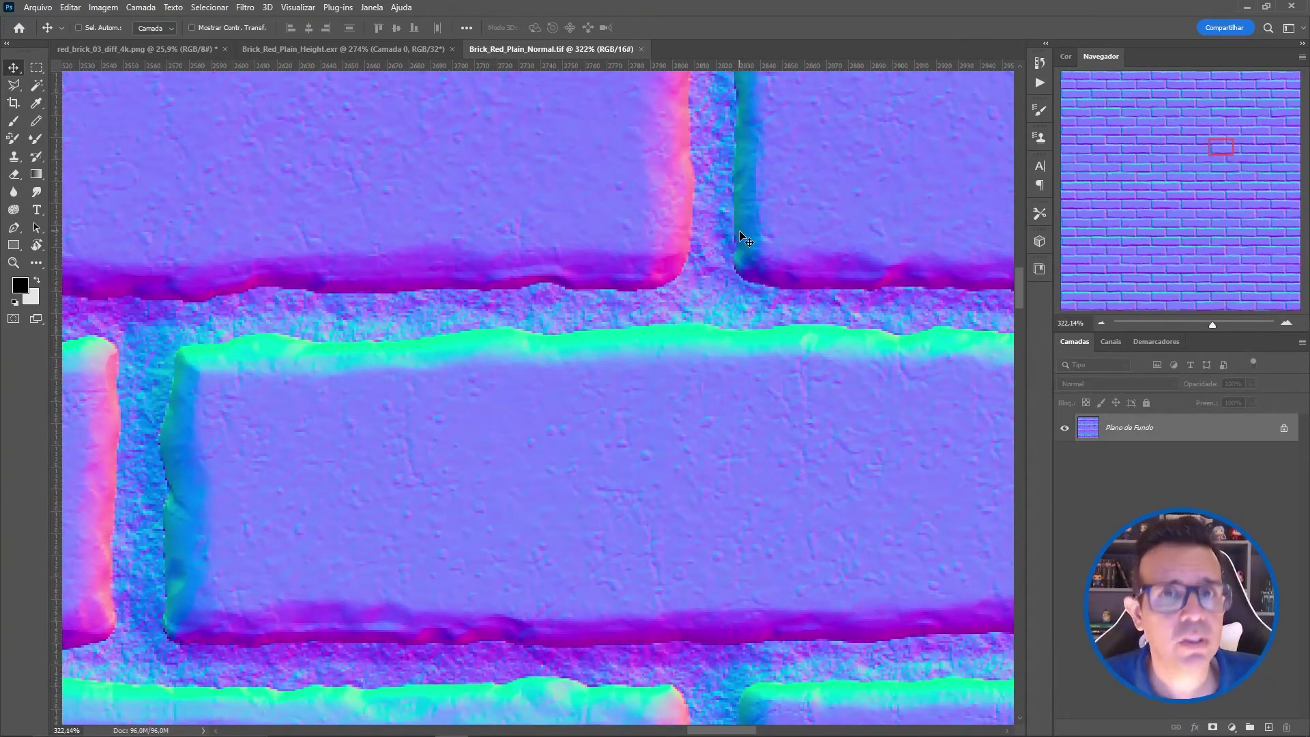
Check the height map and red_brick_03_diff_4k.png, then bring up the Poliigon textures page
left_click(341, 49)
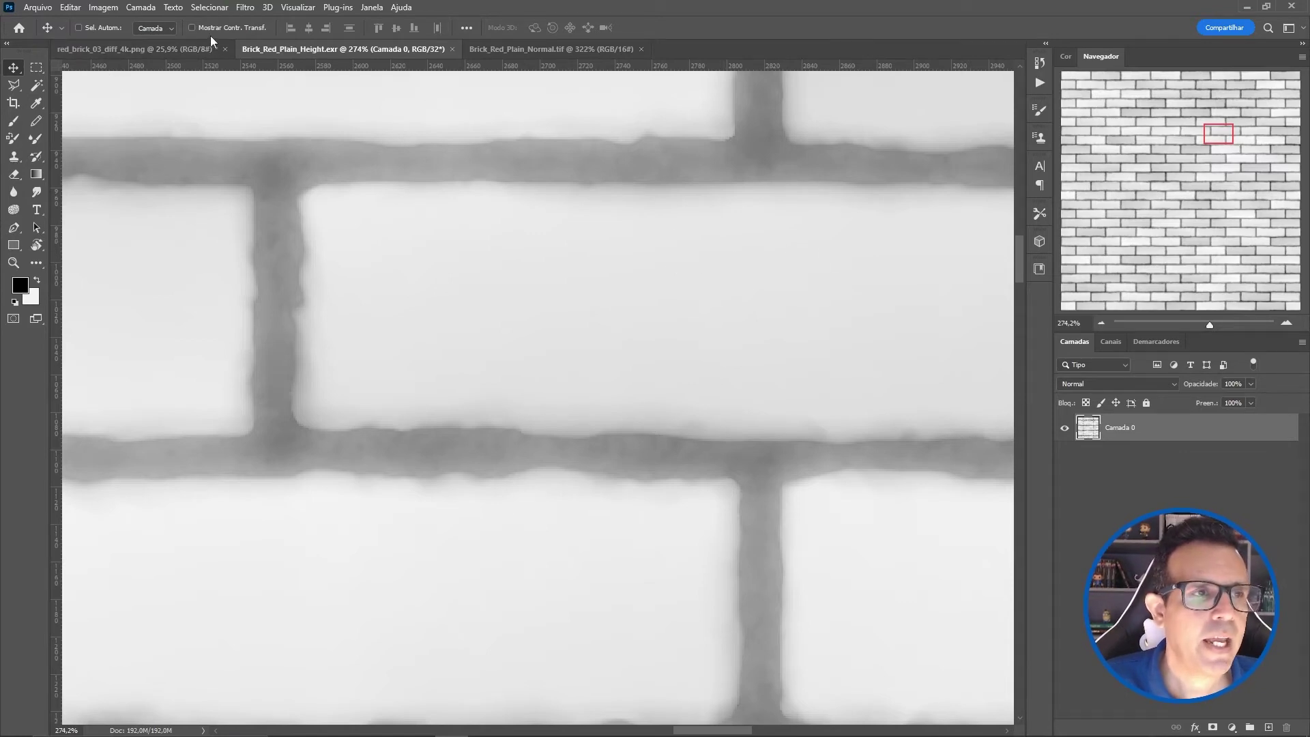
left_click(194, 44)
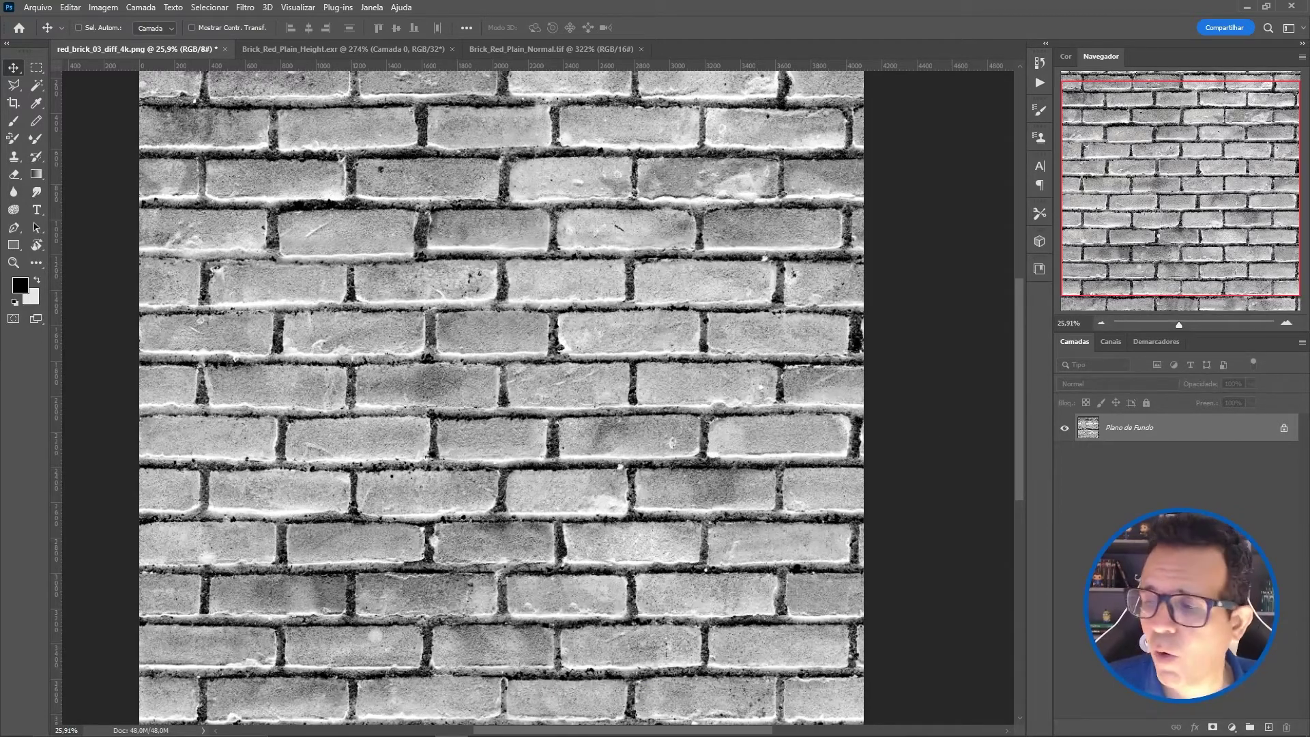
left_click(1247, 6)
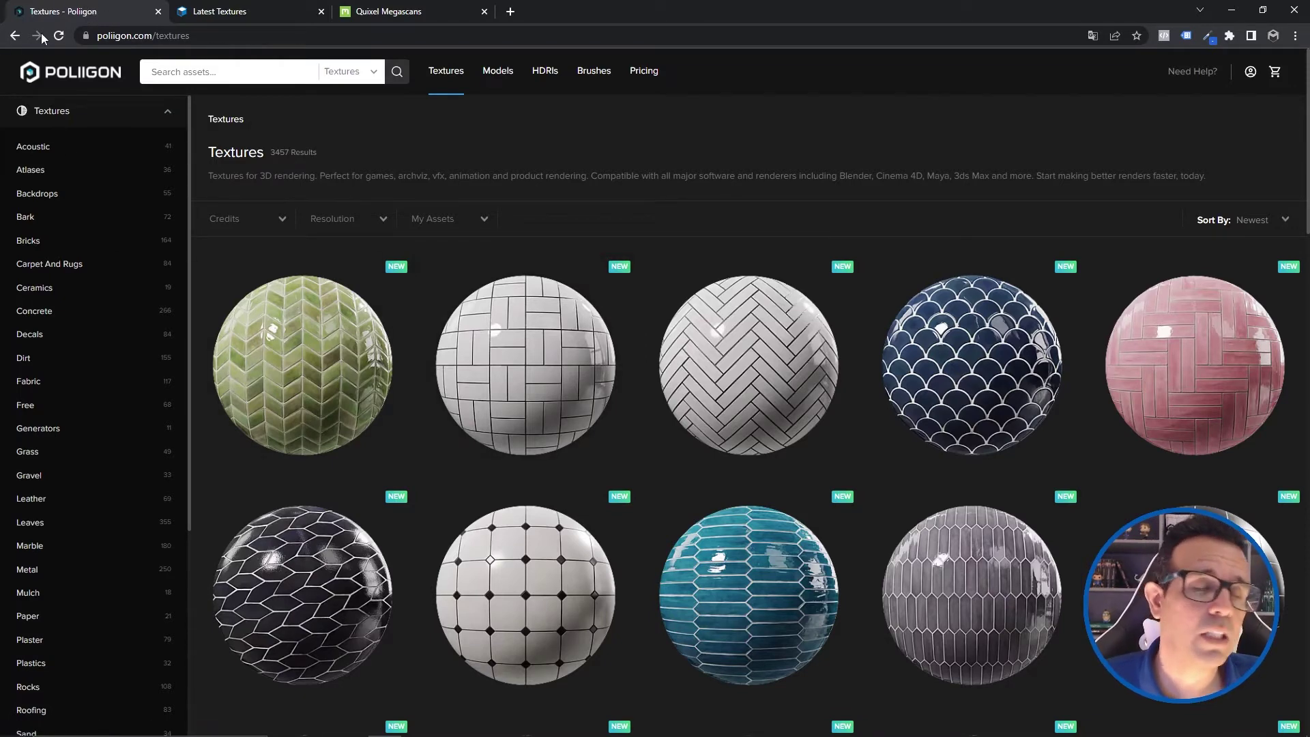
Browse the textures.com library and Quixel Megascans home page, then return to SketchUp
left_click(208, 14)
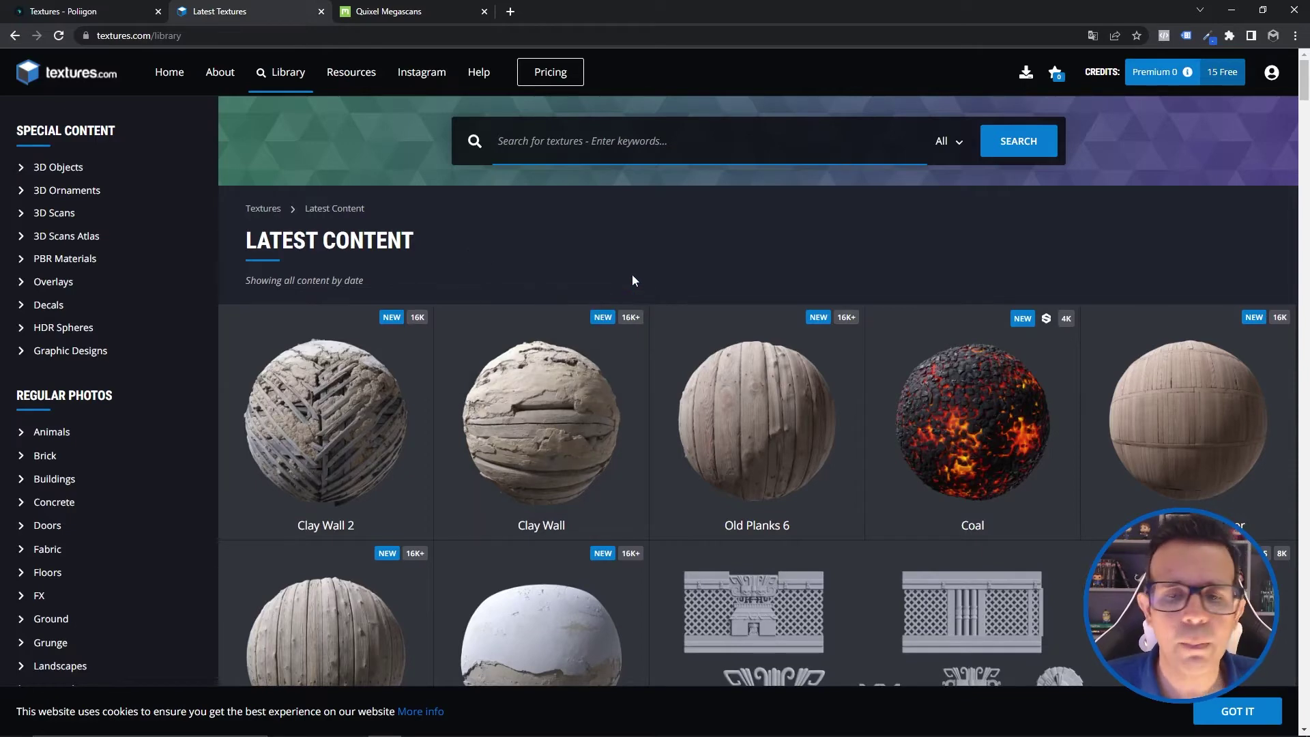
left_click(404, 11)
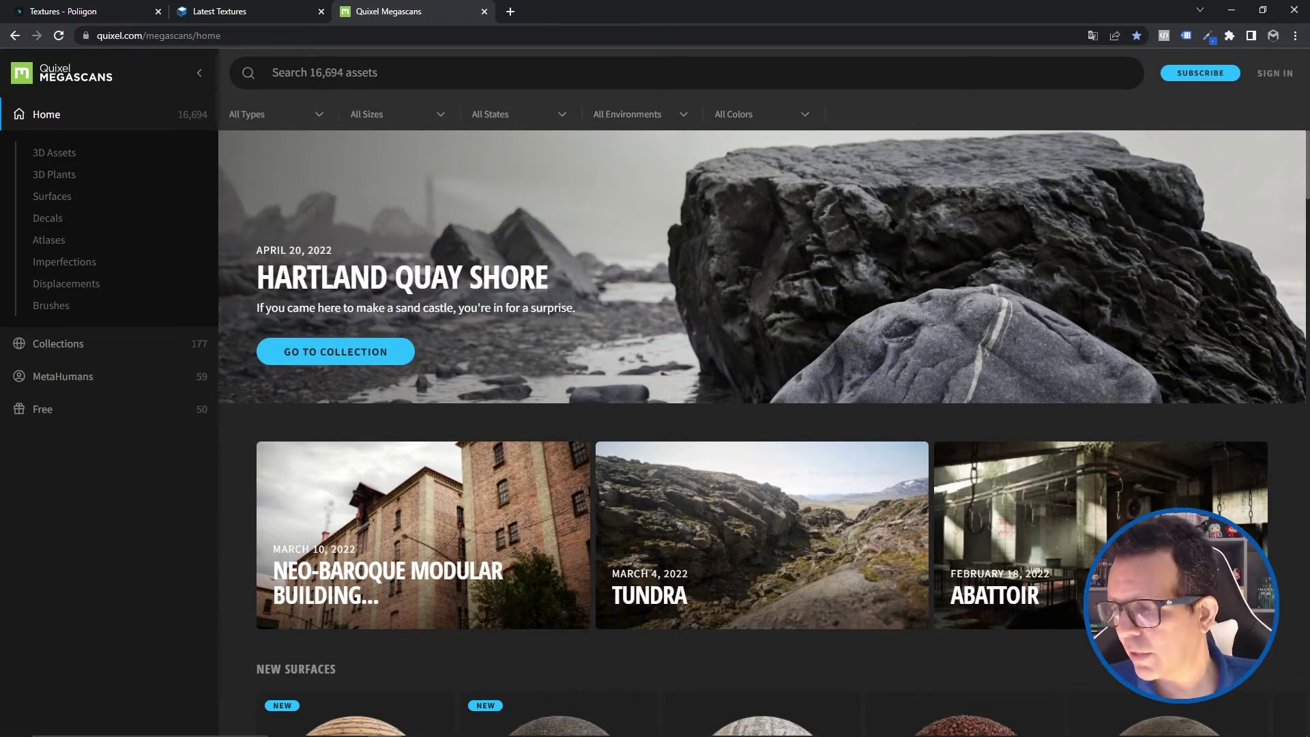
key("alt+Tab")
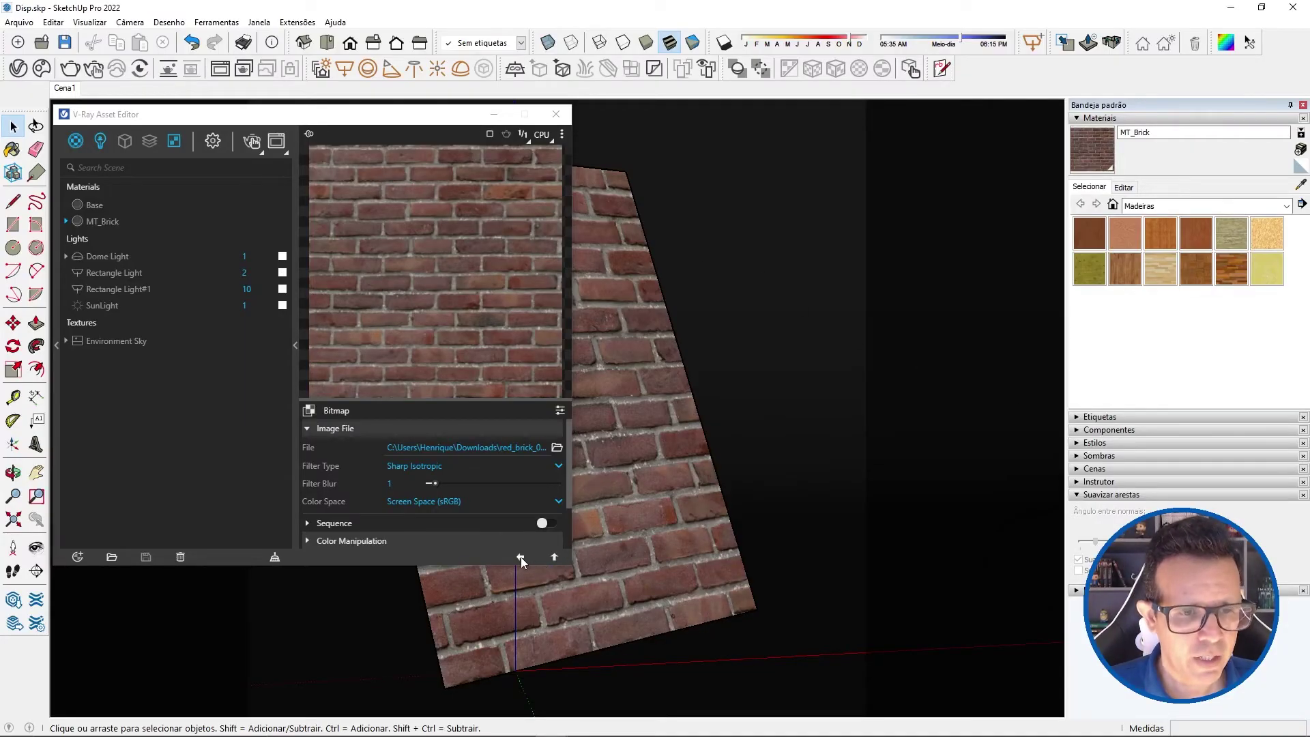
Replace MT_Brick's bound bitmap with maps/Brick_Red_Plain_BaseColor_Flat.jpg
left_click(520, 556)
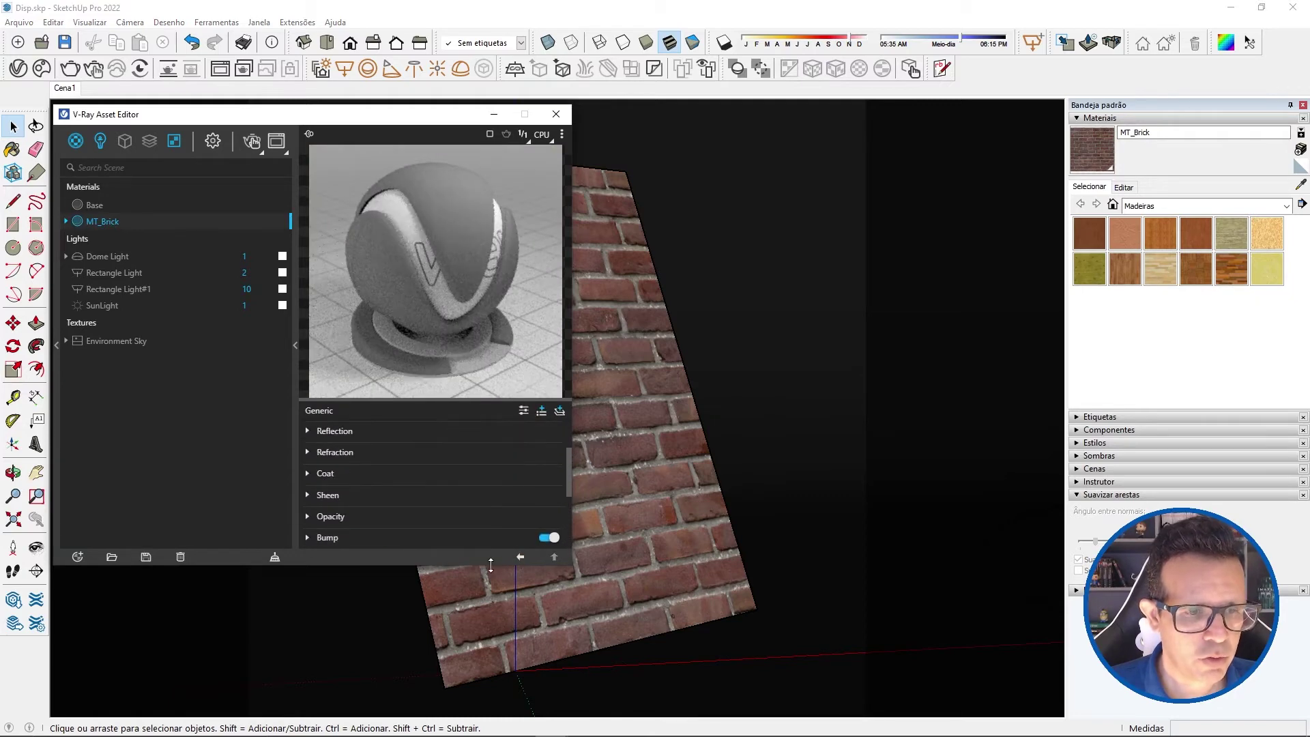
left_click_drag(499, 565, 477, 685)
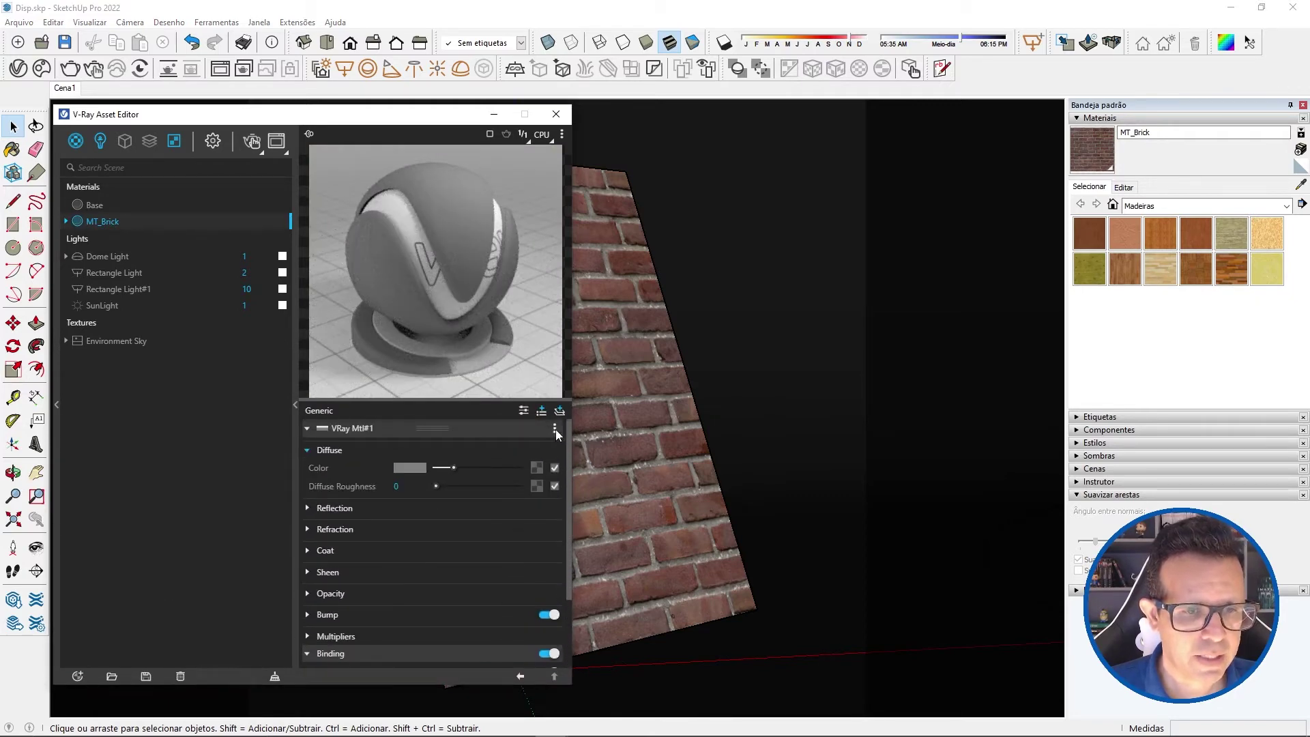
left_click(555, 430)
left_click(534, 481)
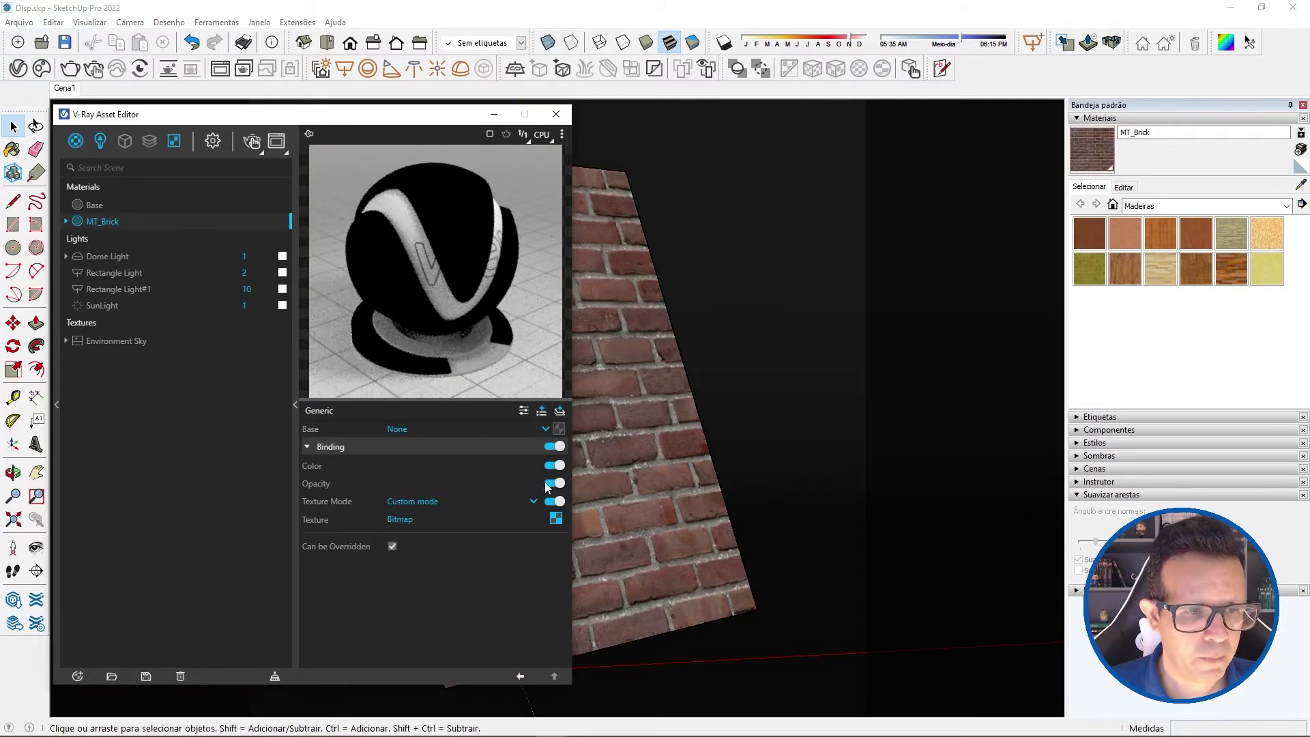
left_click(555, 520)
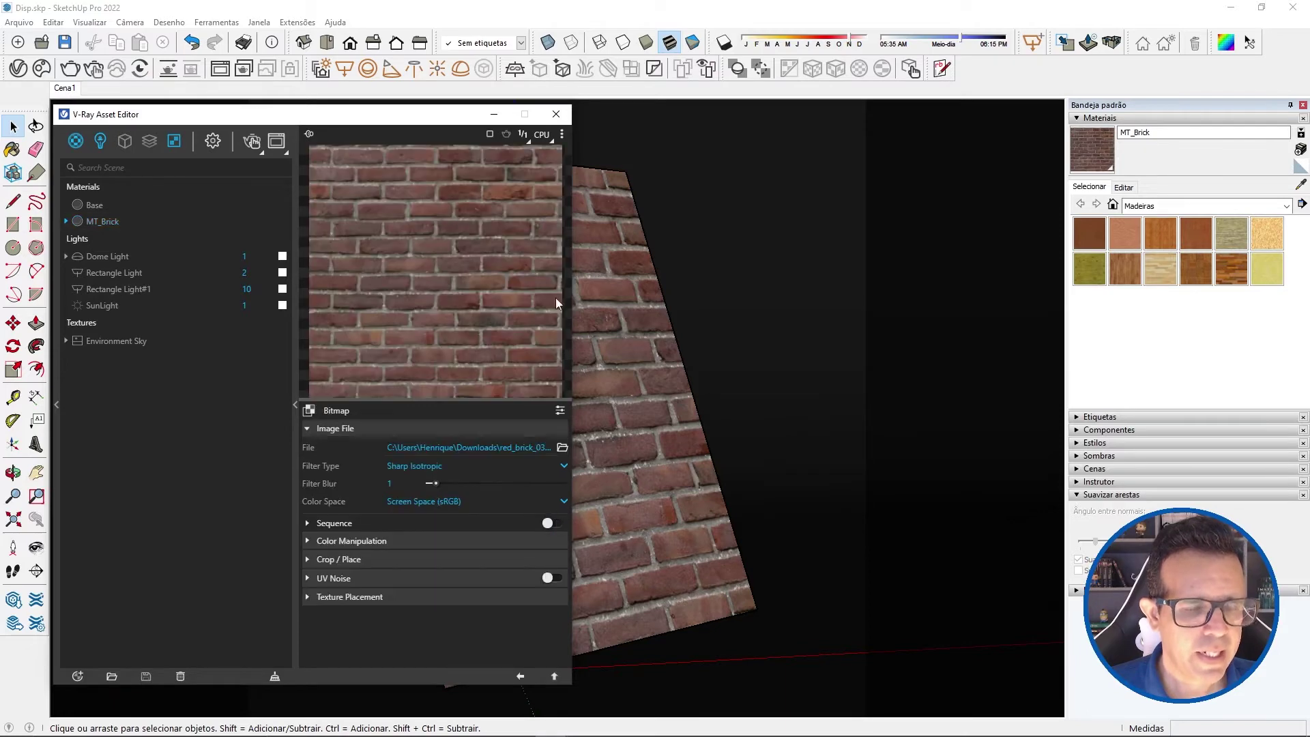
left_click(563, 447)
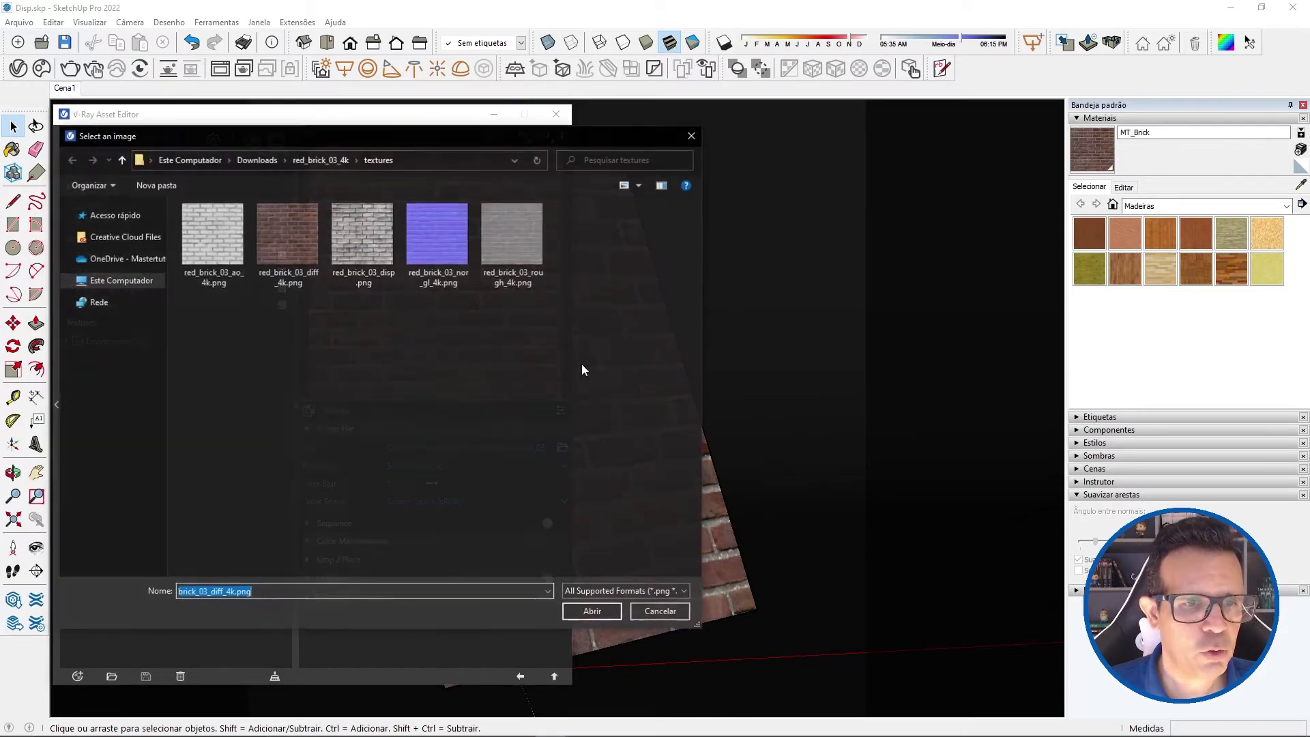
left_click(317, 161)
double_click(250, 224)
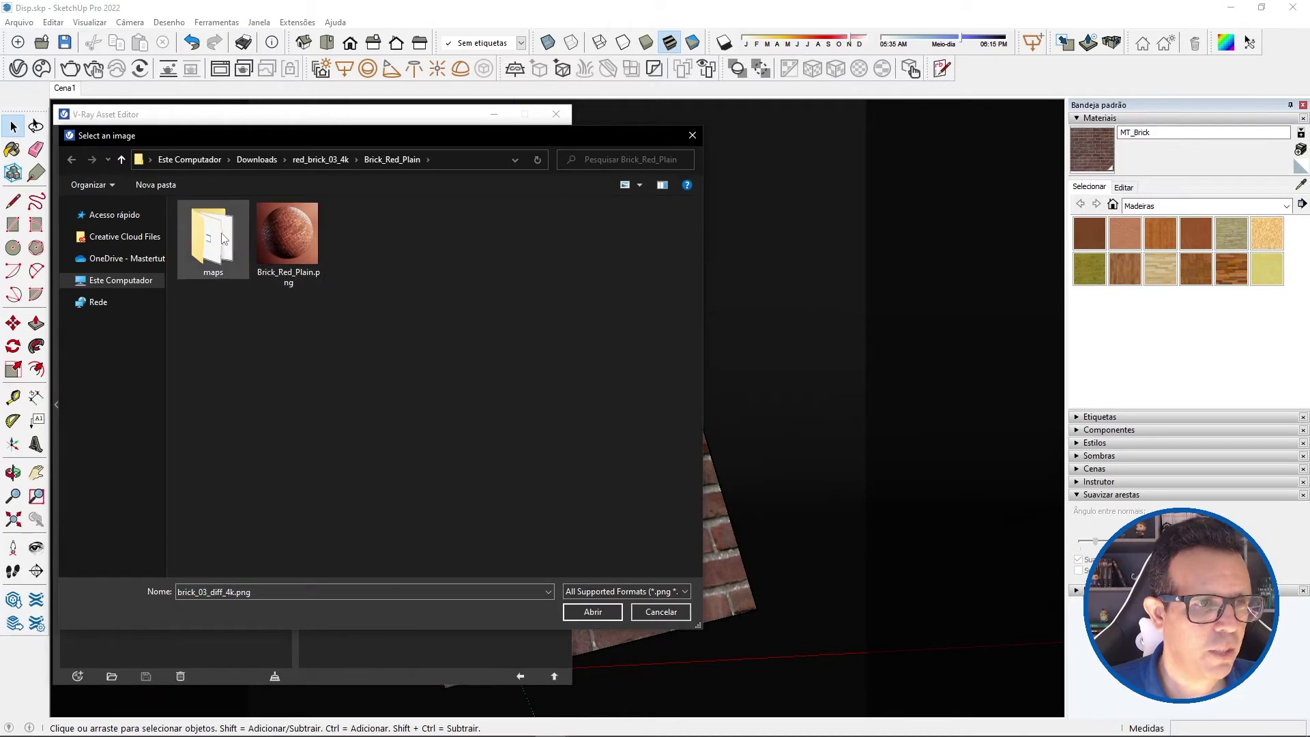
double_click(221, 231)
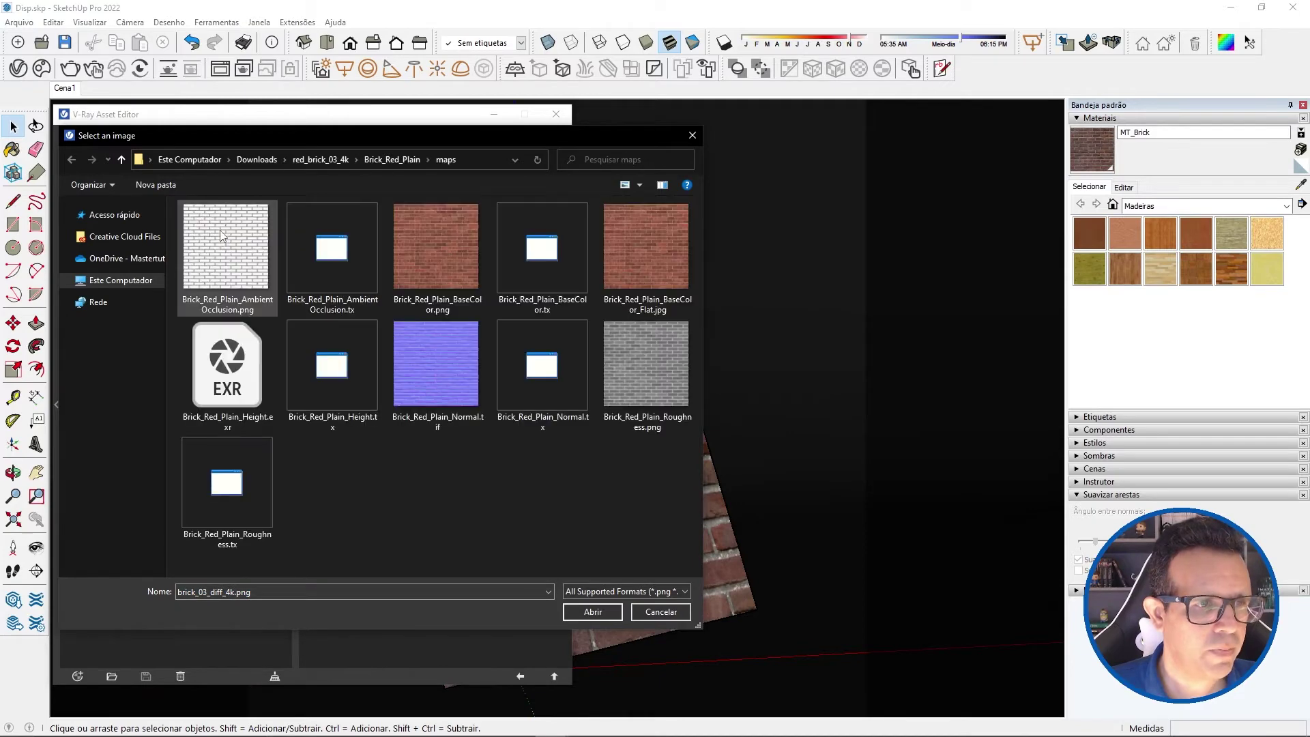
left_click(441, 254)
left_click(686, 288)
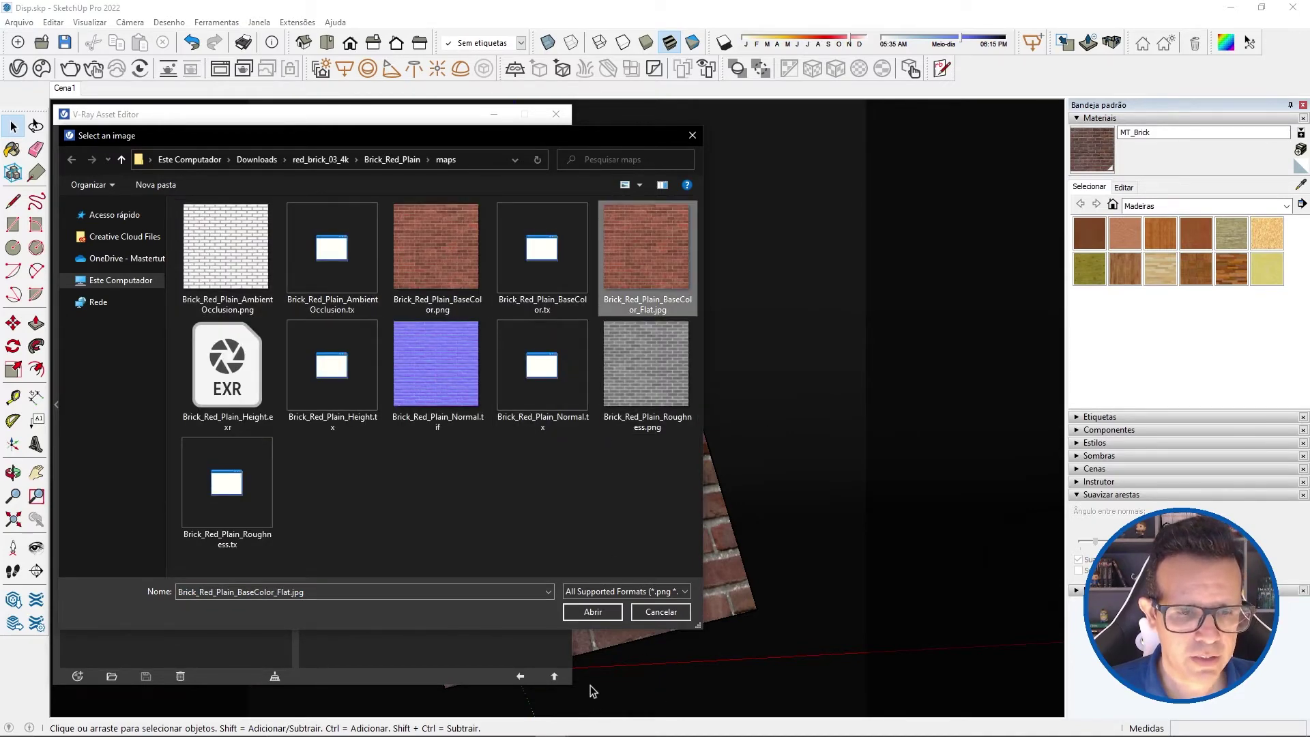
left_click(588, 613)
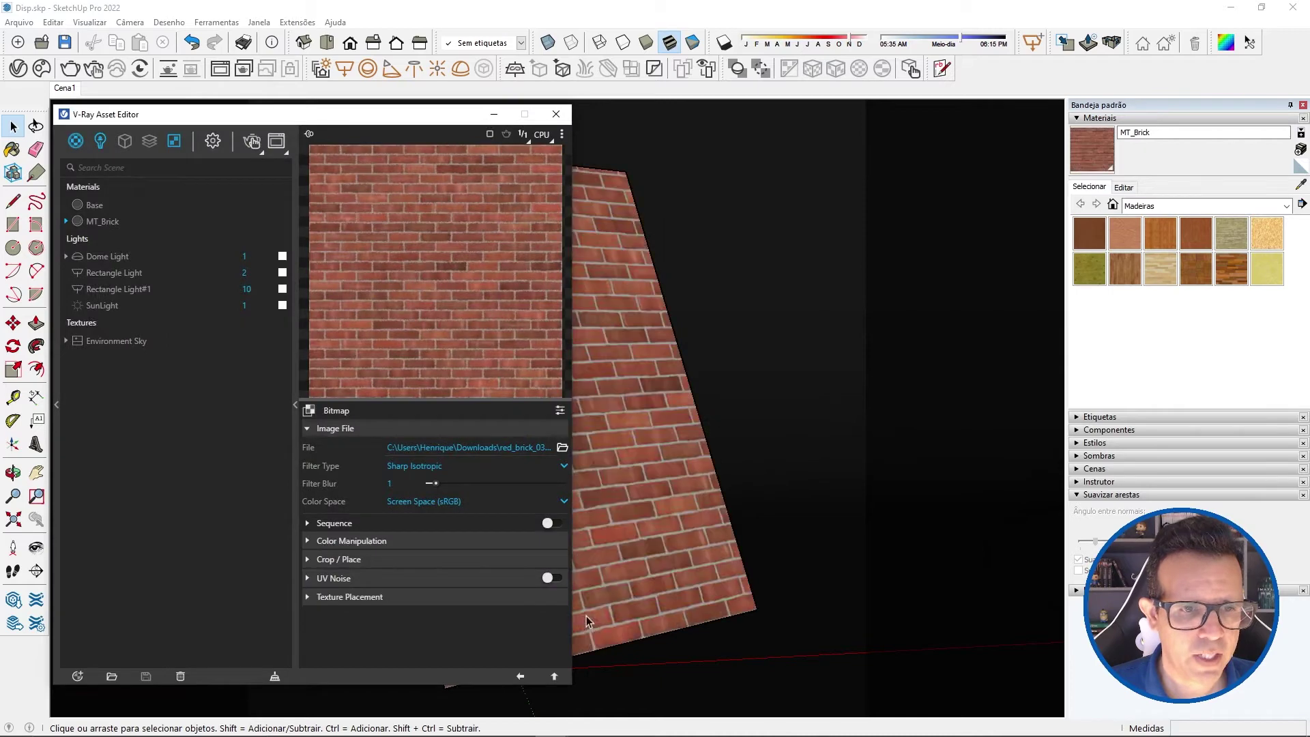
Set the MT_Brick texture width to 0,25 m in the material's edit properties
left_click(1129, 188)
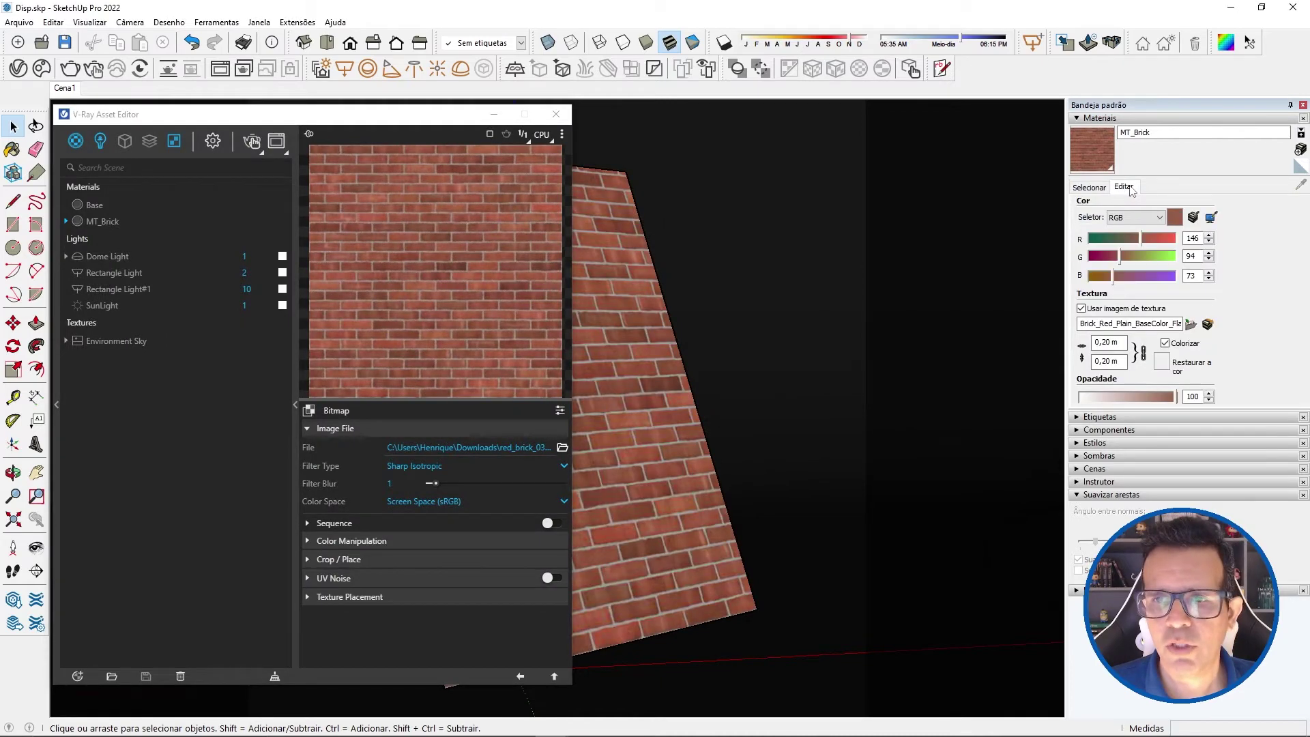
left_click(1109, 344)
type("5")
key("Return")
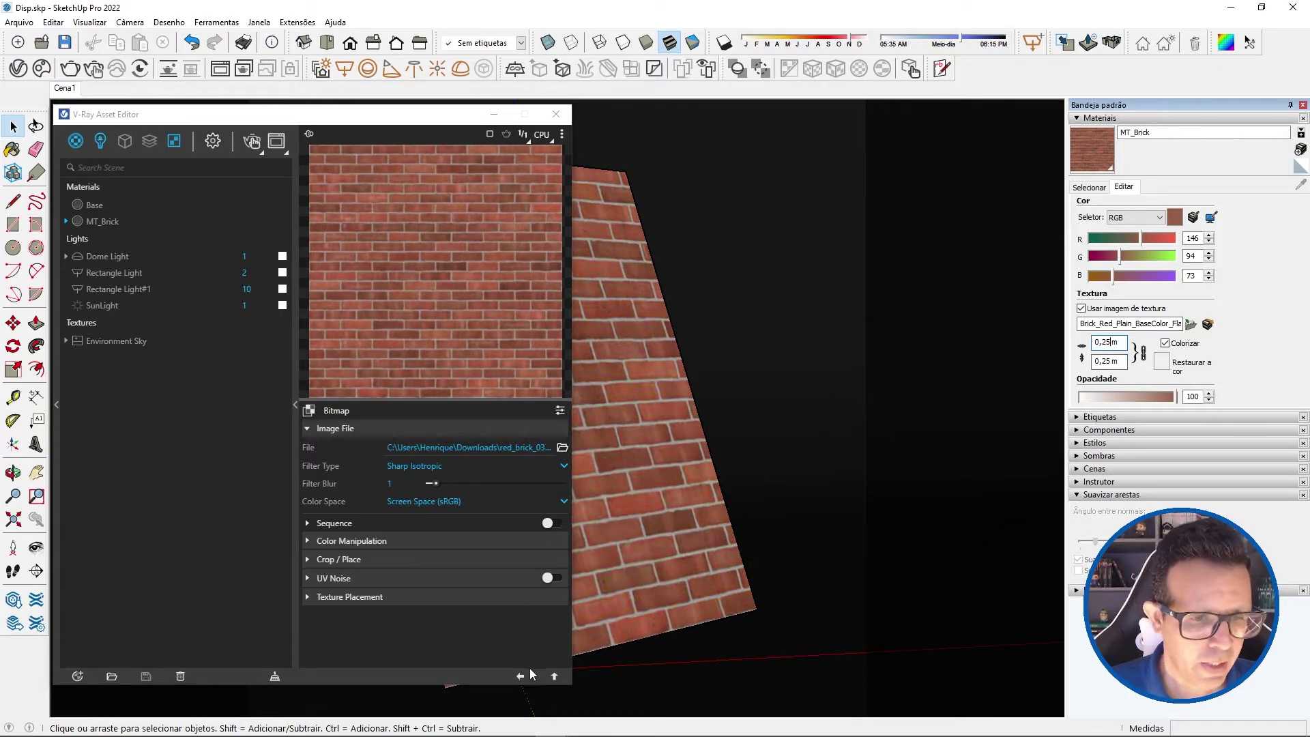
left_click(520, 674)
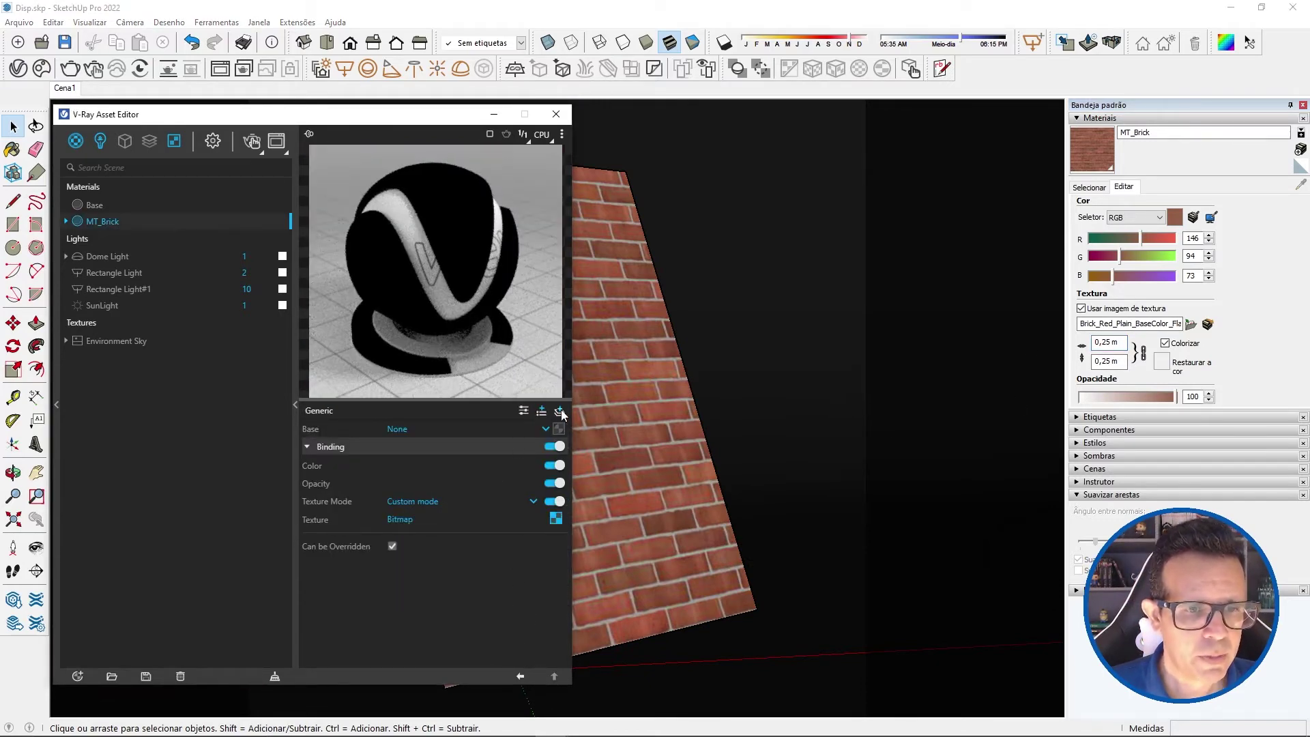
Add a VRay Mtl layer whose diffuse colour uses the Brick_Red_Plain_BaseColor.png bitmap
left_click(559, 411)
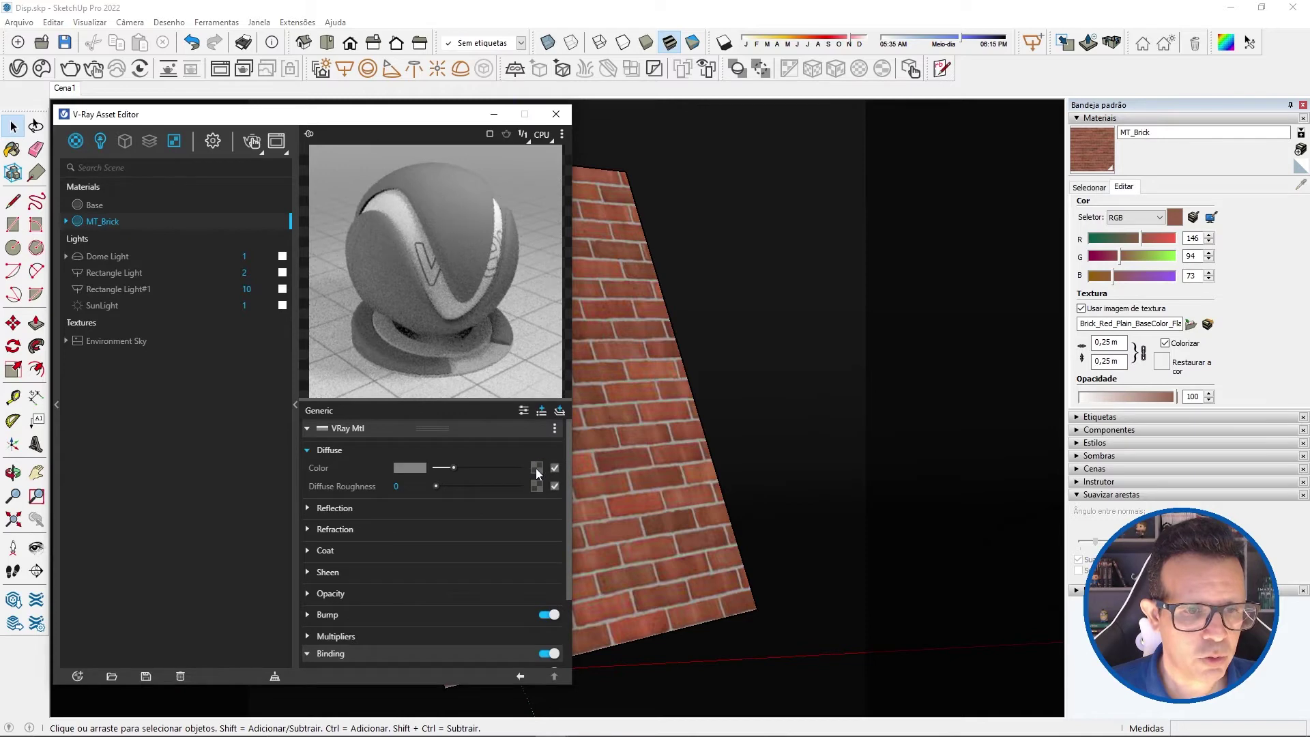
left_click(537, 469)
left_click(490, 155)
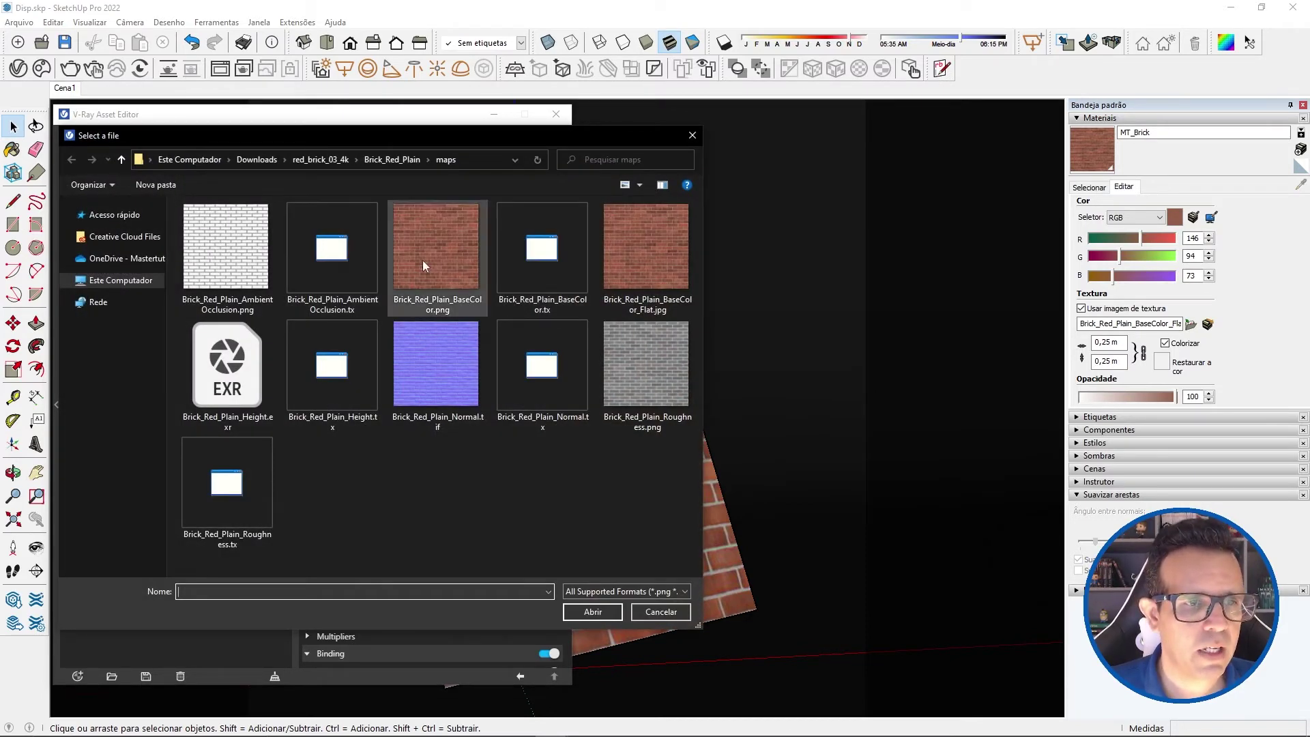
left_click(539, 215)
left_click(587, 614)
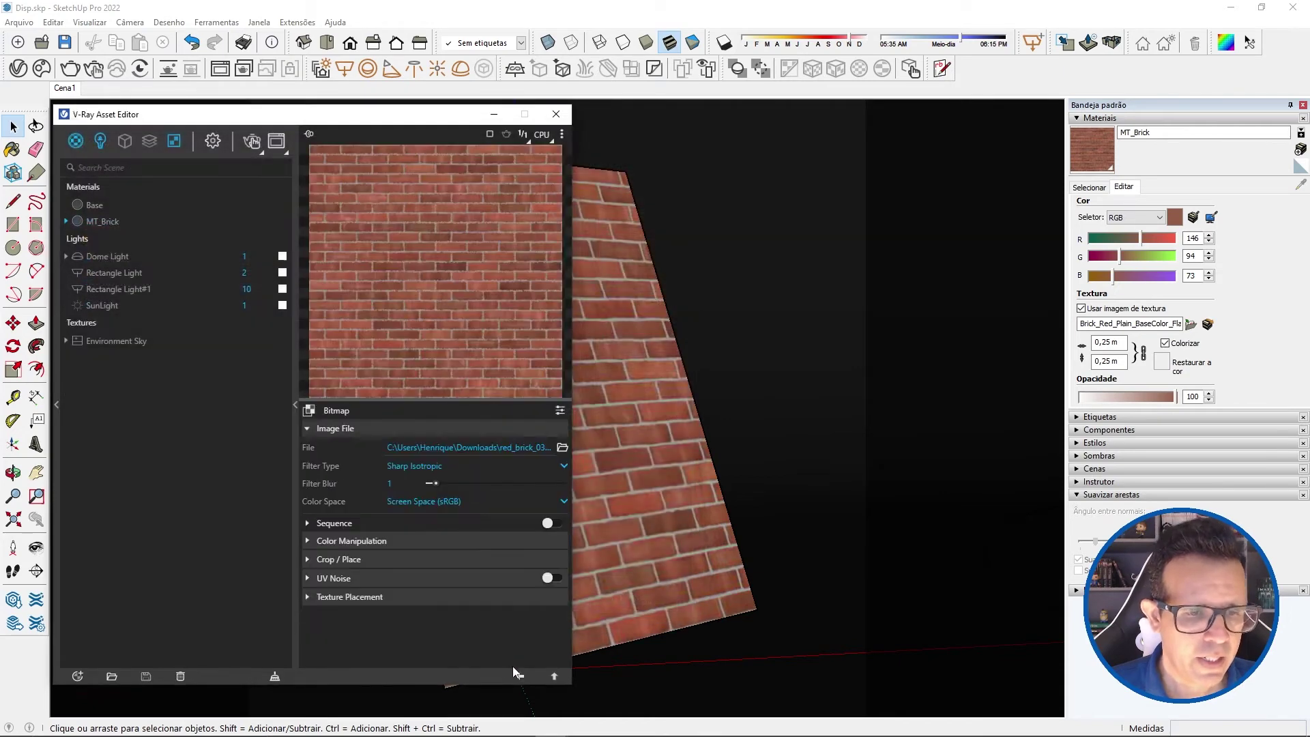
left_click(519, 678)
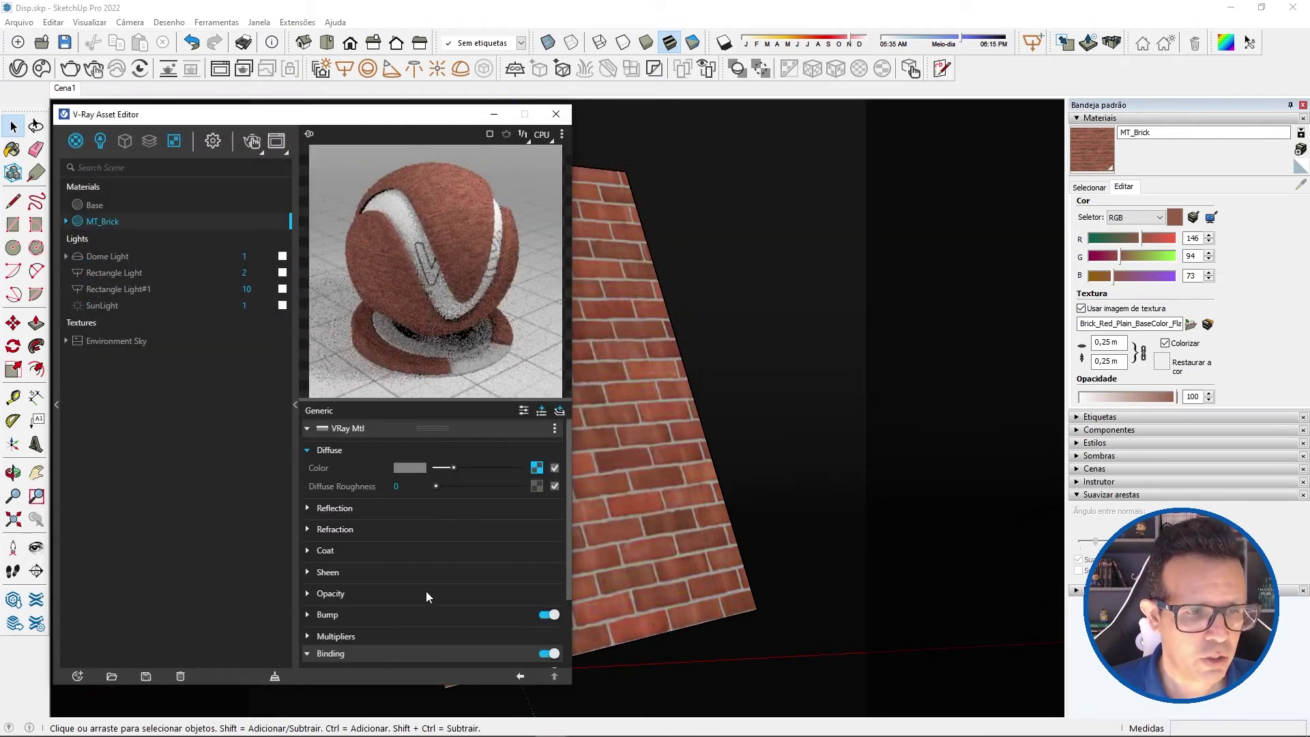
Add an enabled Displacement layer using Brick_Red_Plain_Height.tx in Rendering Space (Linear)
left_click(541, 412)
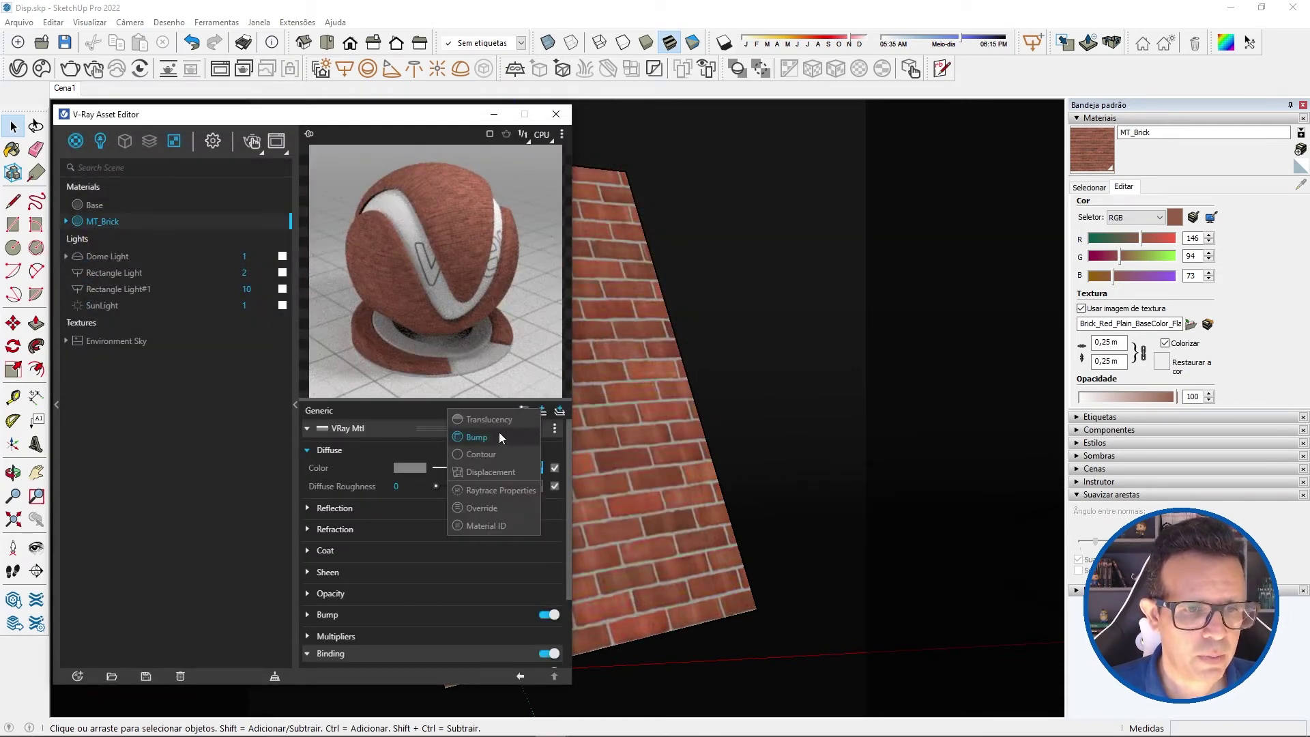
left_click(485, 470)
scroll(391, 636, "down", 3)
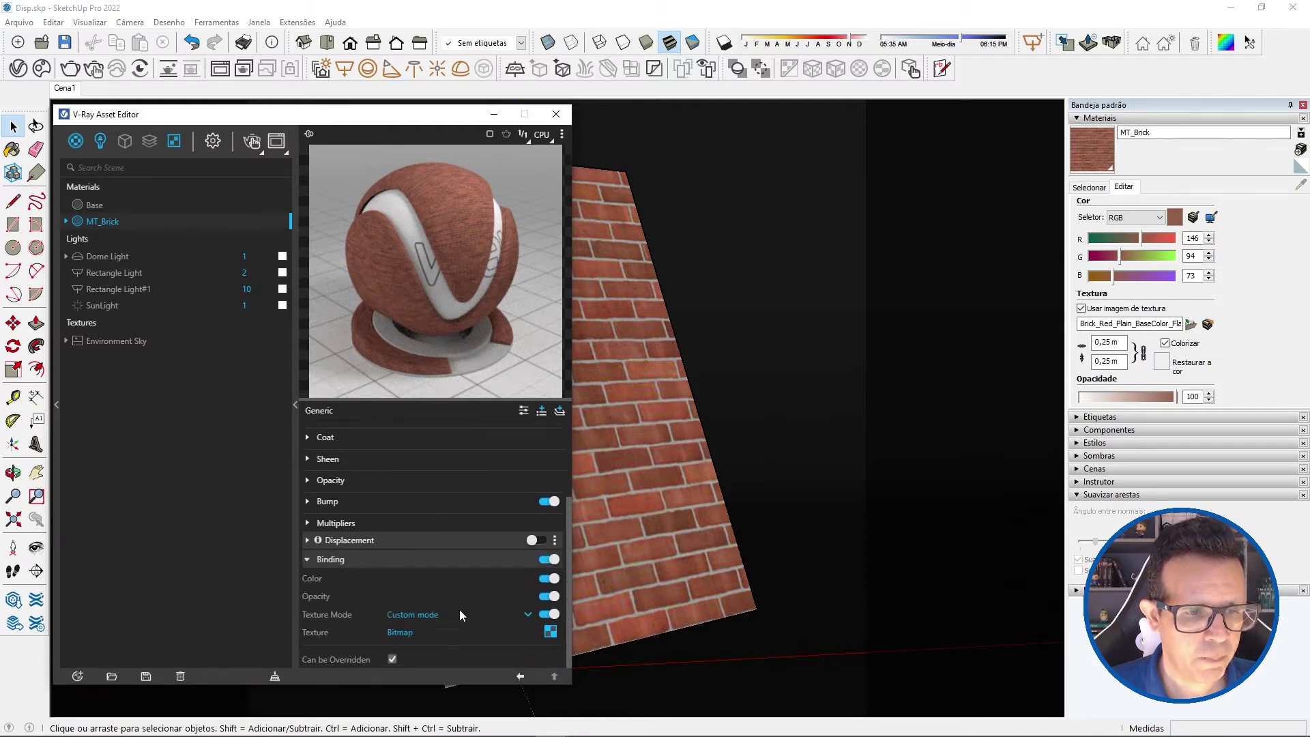
left_click(478, 547)
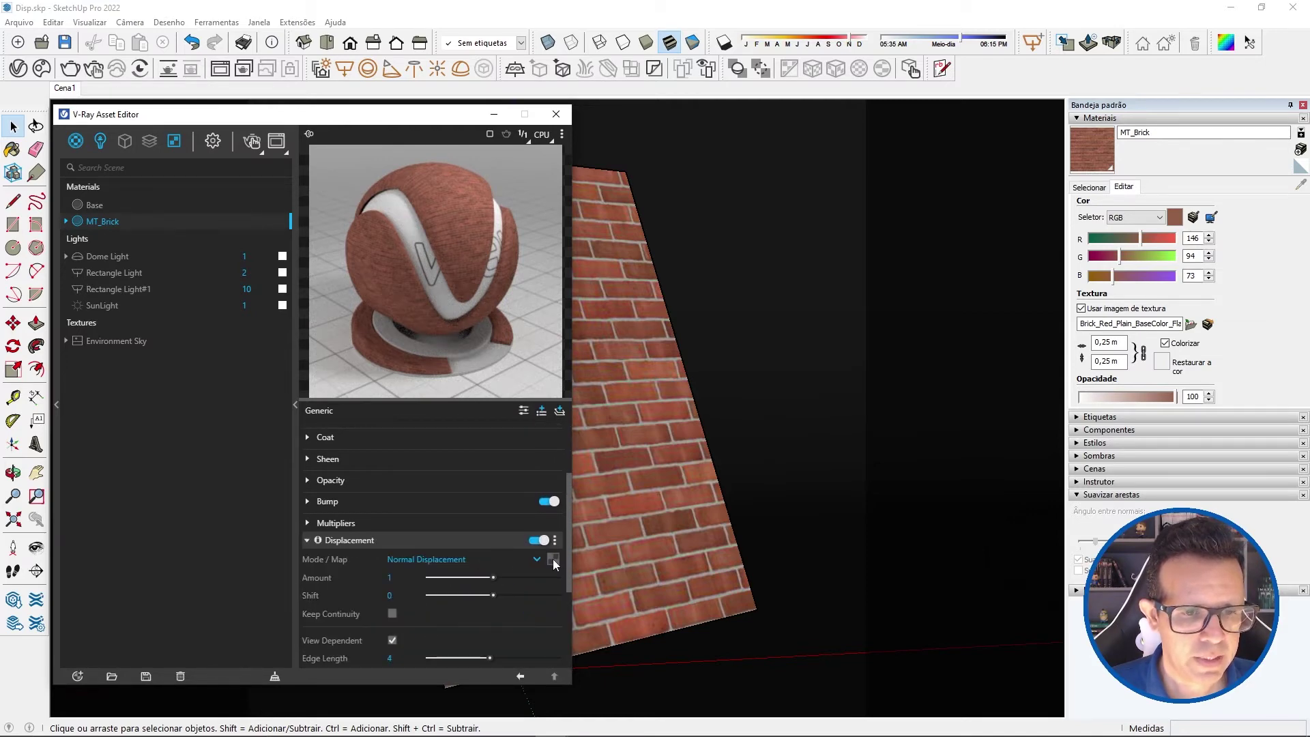
left_click(552, 559)
left_click(520, 152)
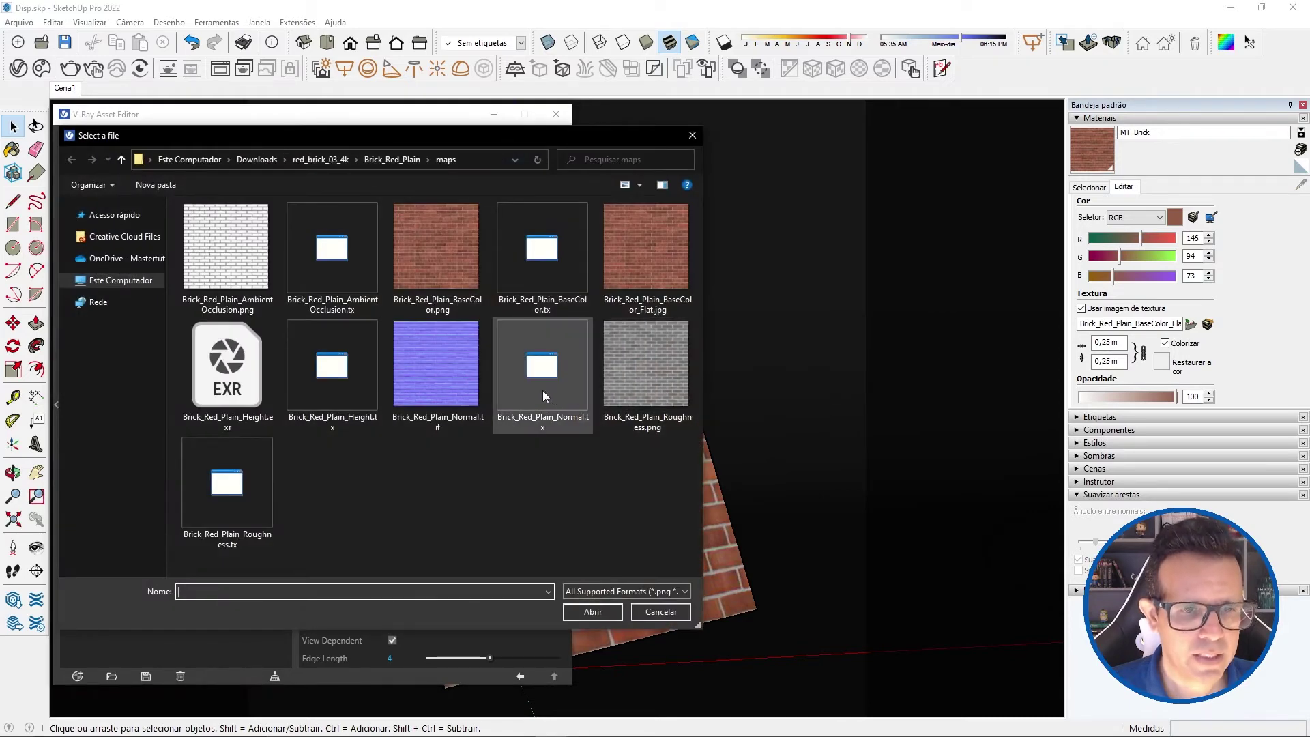
left_click(320, 416)
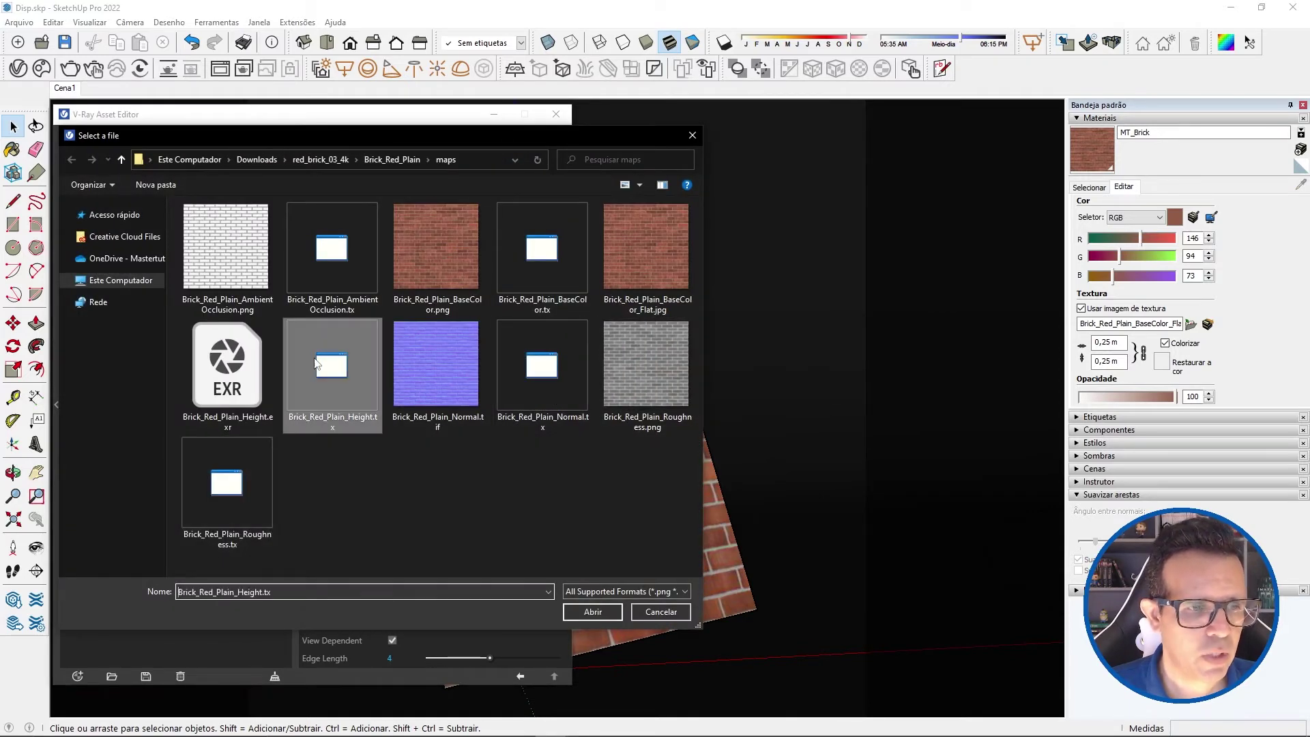
left_click(588, 613)
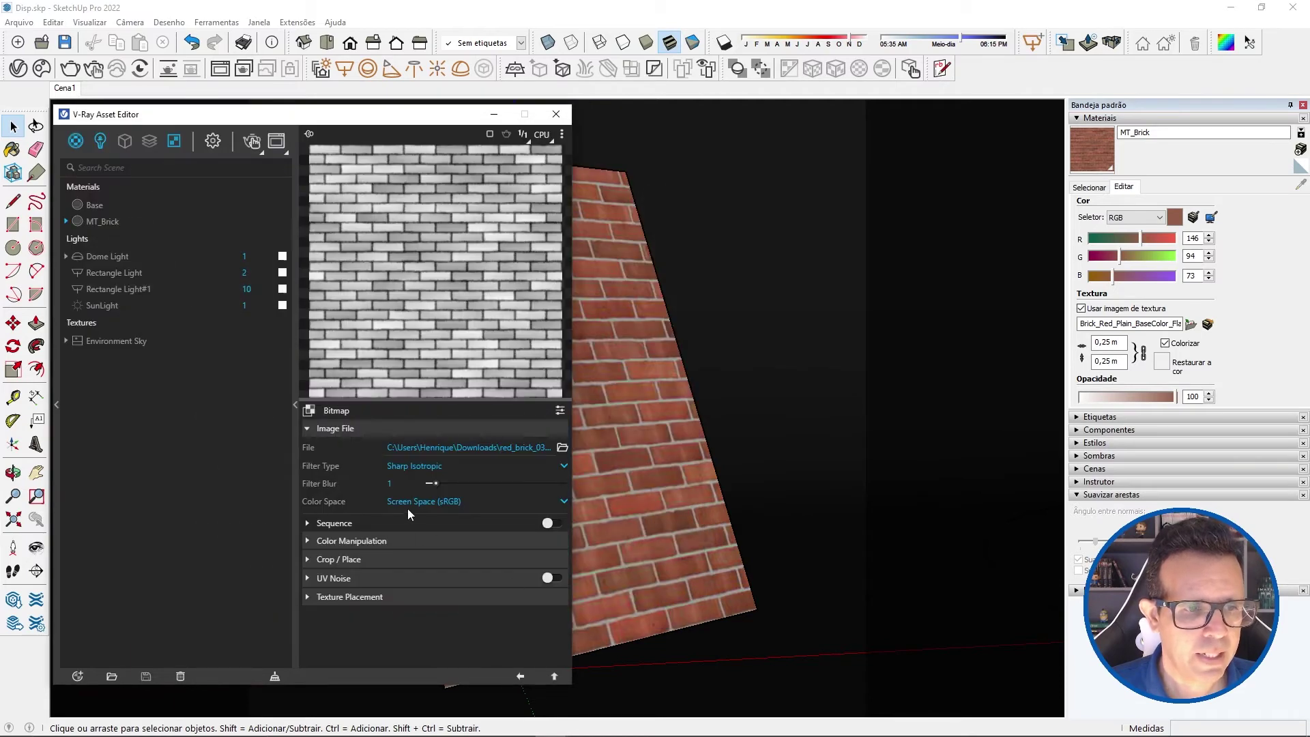
left_click(404, 505)
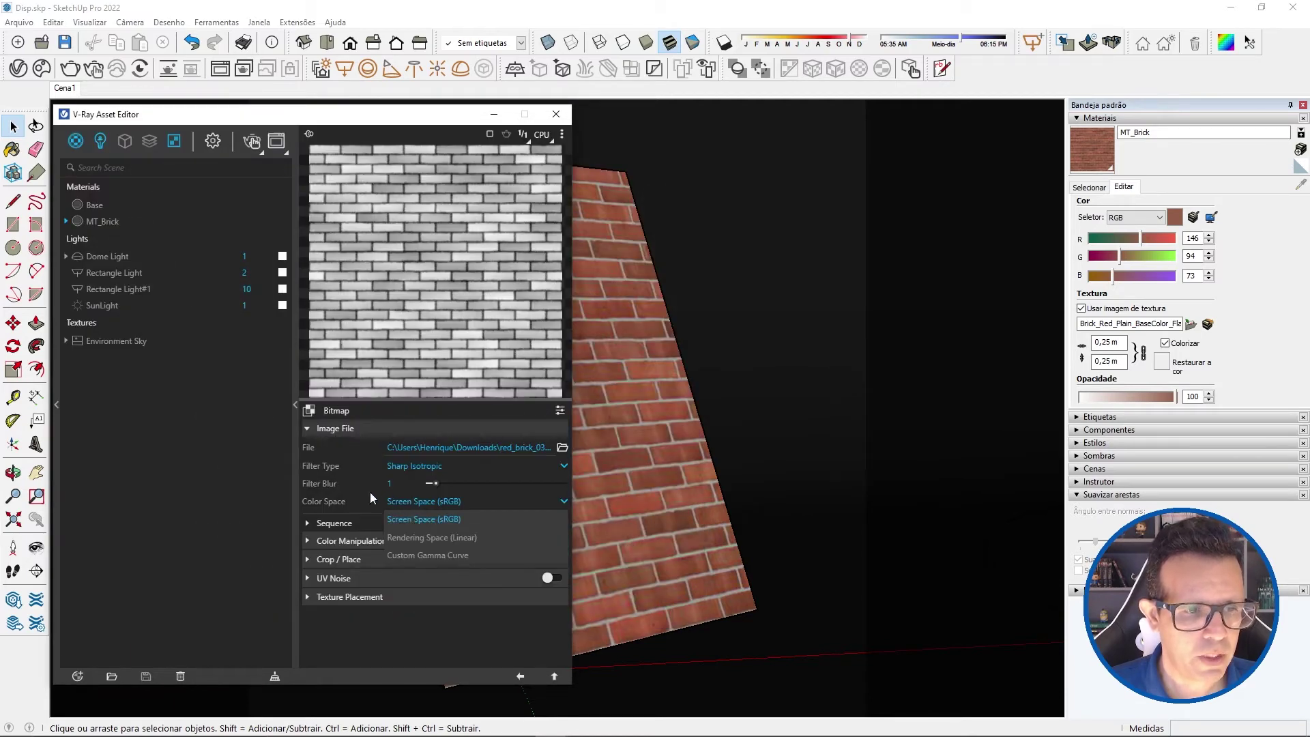
left_click(432, 540)
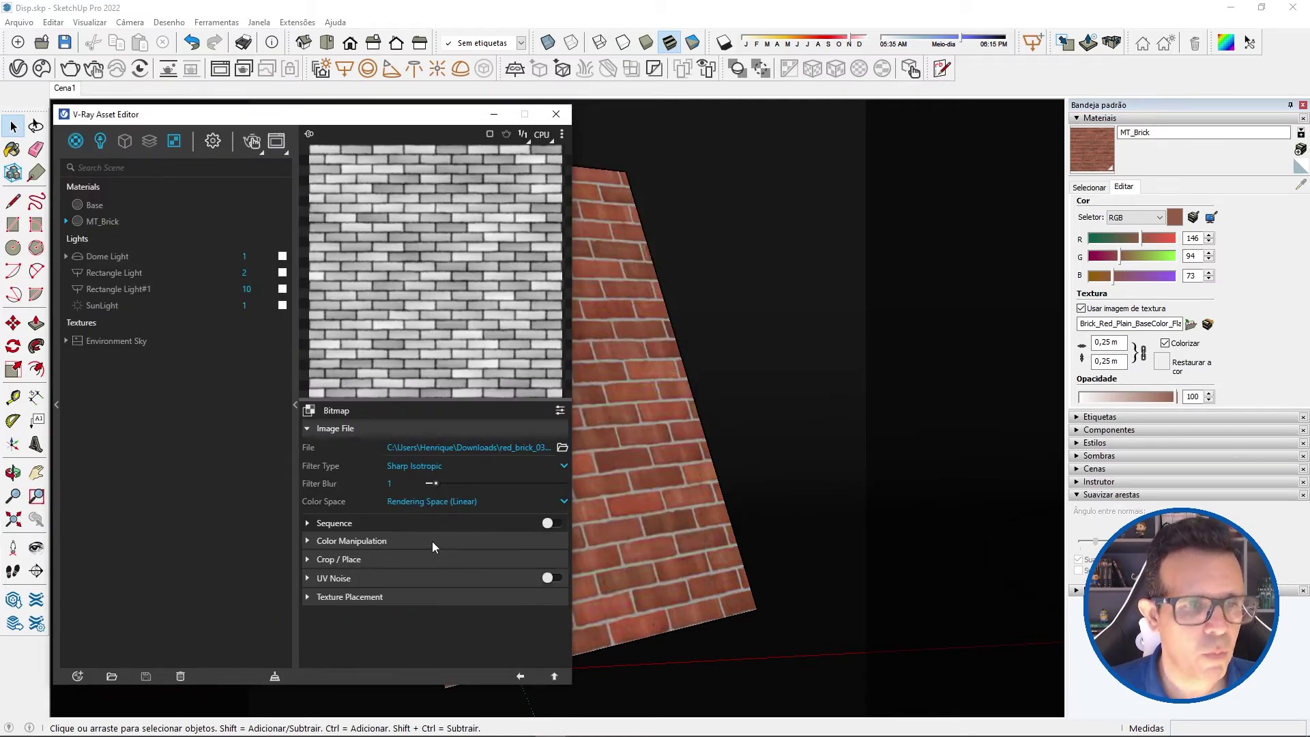
left_click(521, 676)
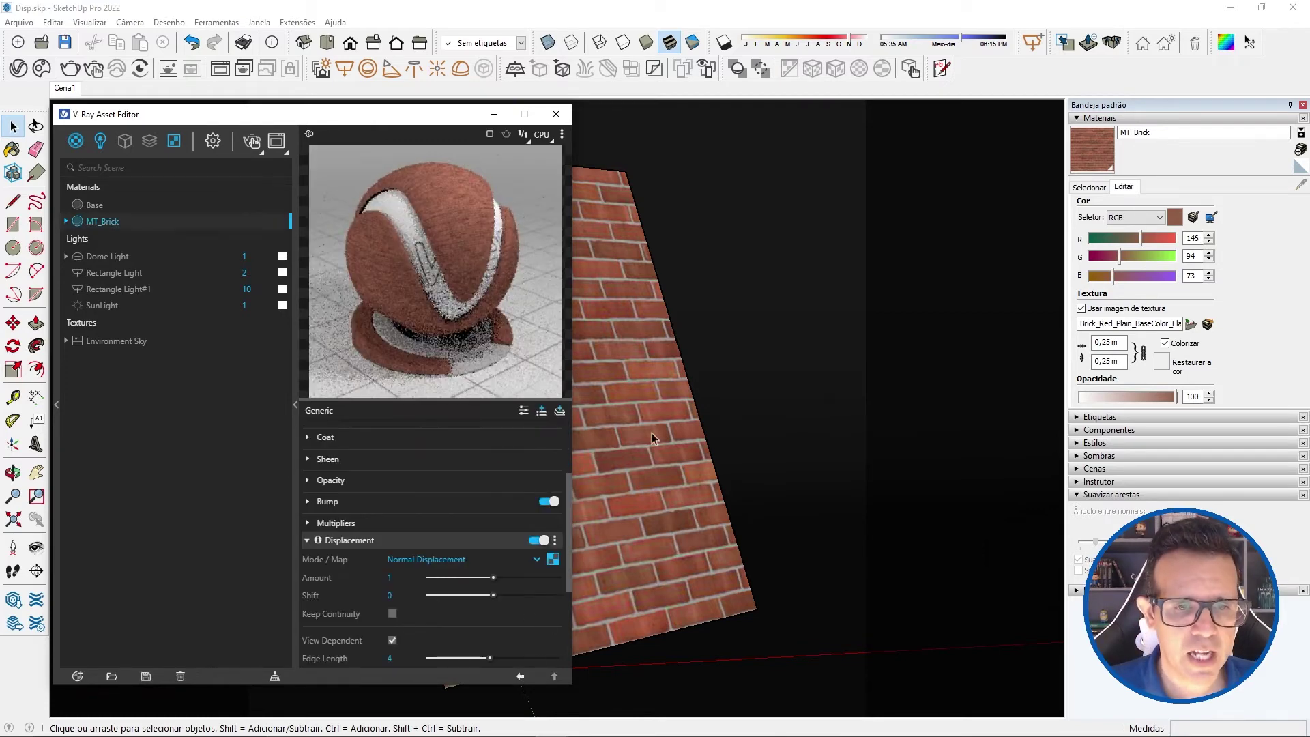
Start a V-Ray interactive render and lower MT_Brick's displacement amount from 1 to 0,1
left_click(1093, 149)
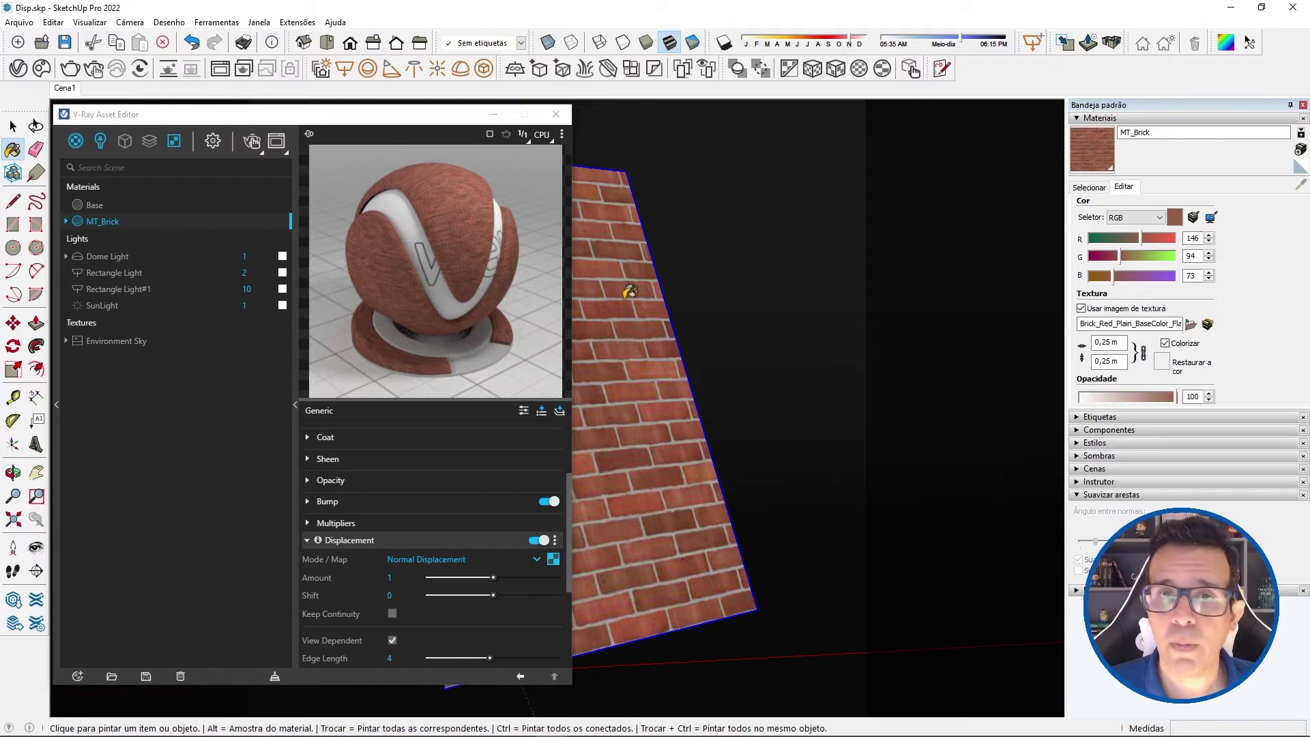
left_click(95, 69)
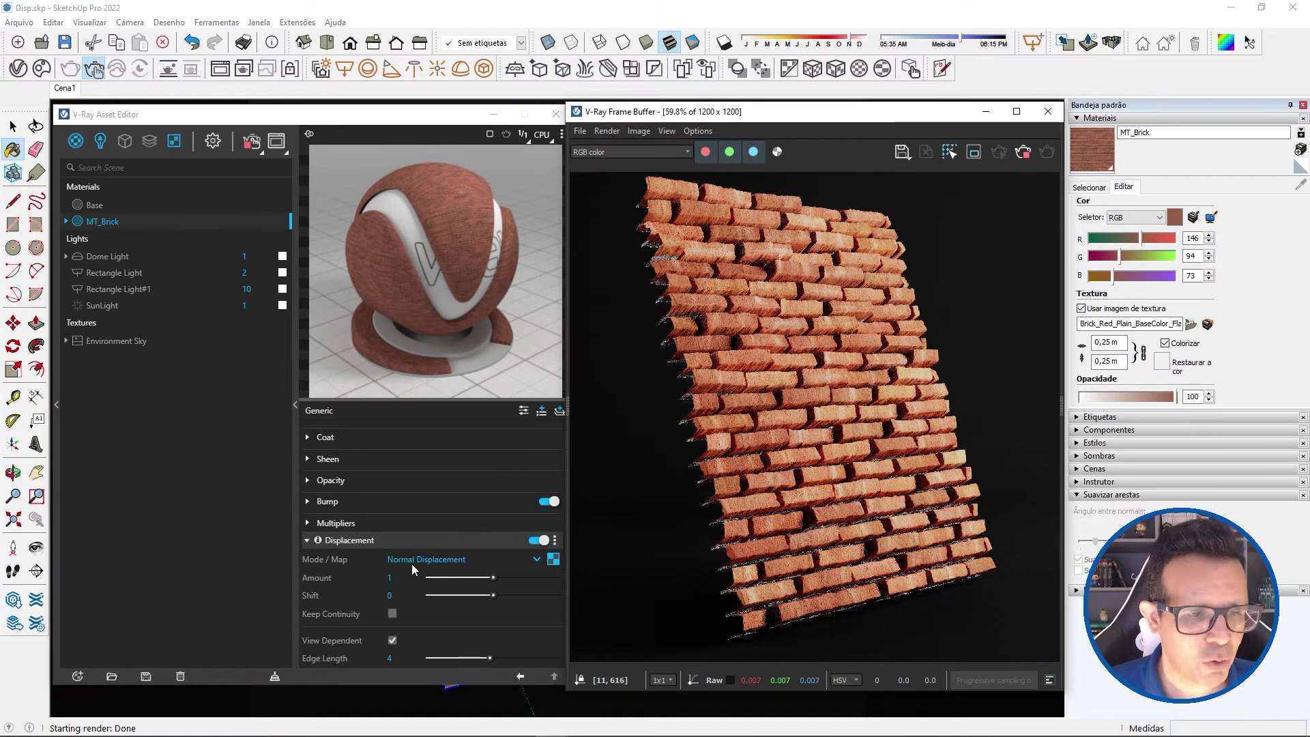
double_click(389, 577)
type(",1")
key("Return")
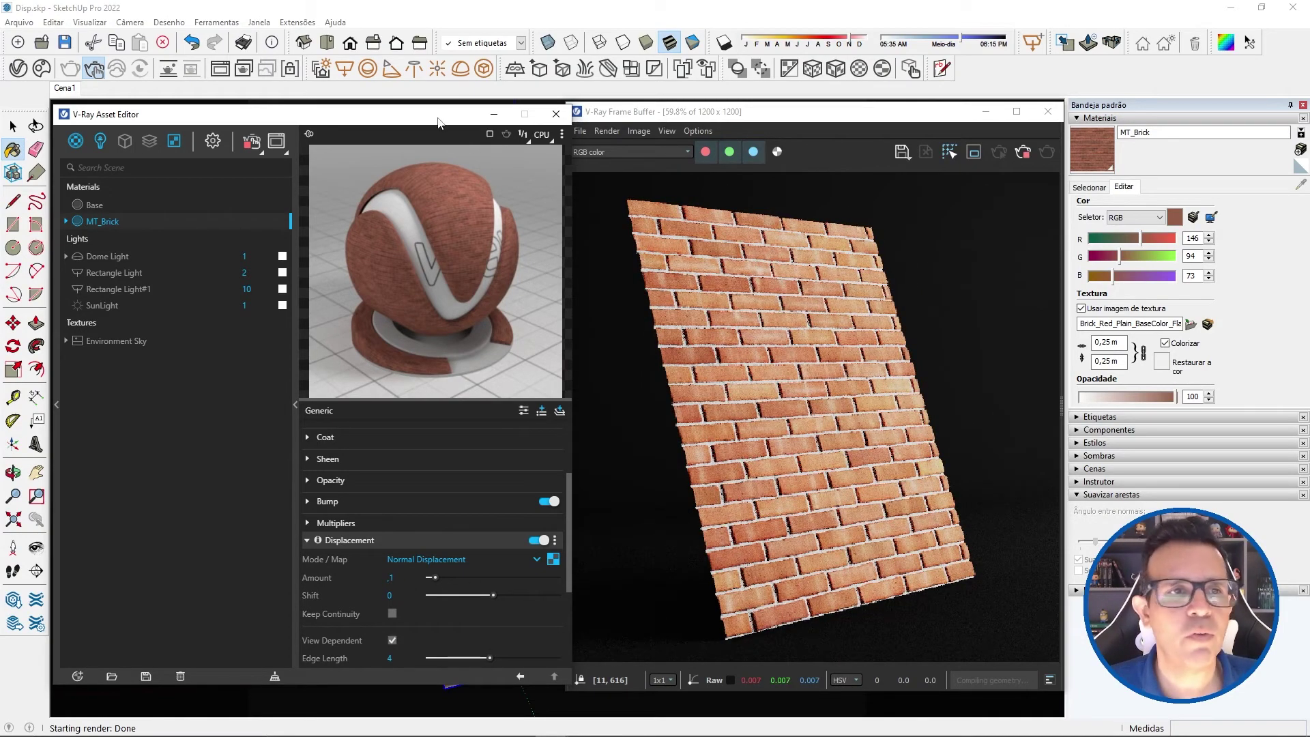
left_click_drag(438, 117, 431, 63)
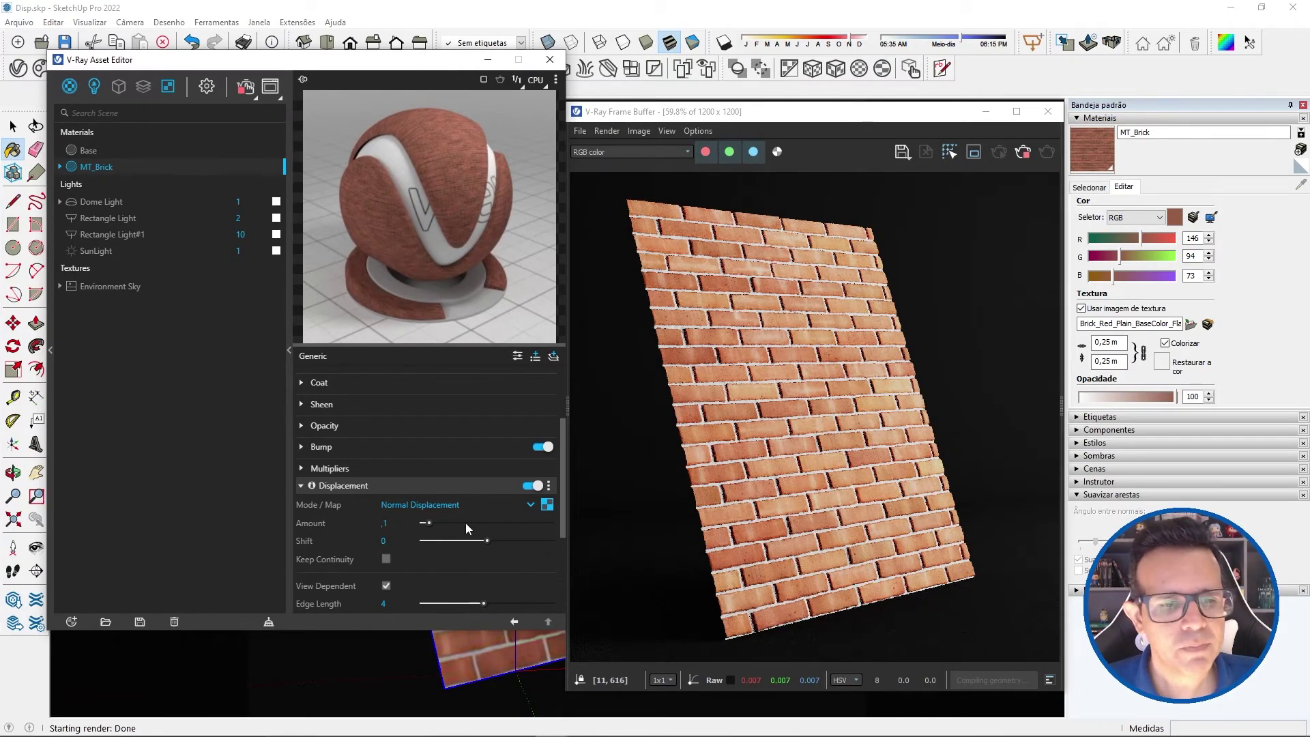
Zoom and orbit the viewport closer to the brick wall
scroll(482, 653, "up", 3)
scroll(478, 652, "up", 2)
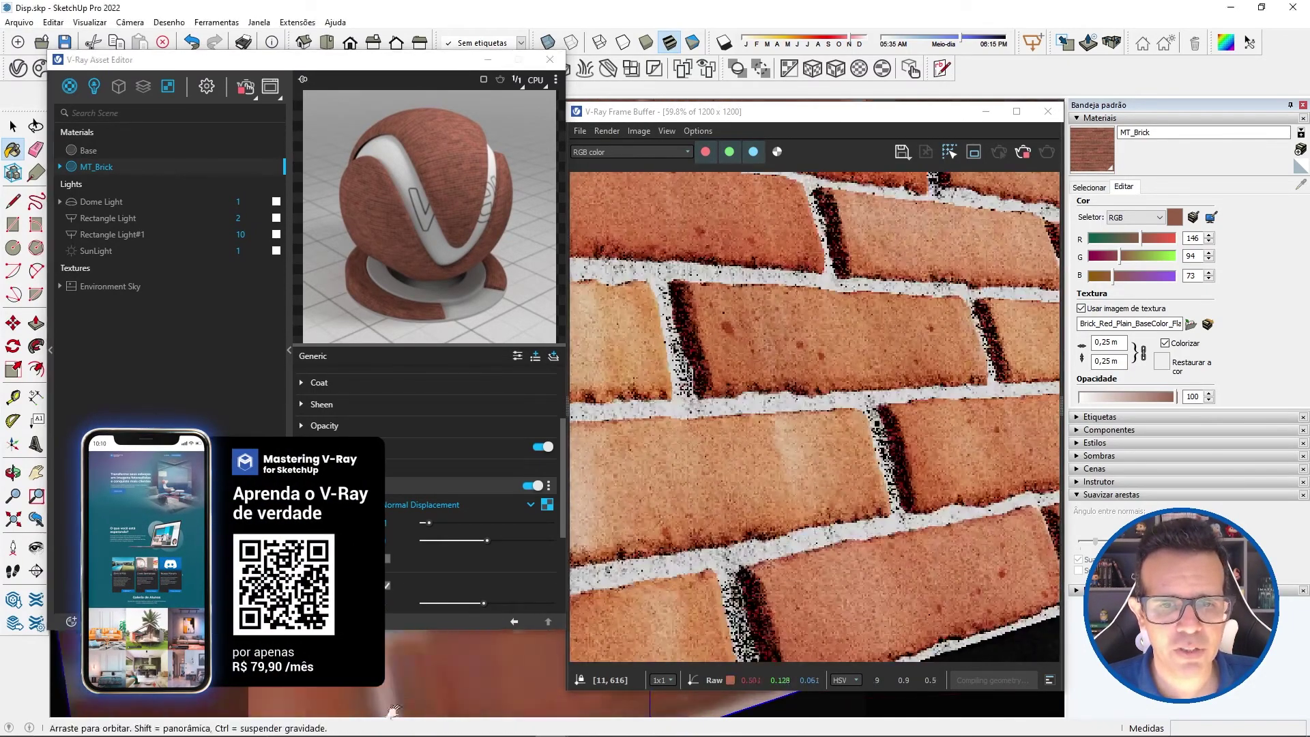
middle_click_drag(439, 647, 381, 729)
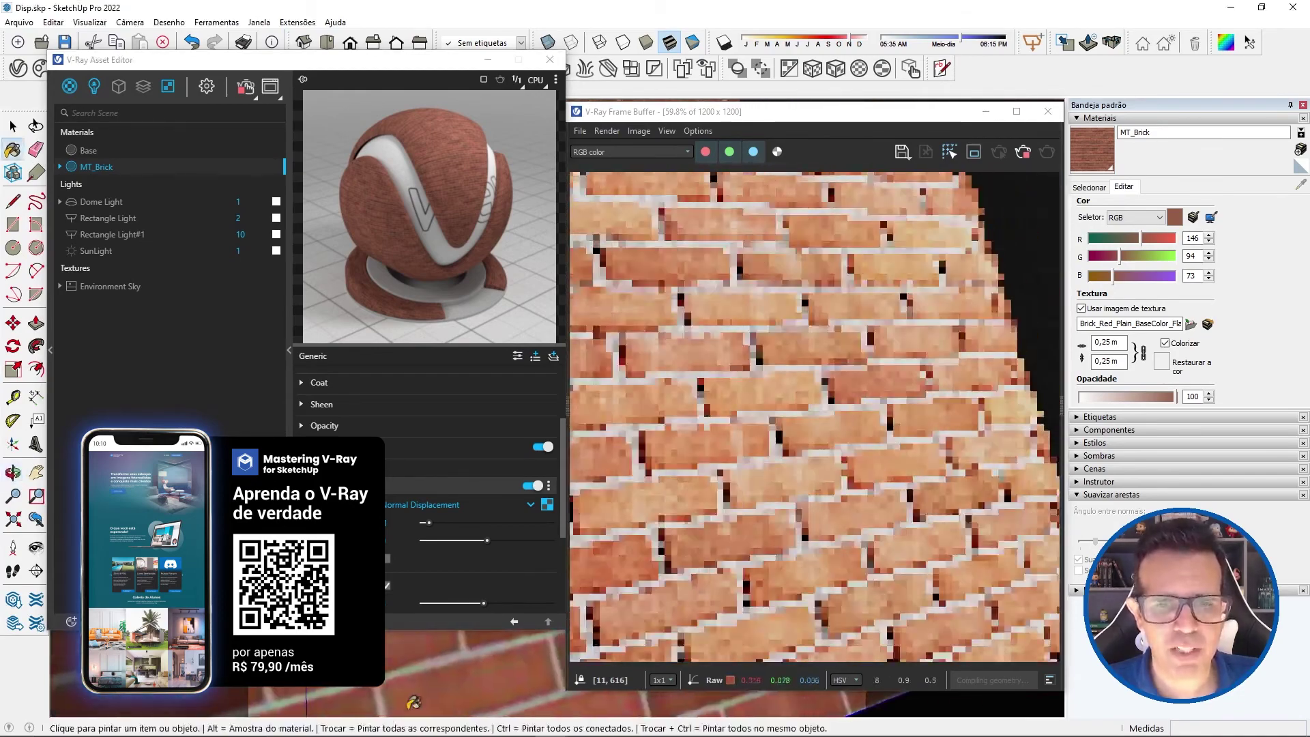
key("b")
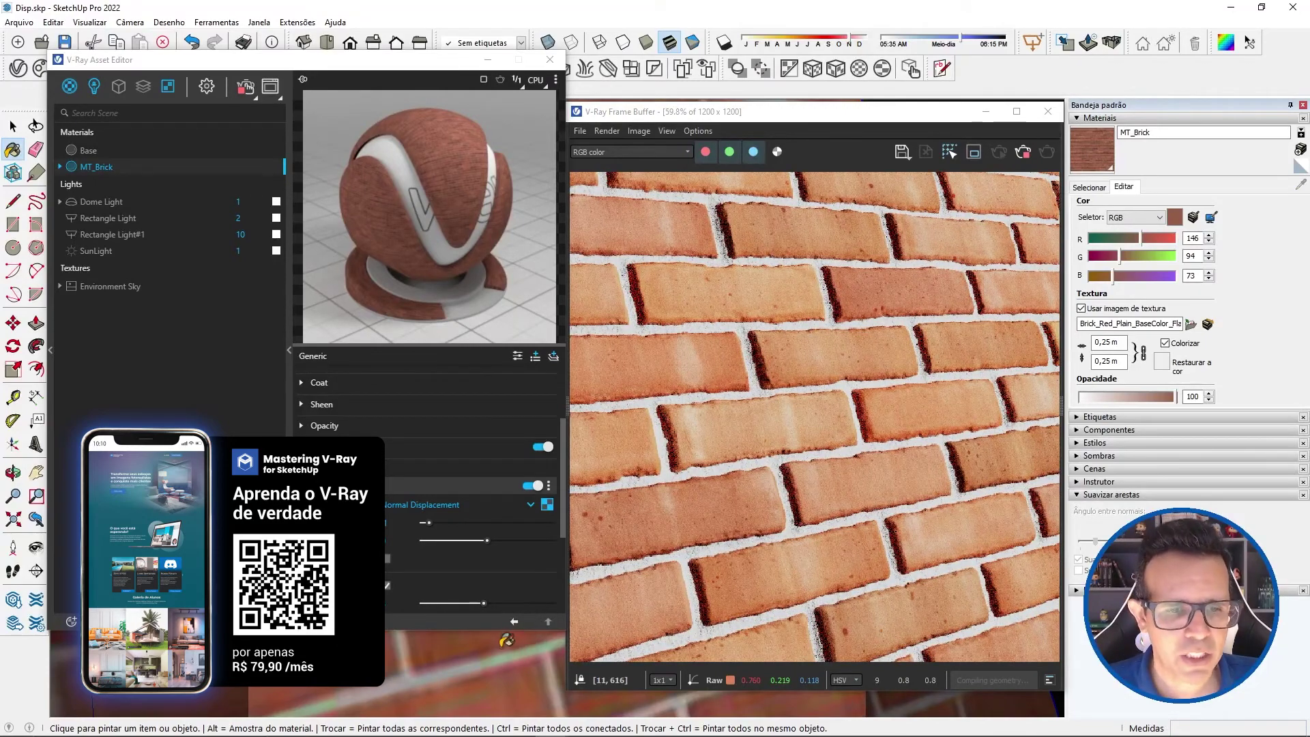
middle_click_drag(525, 651, 393, 682)
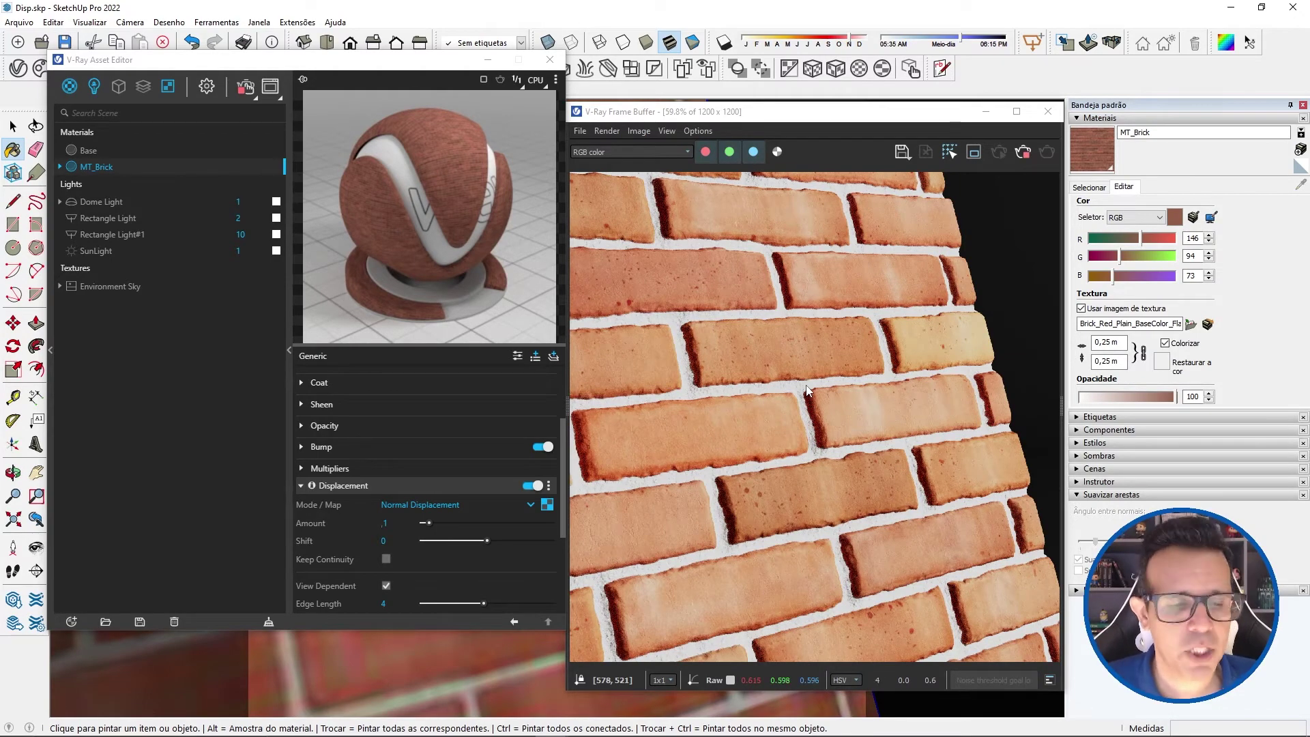
Enable Keep Continuity for the displacement and zoom in on the rendered bricks
left_click(386, 559)
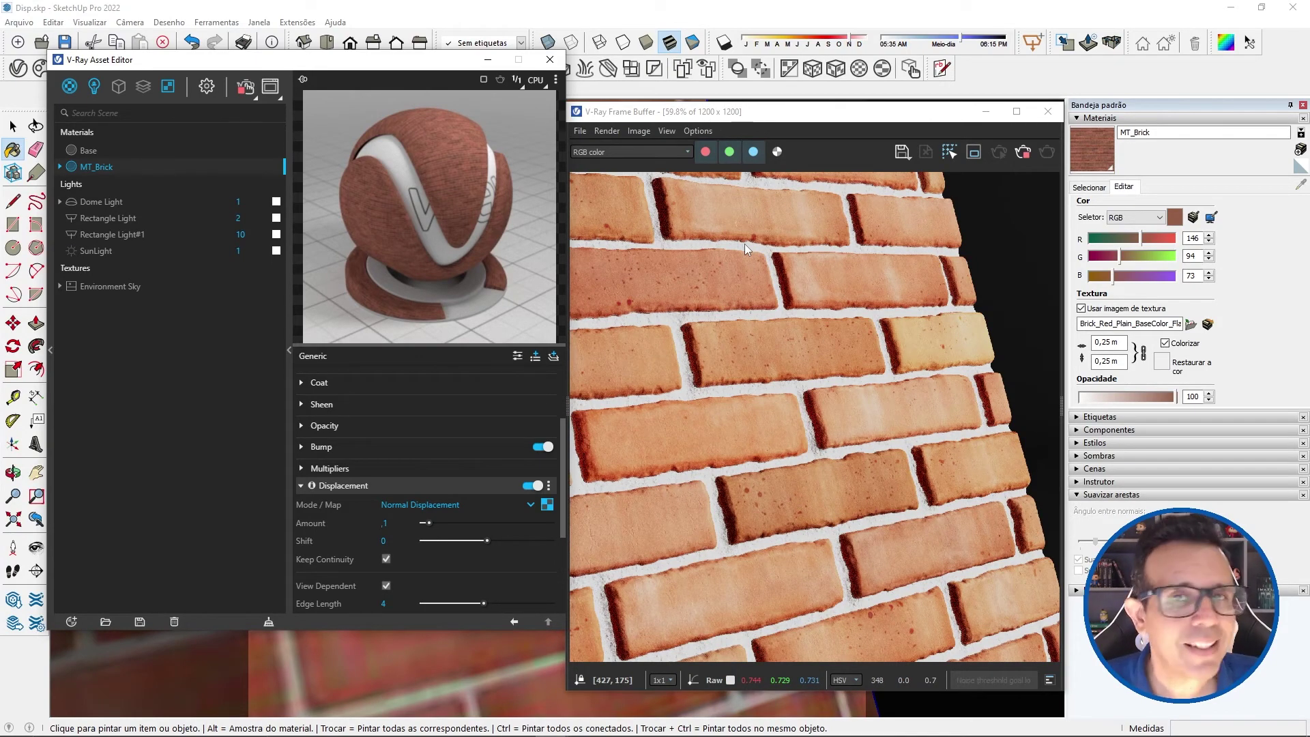
scroll(498, 654, "up", 3)
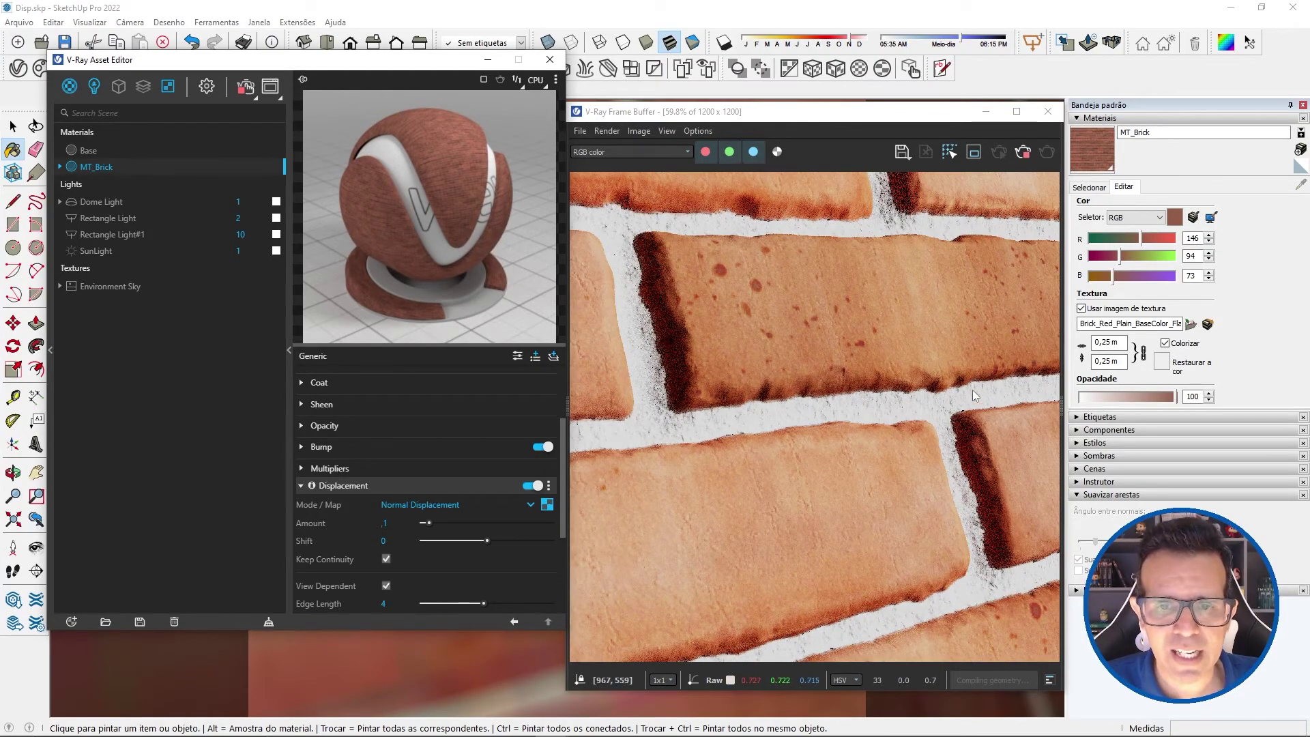
scroll(856, 378, "down", 1)
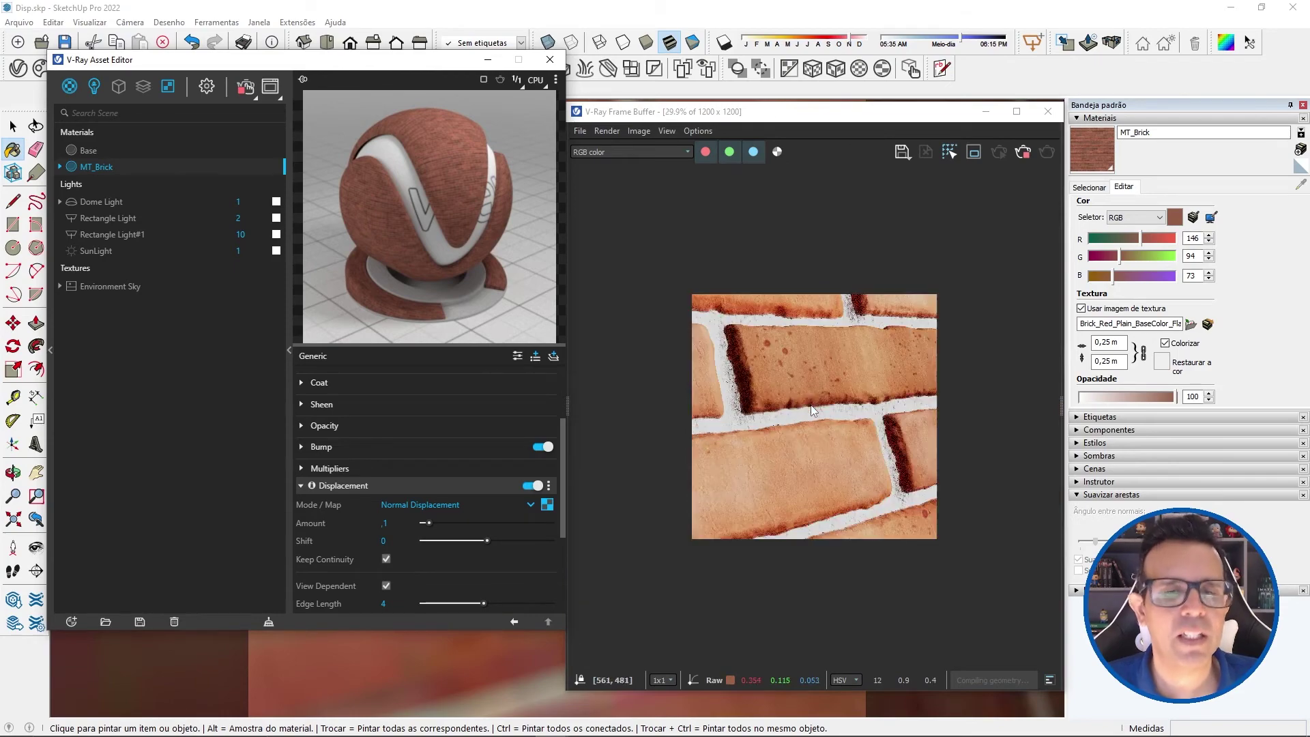
scroll(811, 406, "up", 1)
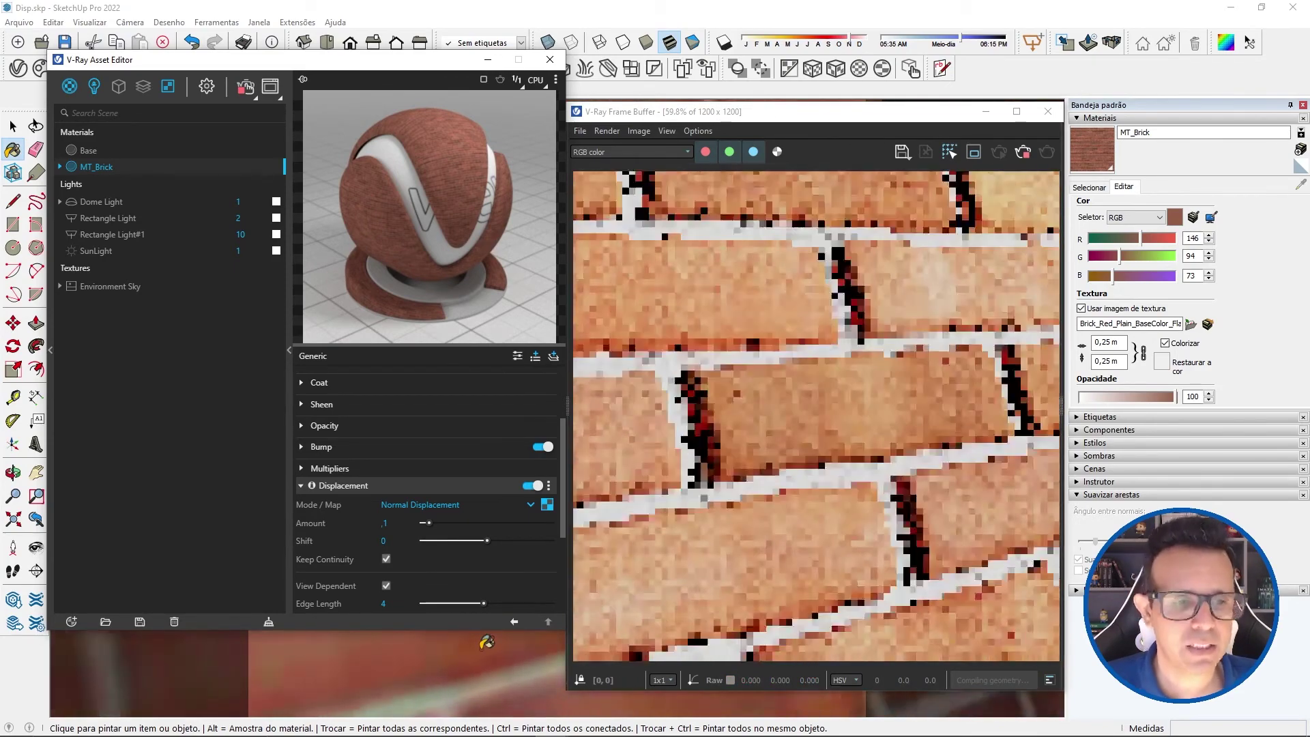
scroll(419, 553, "down", 3)
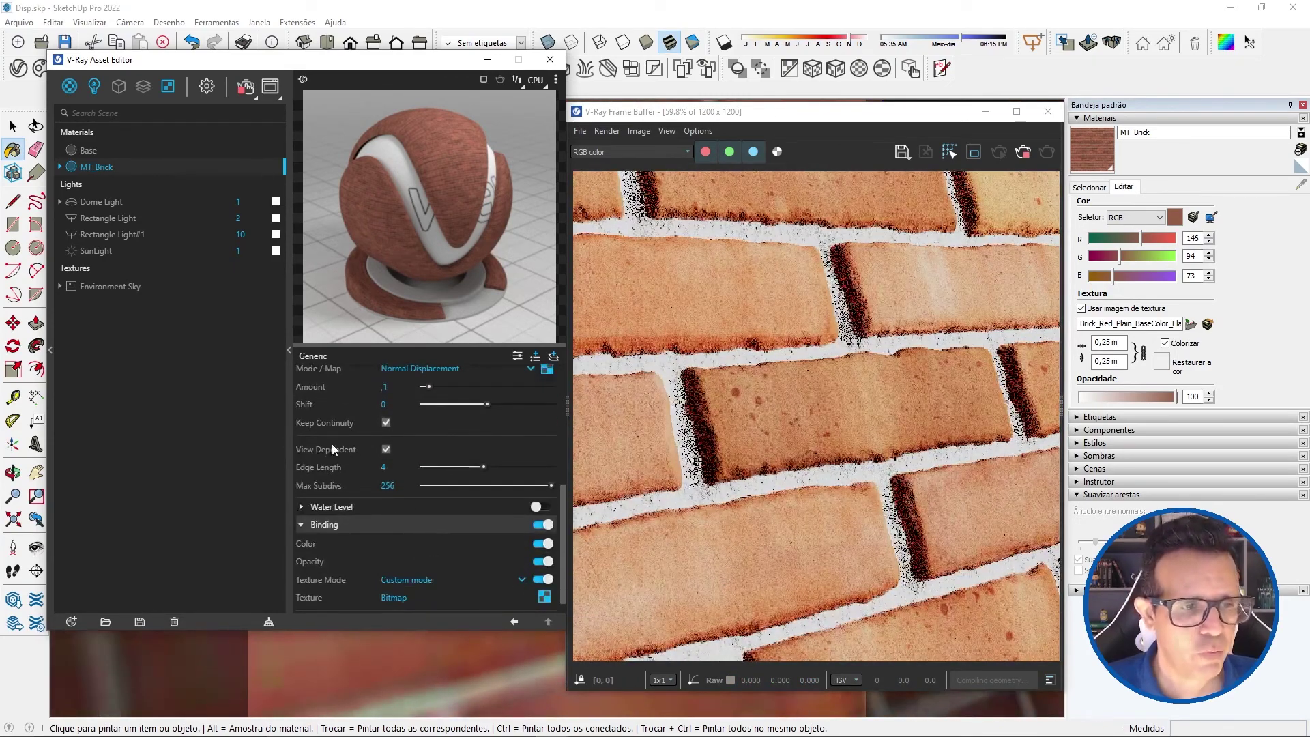
Change MT_Brick's displacement Edge Length from 4 to 2
left_click(384, 466)
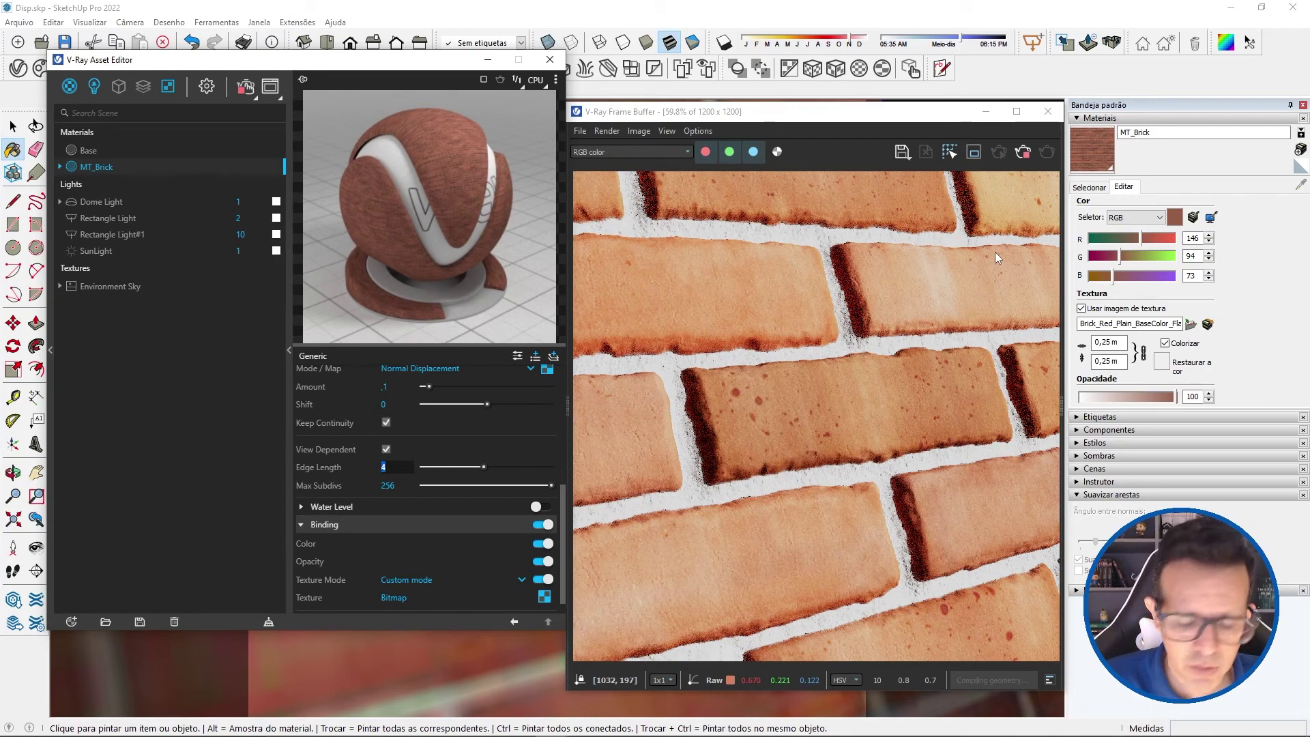
type("2")
key("Return")
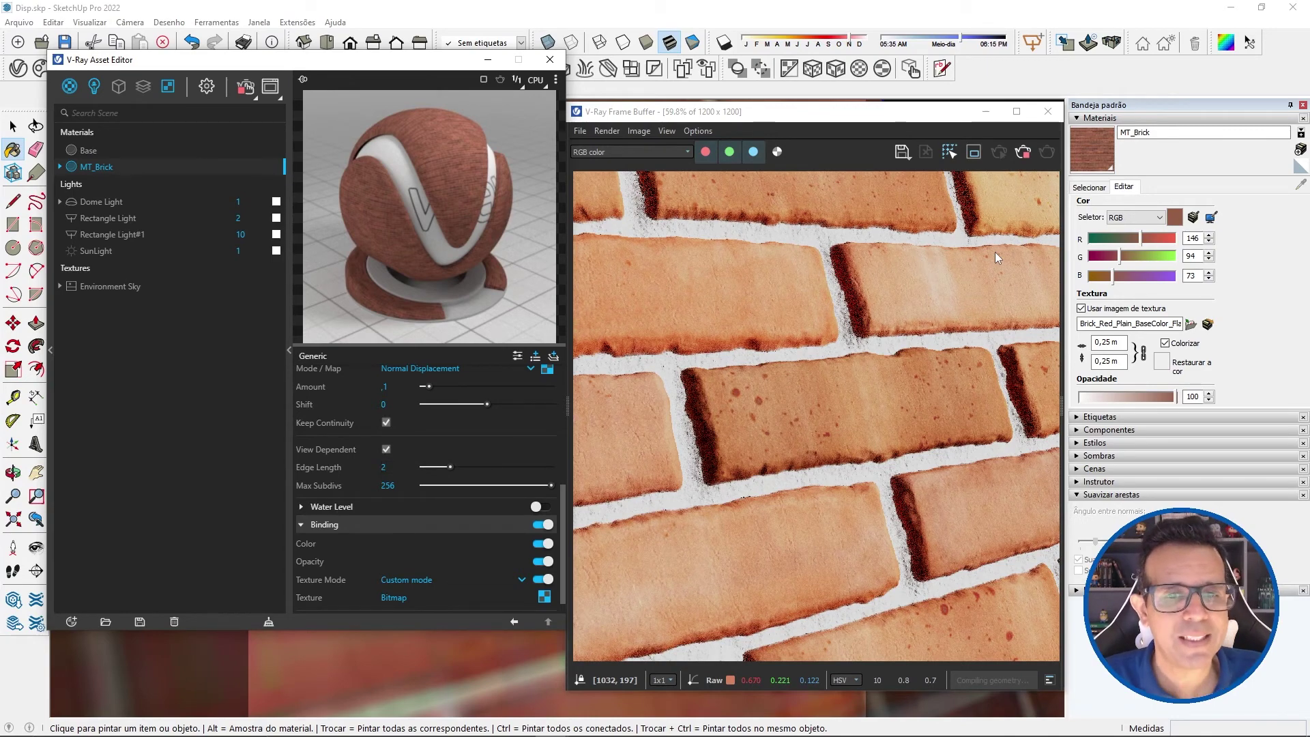